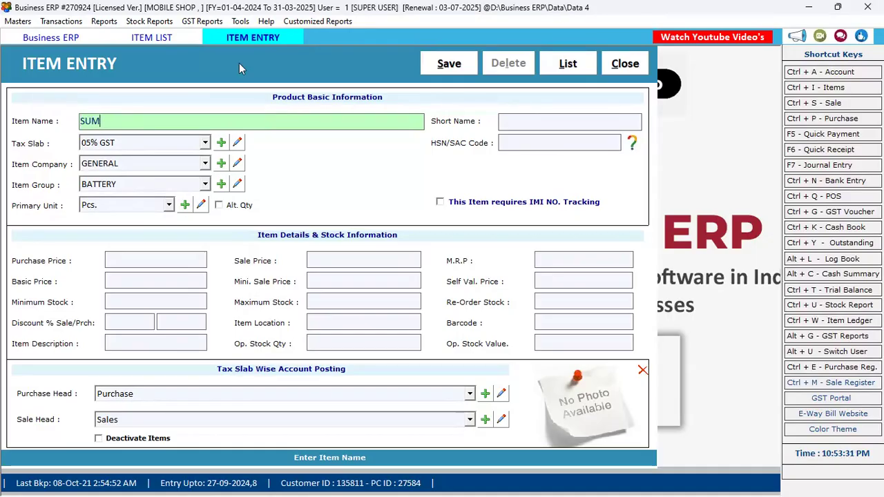
Name the item SAMSUNG M35/8/128/RED and set its tax slab to 18% GST.
text(SUNG)
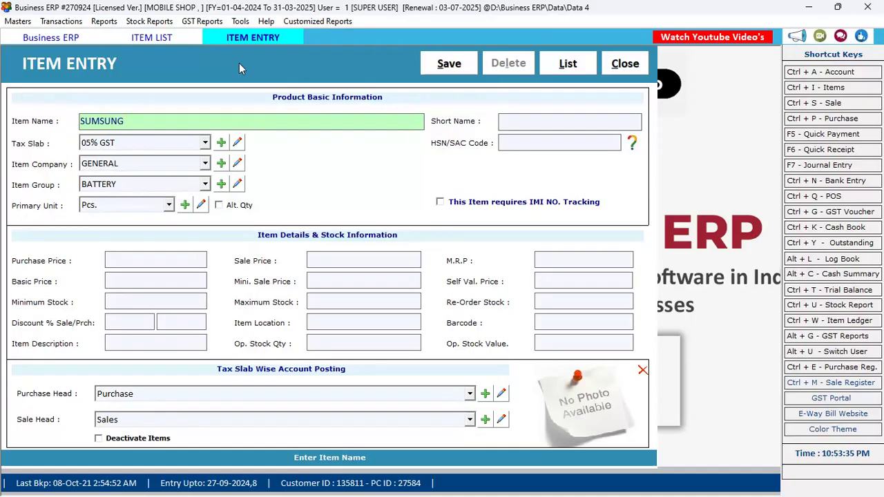
text( M35/)
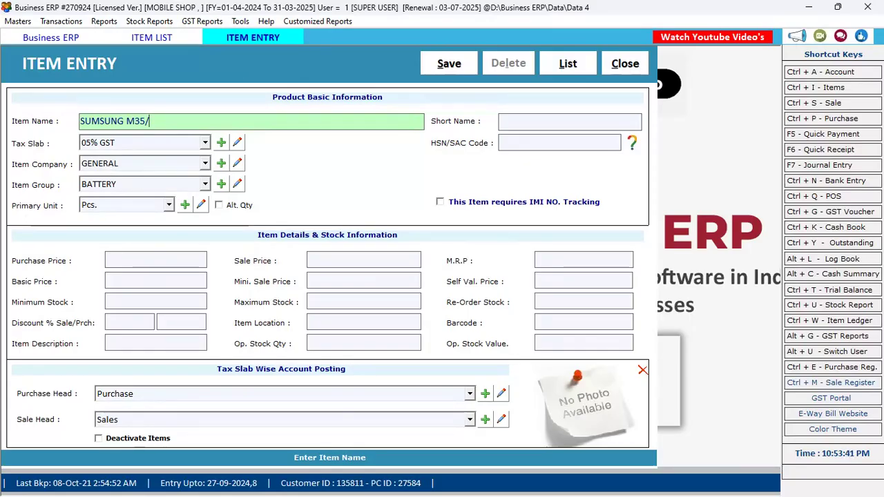
text(8/128/)
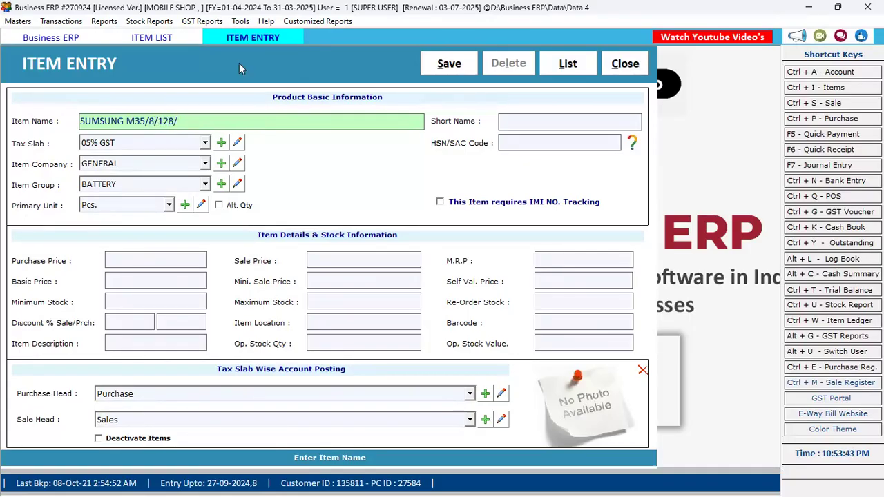
text(RED)
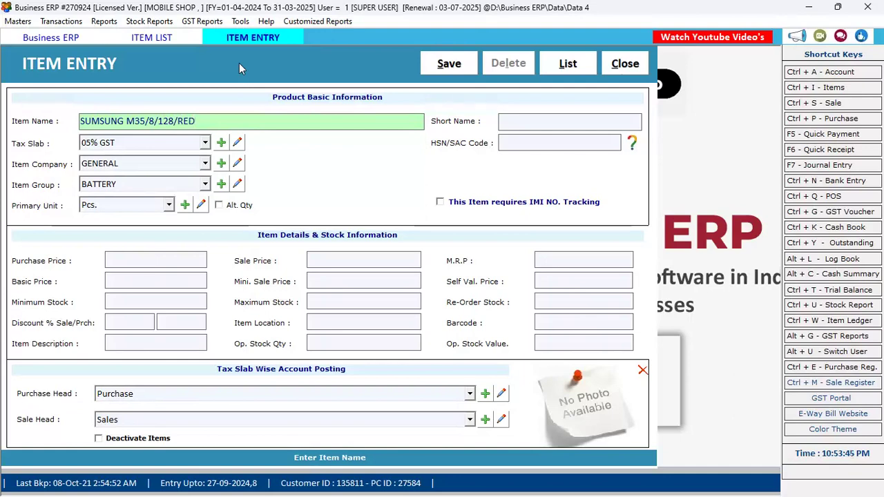
key(Return)
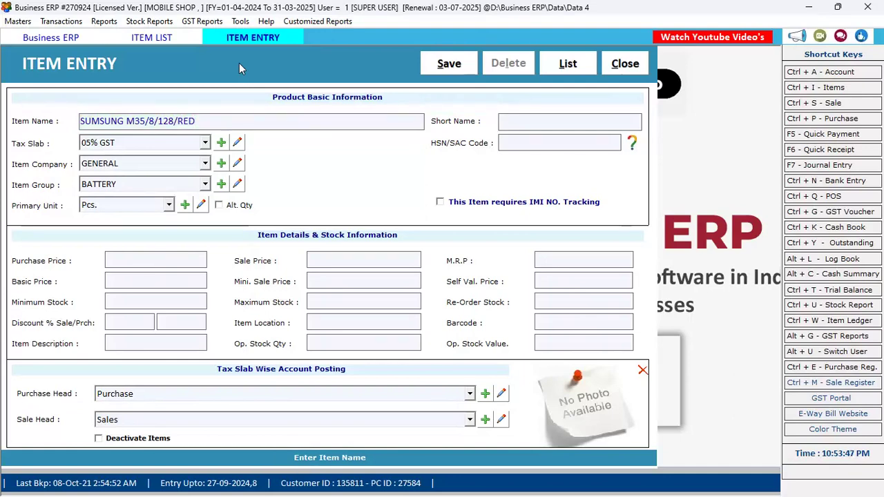
key(Return)
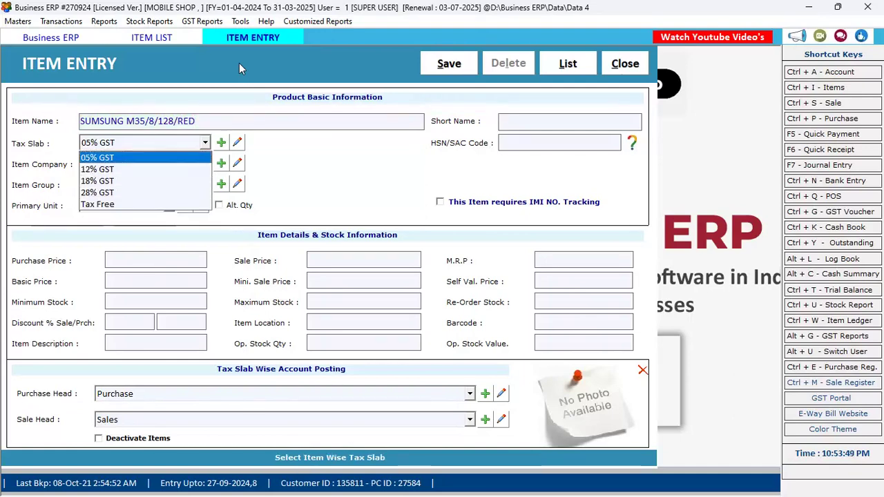
key(Down)
key(Down)
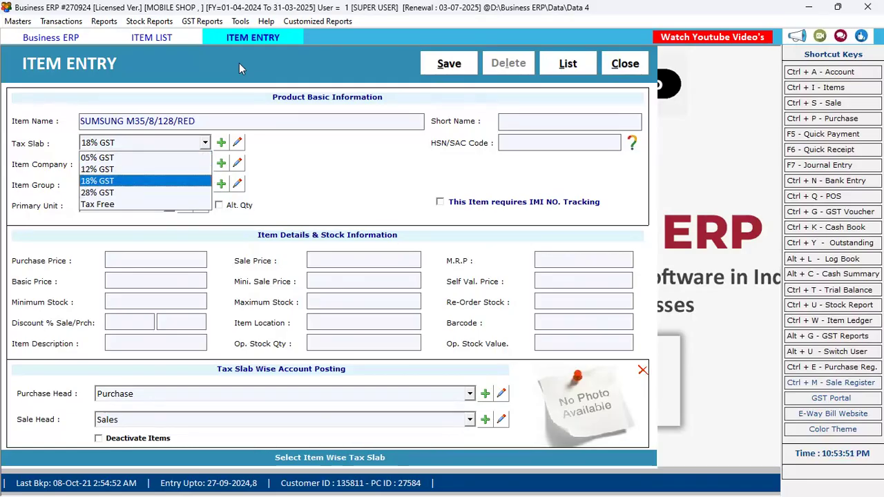
key(Down)
key(Down)
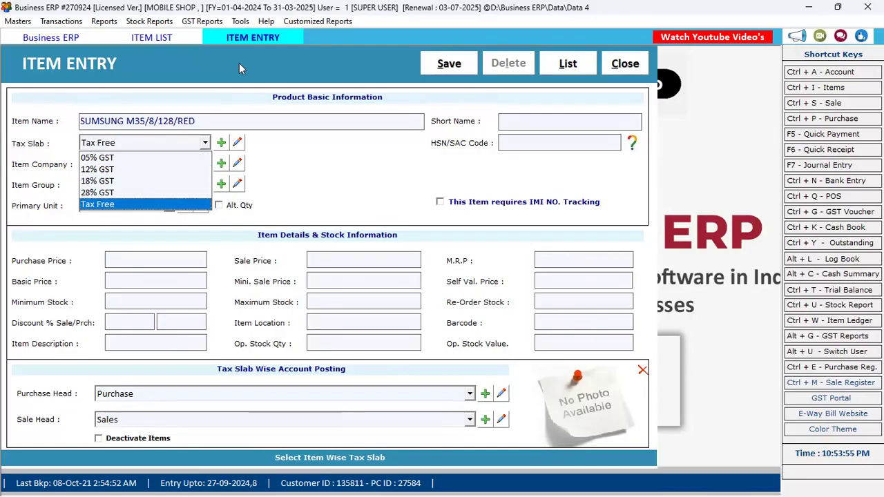
key(Return)
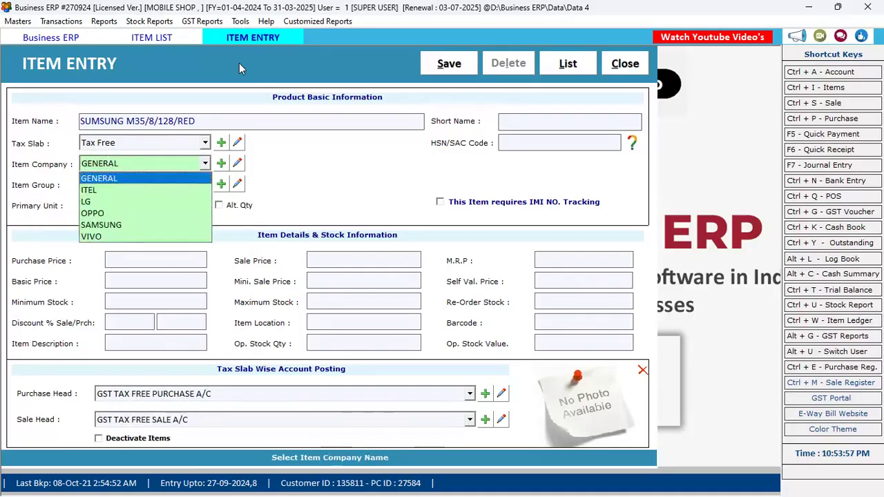
click(188, 142)
click(187, 143)
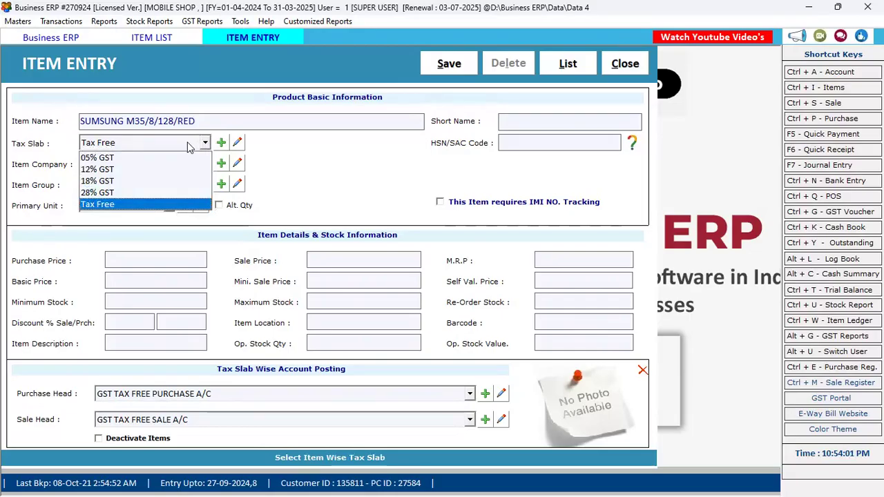
key(Up)
key(Up)
key(Up)
key(Return)
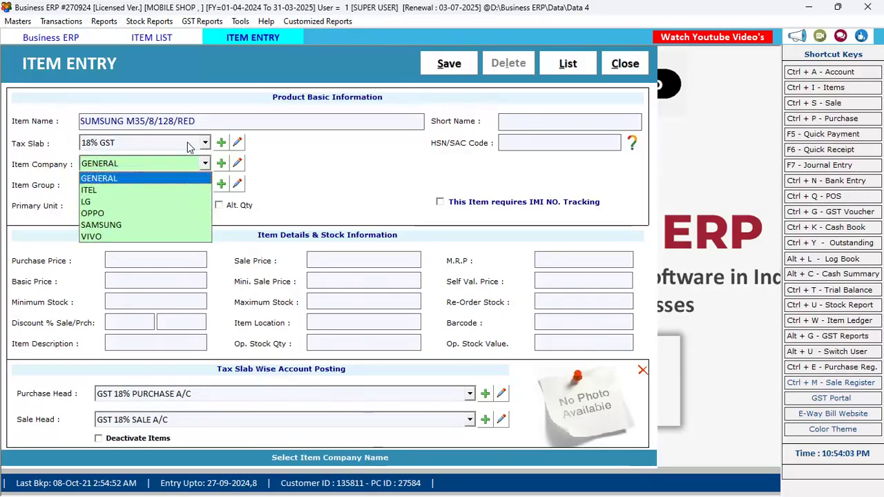
Browse the item company choices, then bring up the Item Company manager with F2.
key(Down)
key(Down)
key(Down)
key(Down)
key(Down)
key(Up)
key(Up)
key(Up)
key(Up)
key(Up)
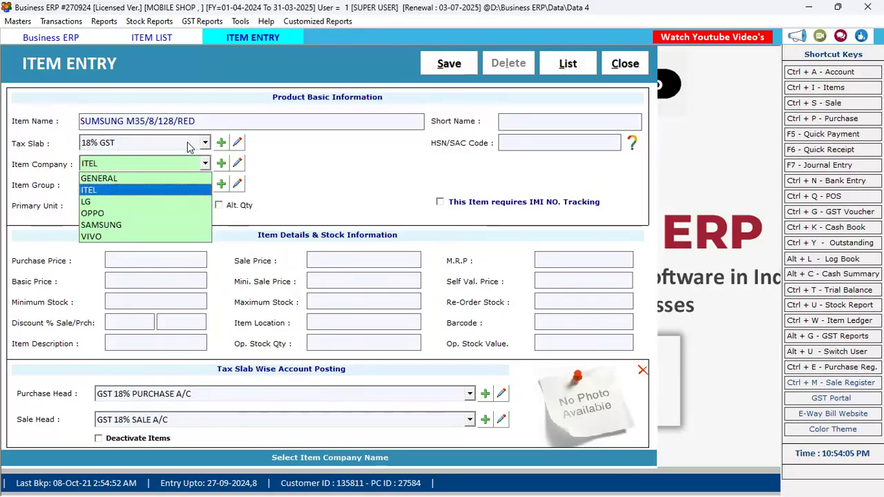
key(Down)
key(Down)
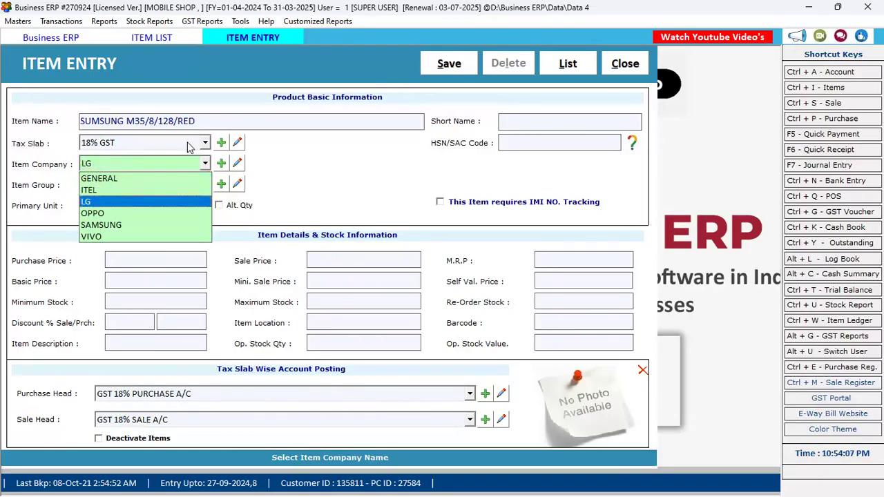
key(Up)
key(Up)
key(Down)
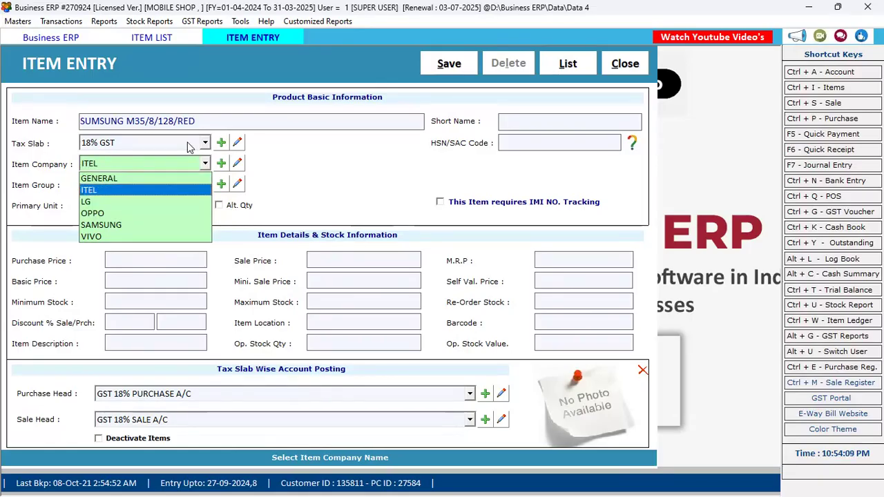
key(F2)
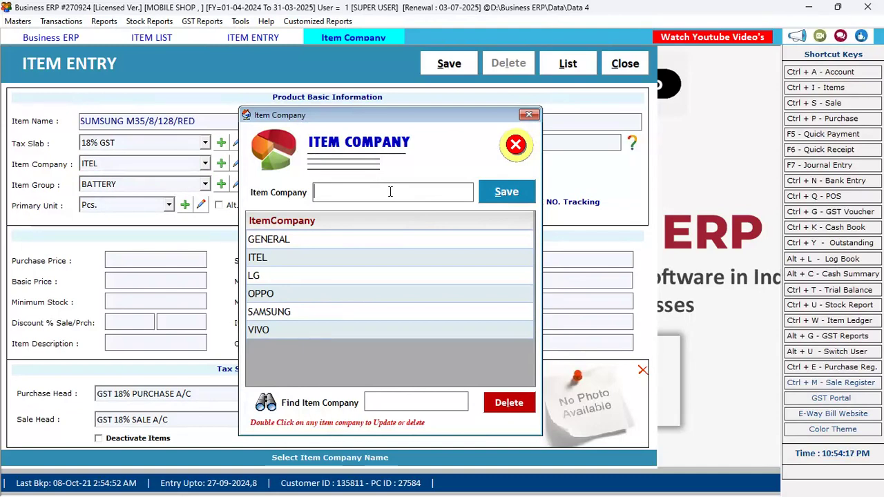
Save NOKIA as a new item company and close the Item Company manager.
text(OK)
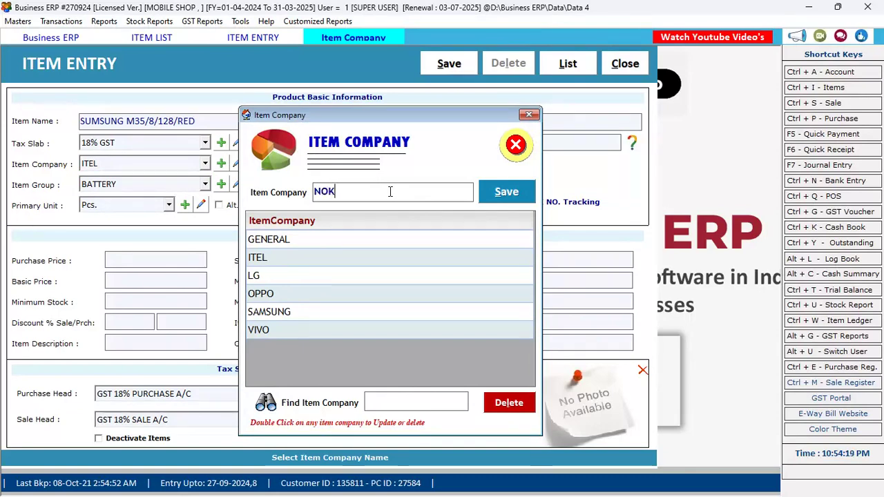
text(IA)
key(Return)
key(Return)
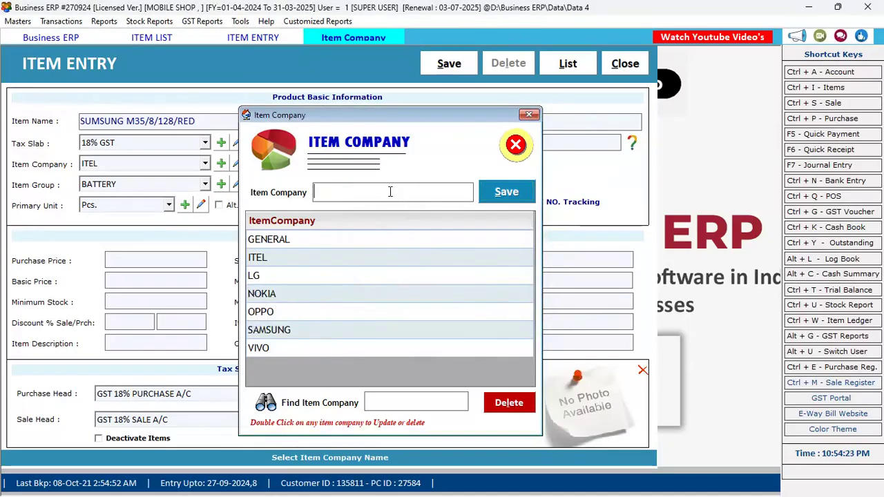
click(529, 115)
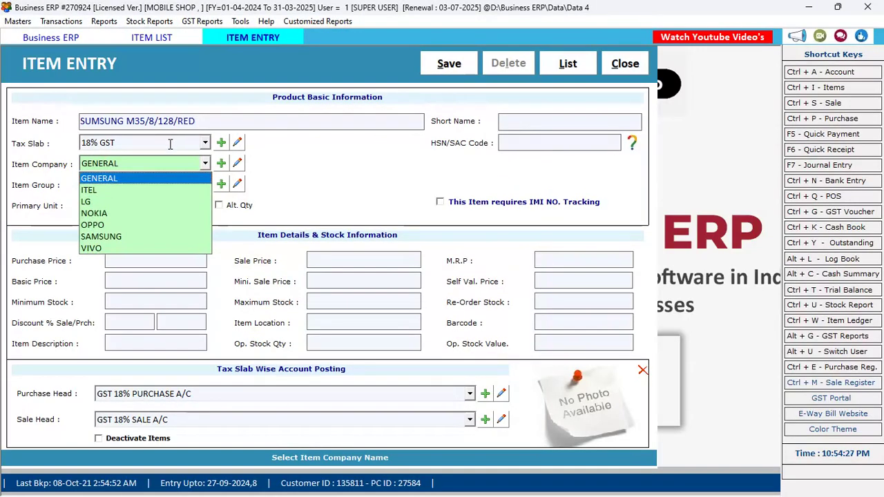
Set the item company to SAMSUNG and group to MOBILE, keeping Pcs. as the unit.
key(s)
key(Return)
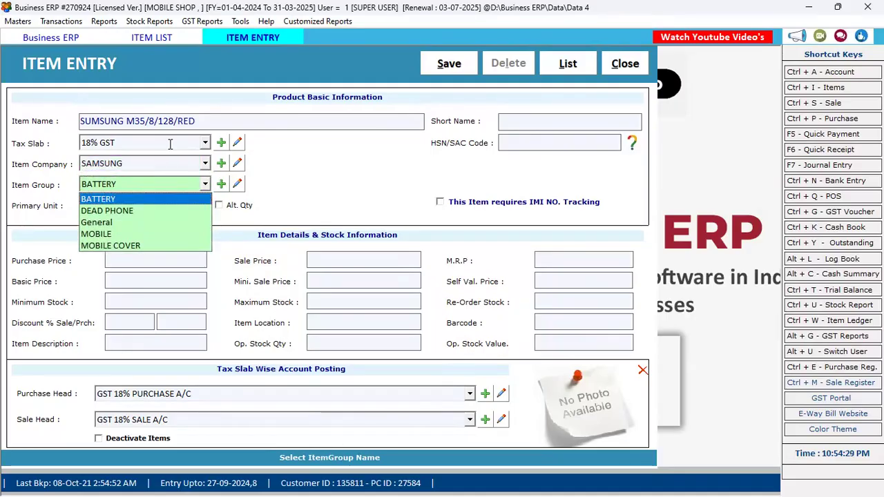
key(Down)
key(Up)
key(Down)
key(Down)
key(Down)
key(Down)
key(Up)
key(Up)
key(Up)
key(Up)
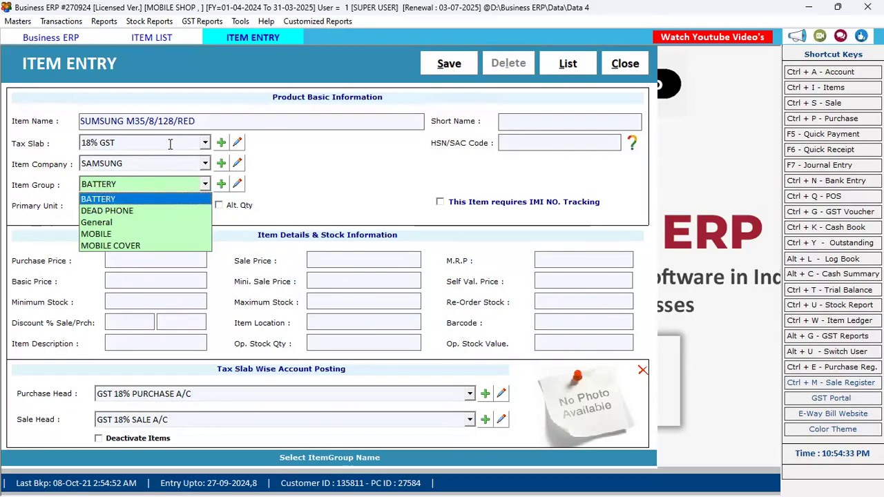
key(Down)
key(Down)
key(Down)
key(Down)
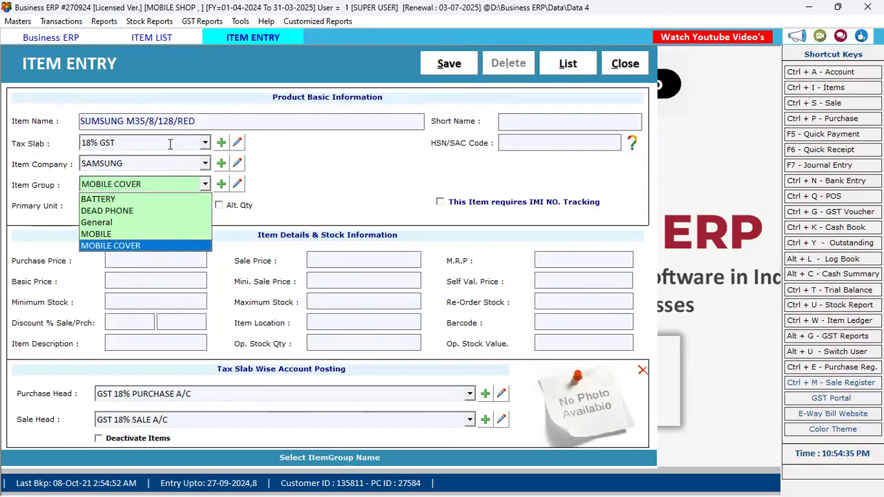
key(Up)
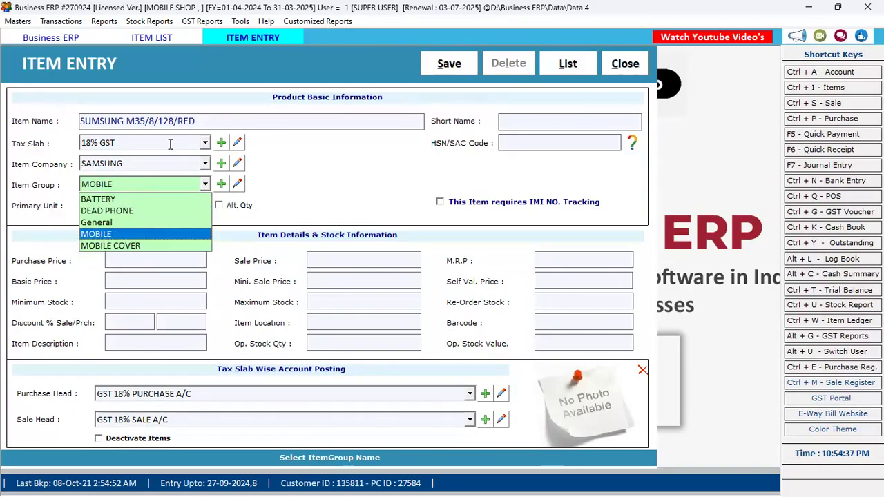
key(Return)
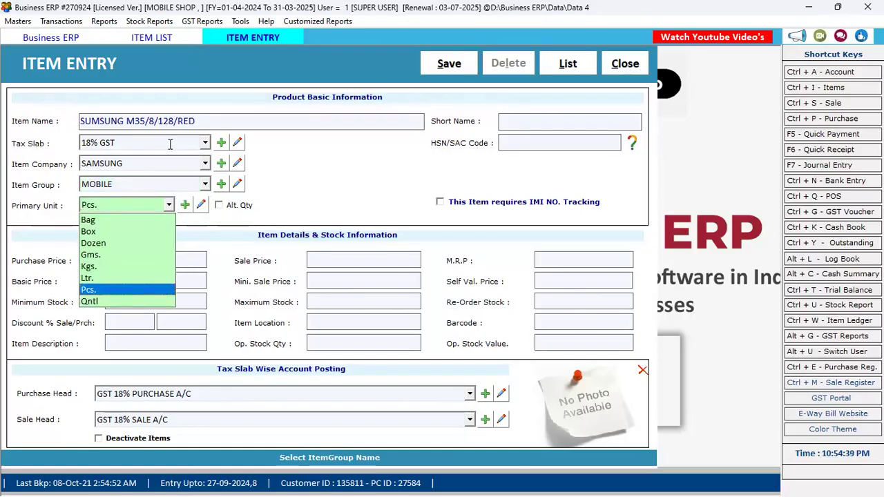
key(Return)
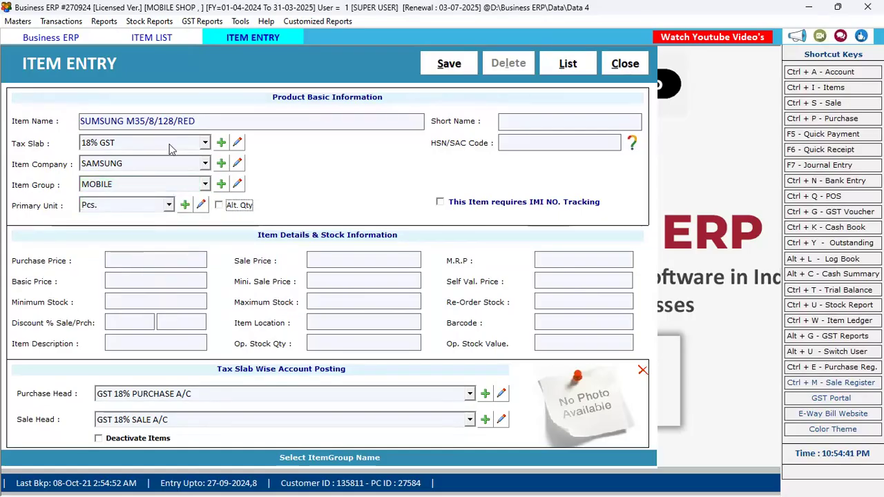
Enter HSN/SAC code 45612 and enable IMI number tracking for the item.
key(Return)
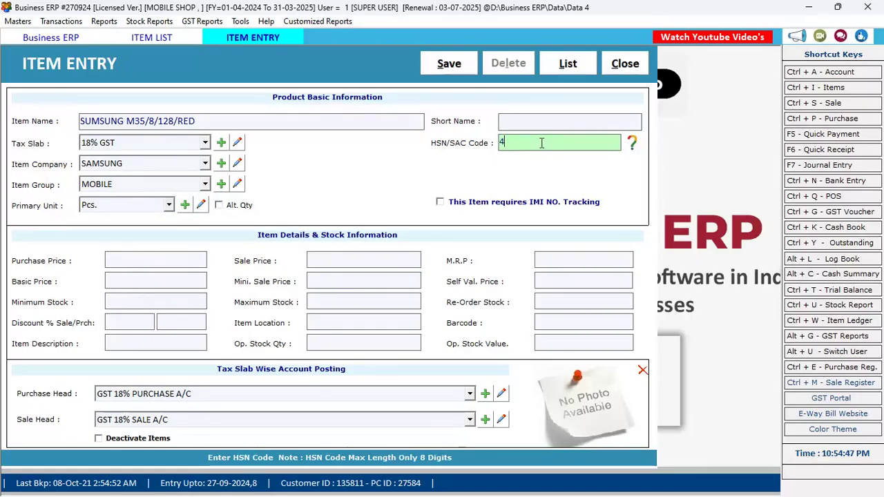
text(2)
key(Return)
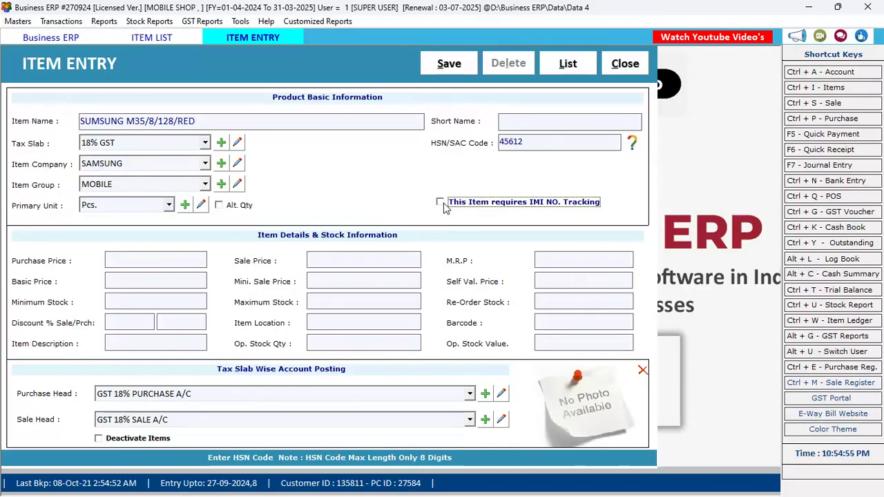
click(498, 203)
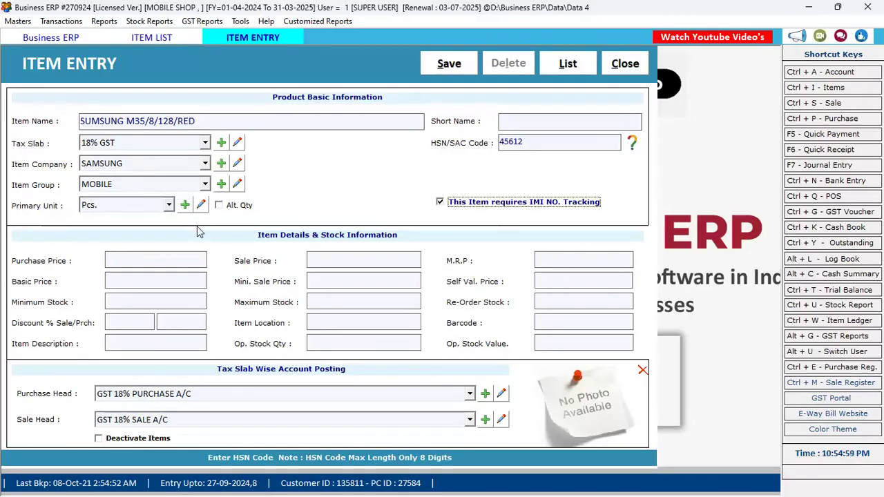
click(158, 257)
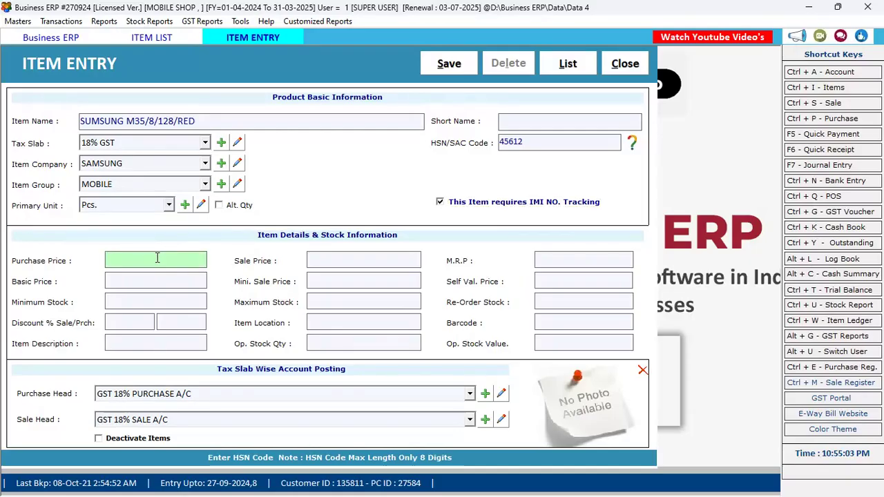
Enter purchase price 5000, sale price 8000 and M.R.P 12000.
text(5000)
key(Return)
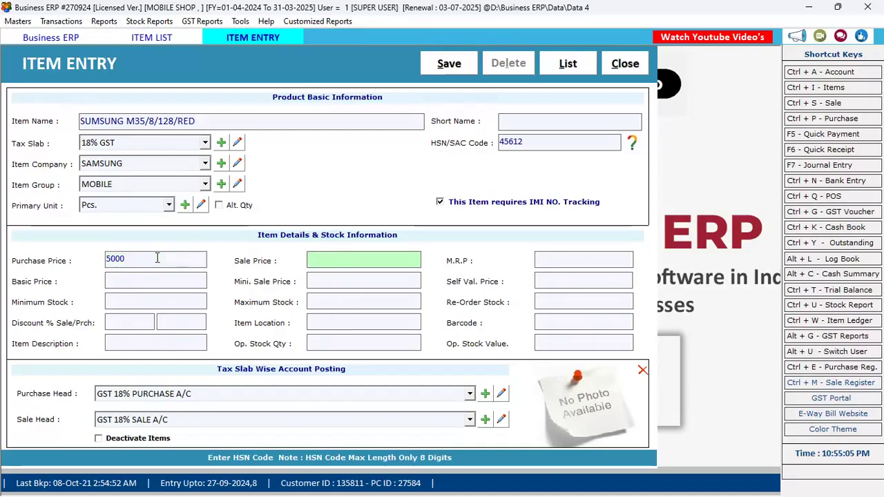
text(8000)
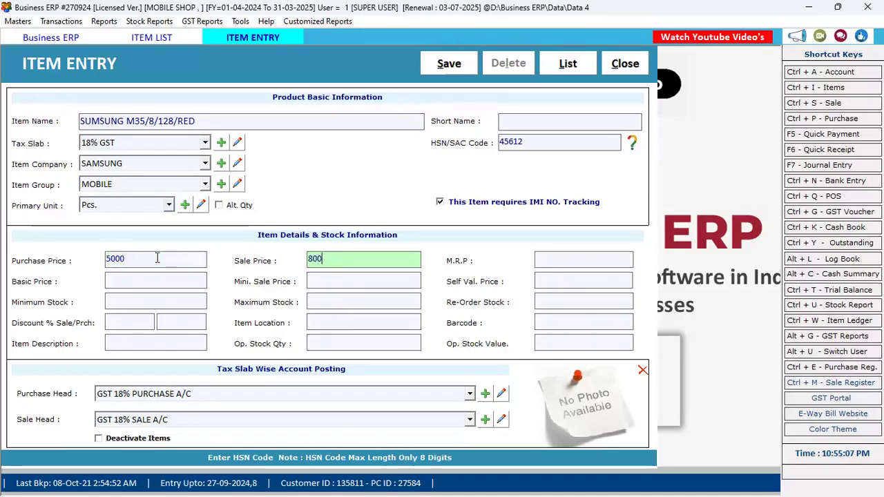
key(Return)
text(12000)
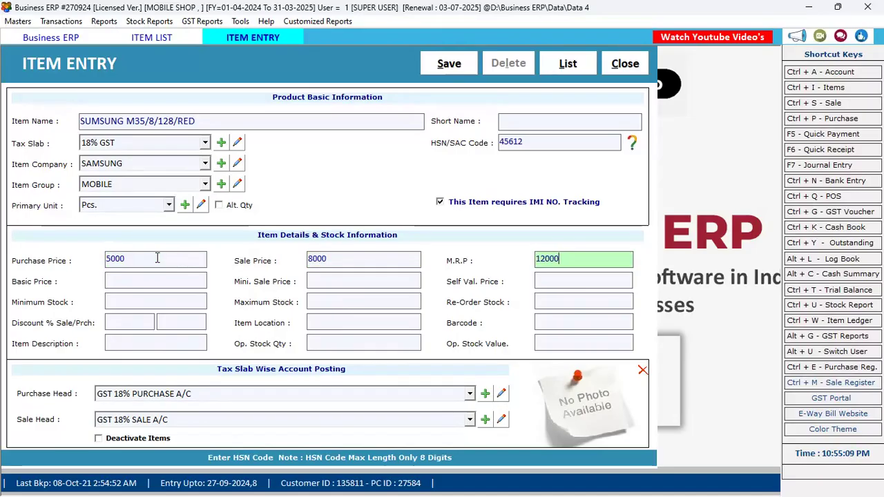
key(Return)
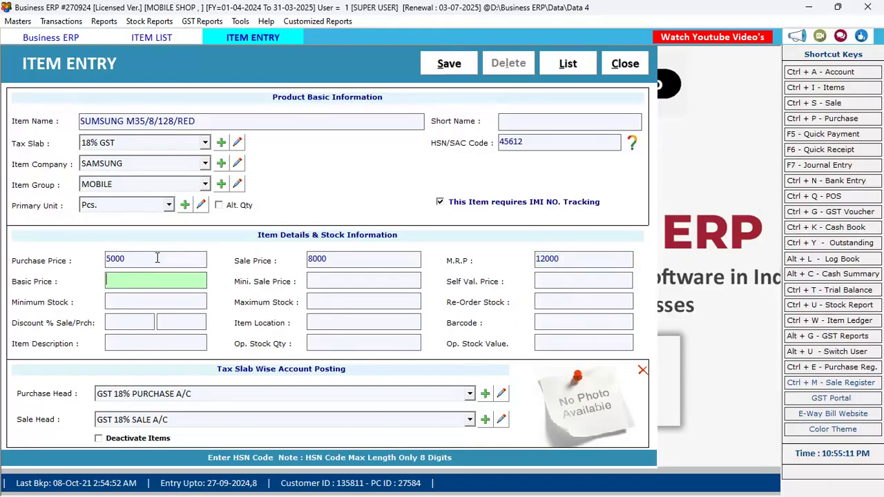
Leave basic price, maximum stock, sale discount and location empty, advancing to Barcode.
key(Return)
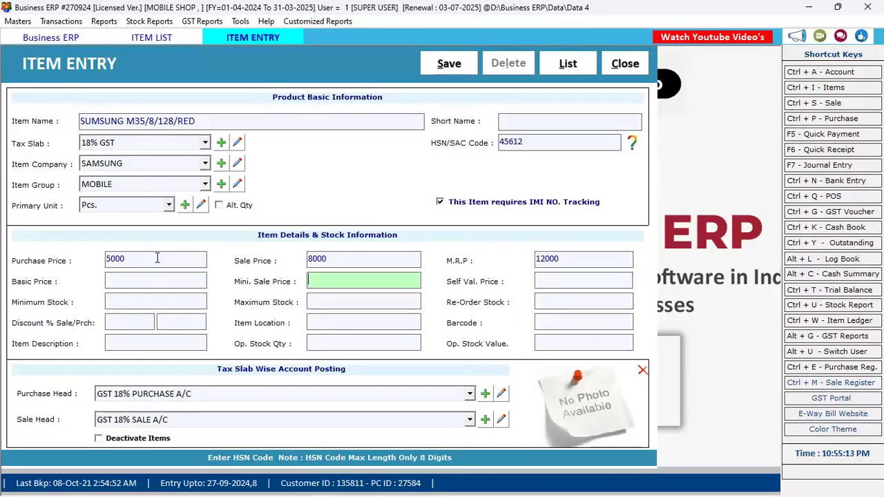
click(138, 283)
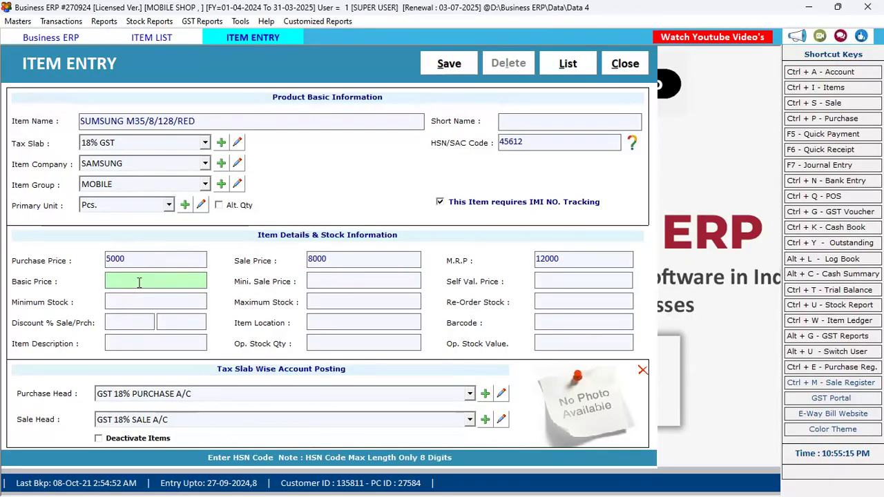
key(Return)
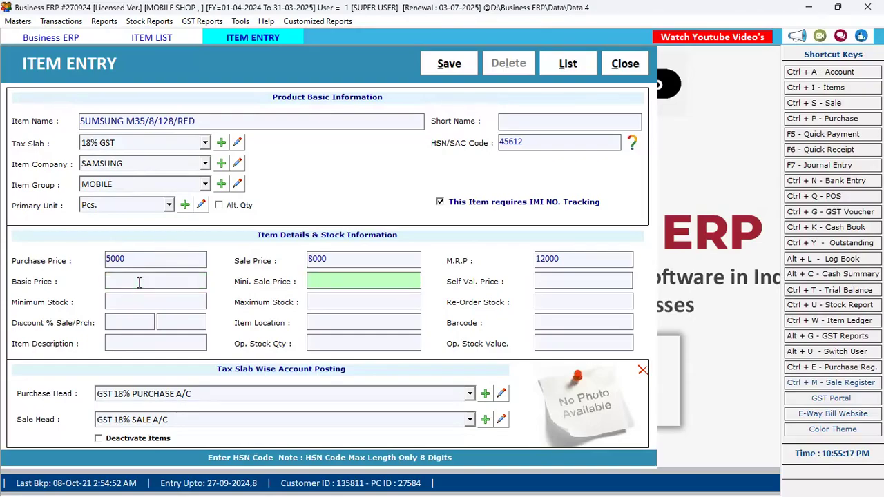
key(Return)
key(Return)
key(Return)
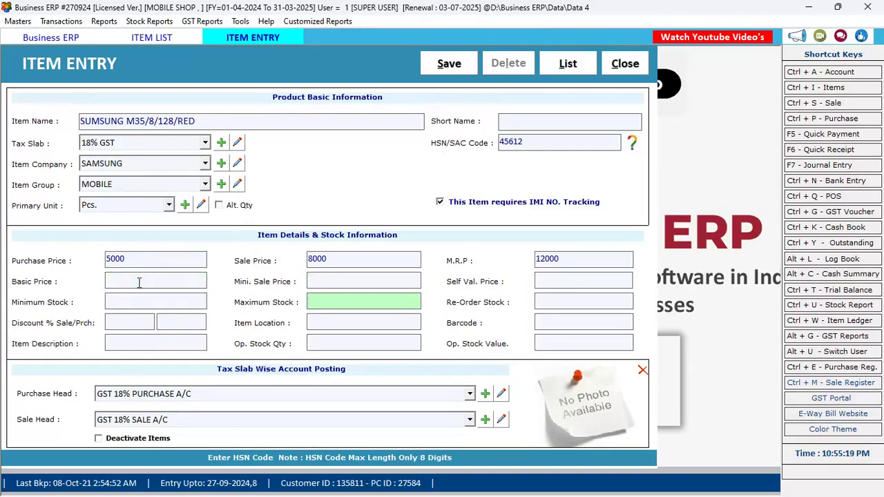
key(Return)
key(Return)
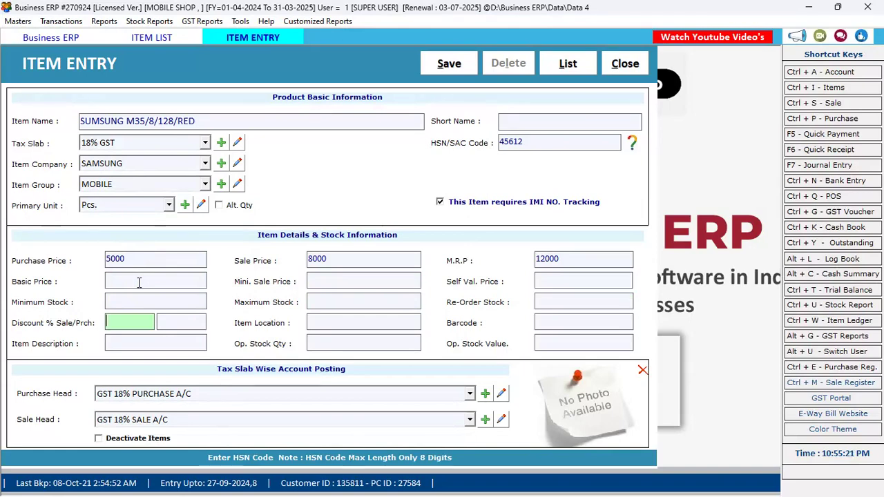
key(Return)
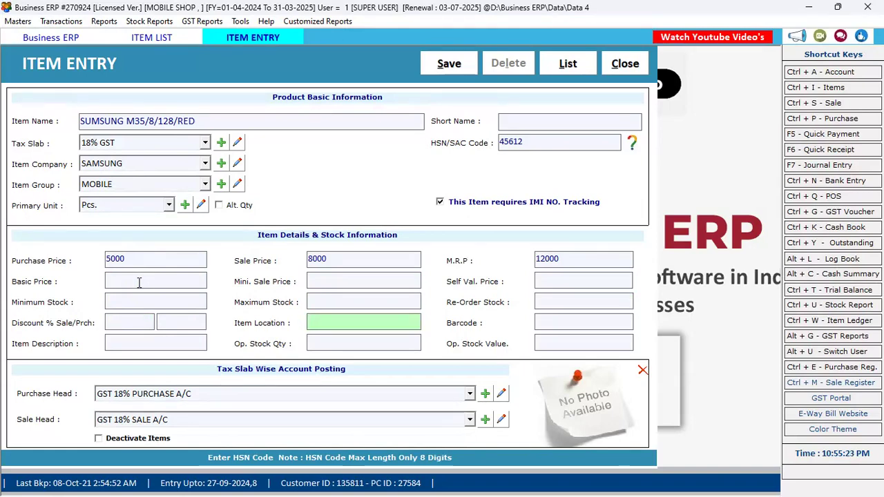
key(Return)
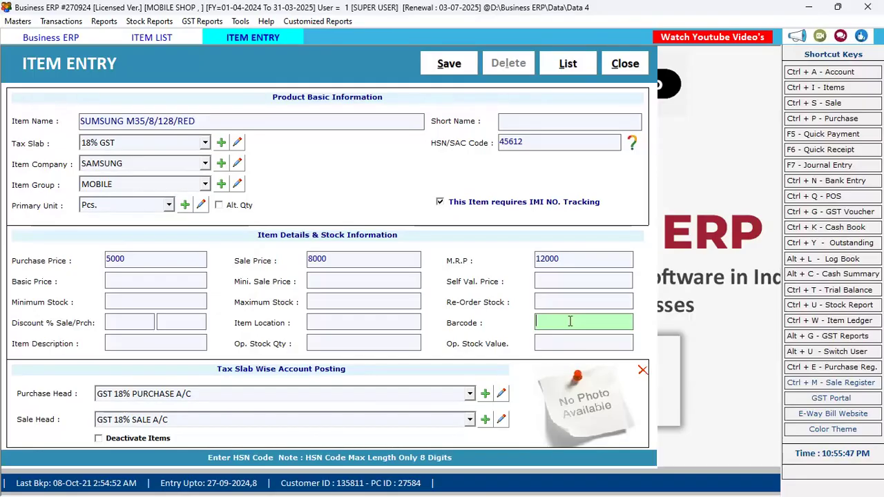
text(8904006302460)
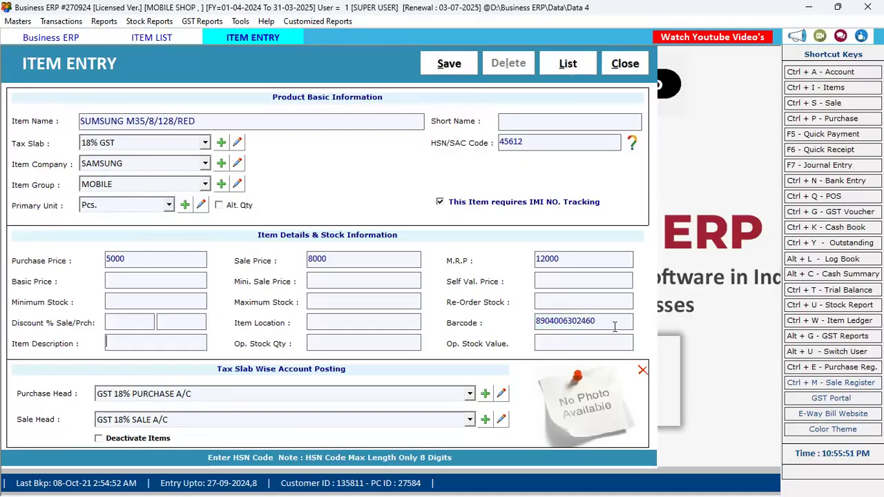
click(603, 323)
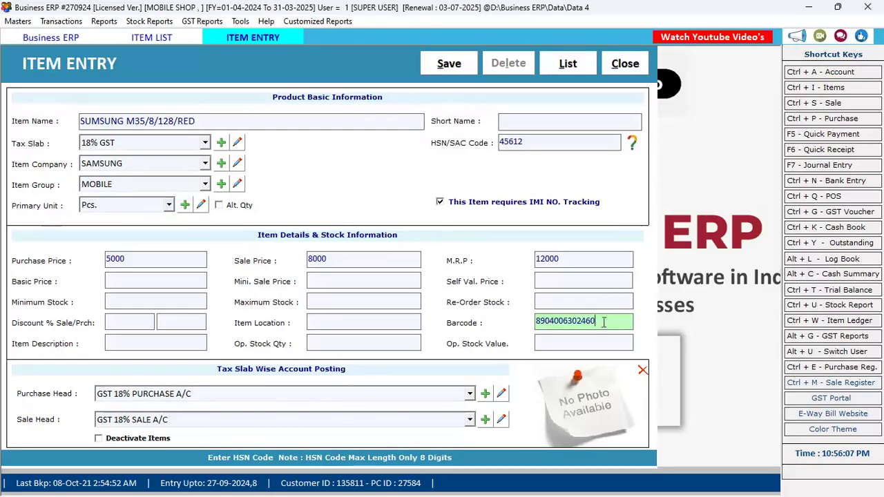
key(Return)
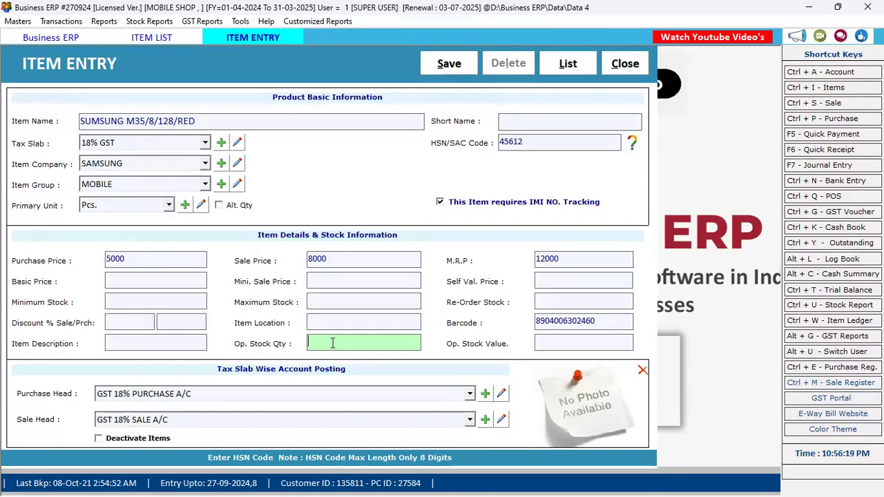
key(Return)
key(Return)
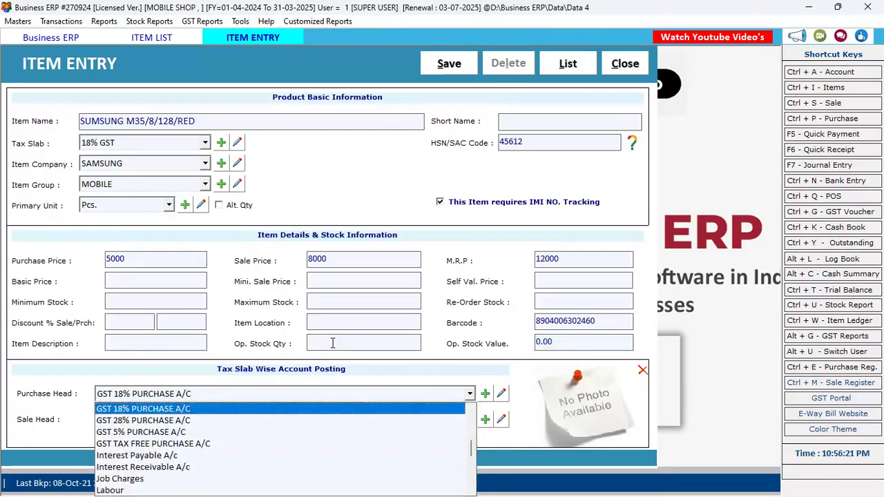
key(Return)
Save the SAMSUNG M35/8/128/RED item with default account postings and close the entry form.
key(Return)
key(Return)
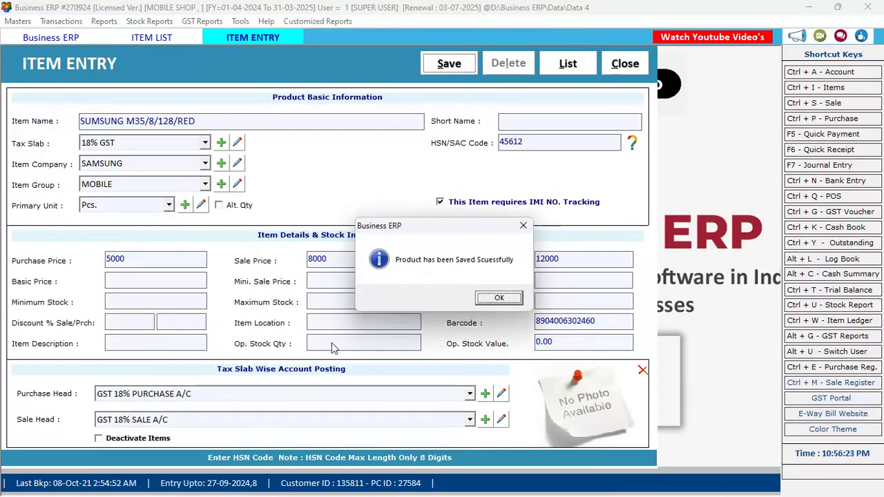
key(Return)
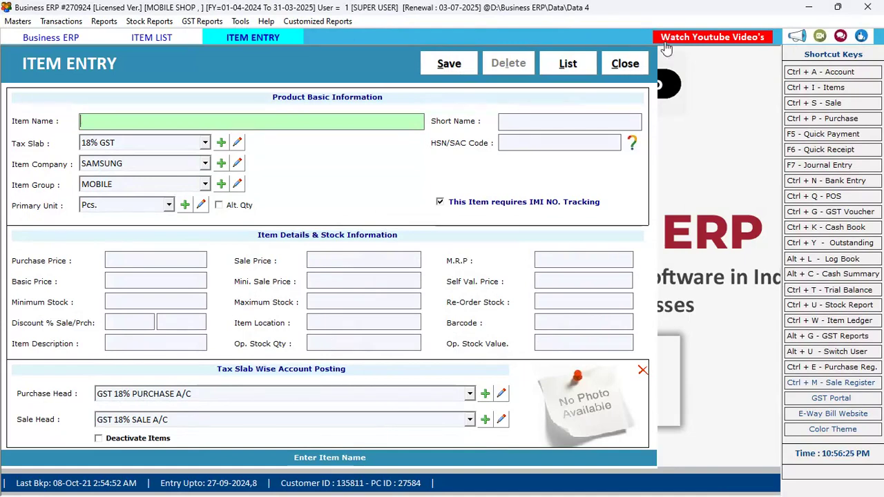
click(623, 64)
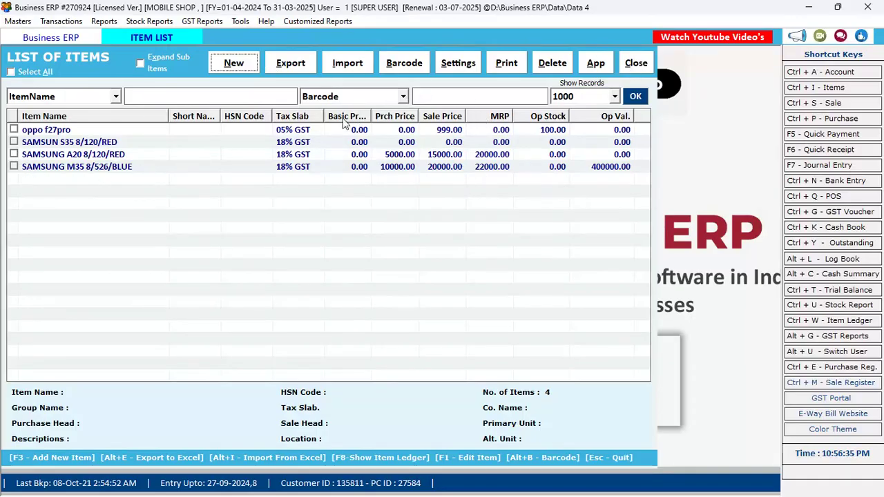
Close the Item List and start a new Purchase voucher from the Transactions menu.
click(636, 63)
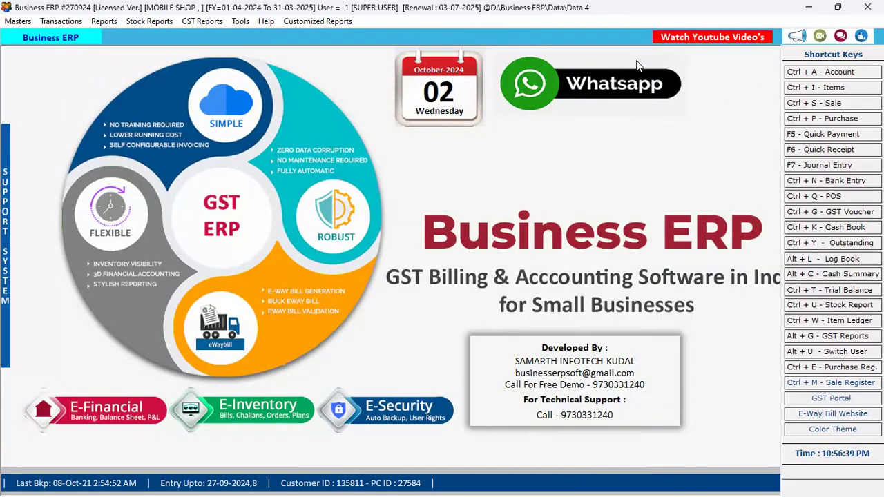
key(alt+t)
key(Down)
key(Down)
key(Down)
key(Down)
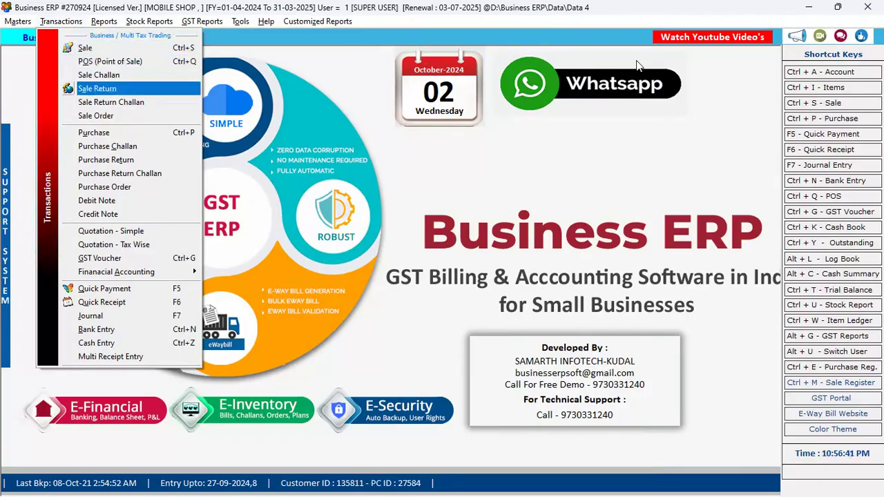
key(Down)
key(Down)
key(Down)
key(Return)
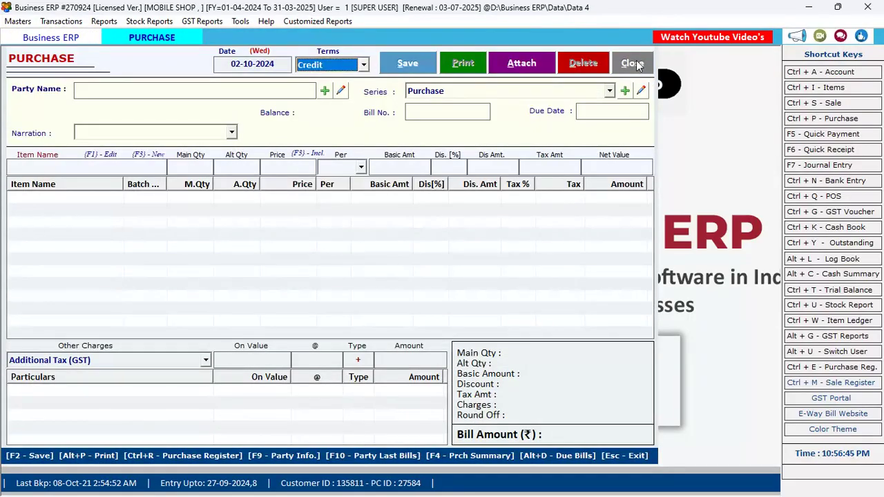
Set Cash terms and Cash party, accept bill number 3, and add item SAMSUNG M35/8/128/RED.
key(Up)
key(Return)
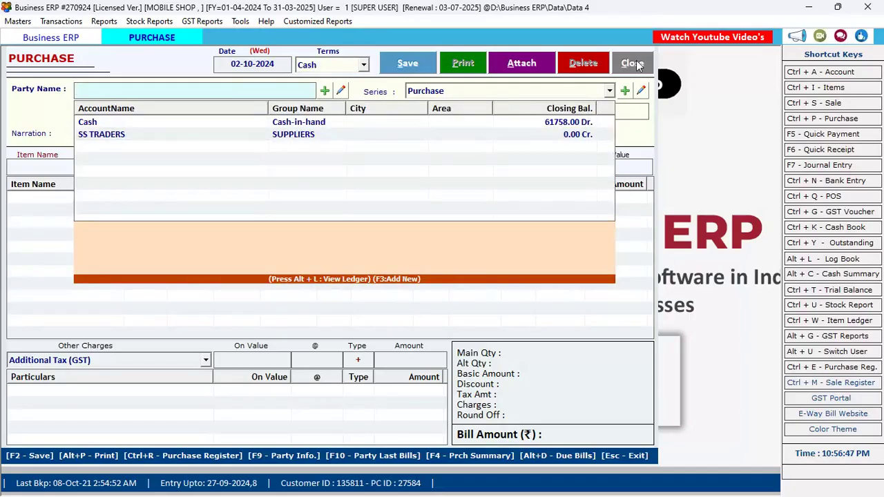
key(Down)
key(Return)
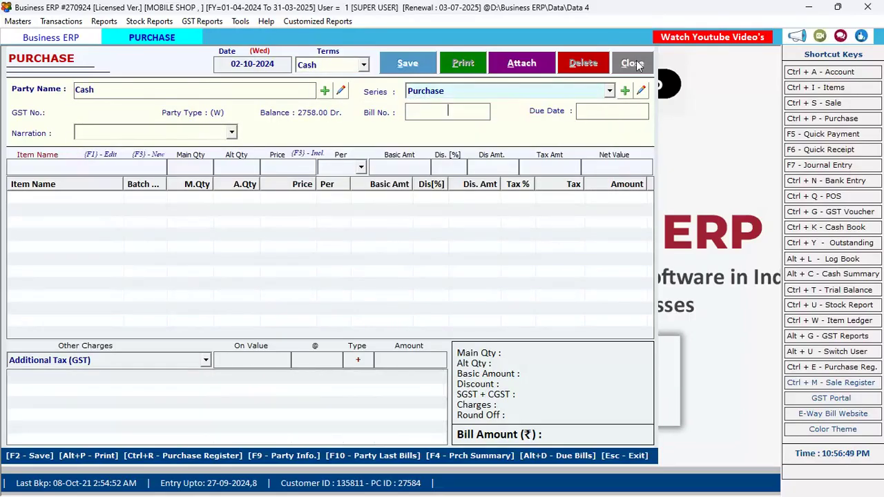
key(Return)
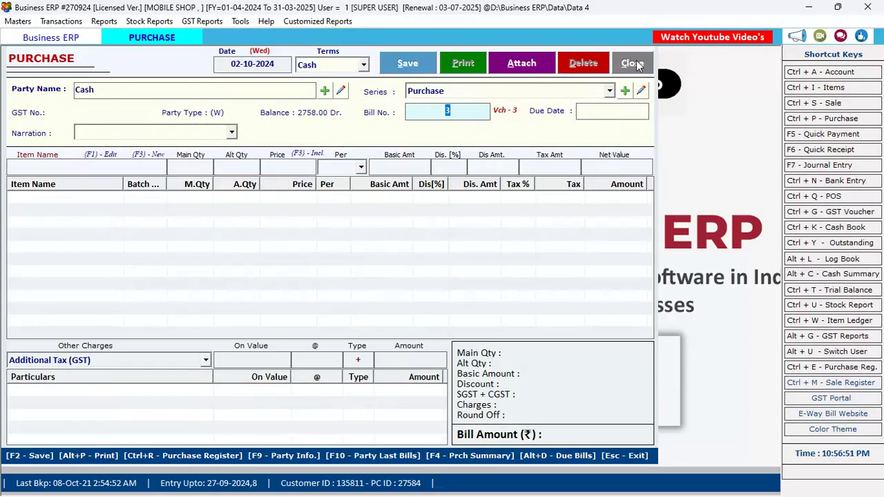
key(Return)
key(Return)
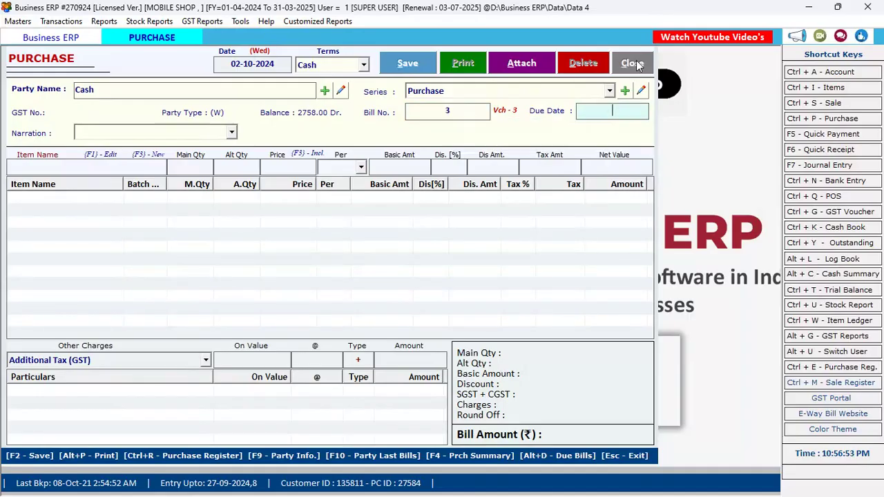
key(Return)
key(Return)
key(Return)
key(Return)
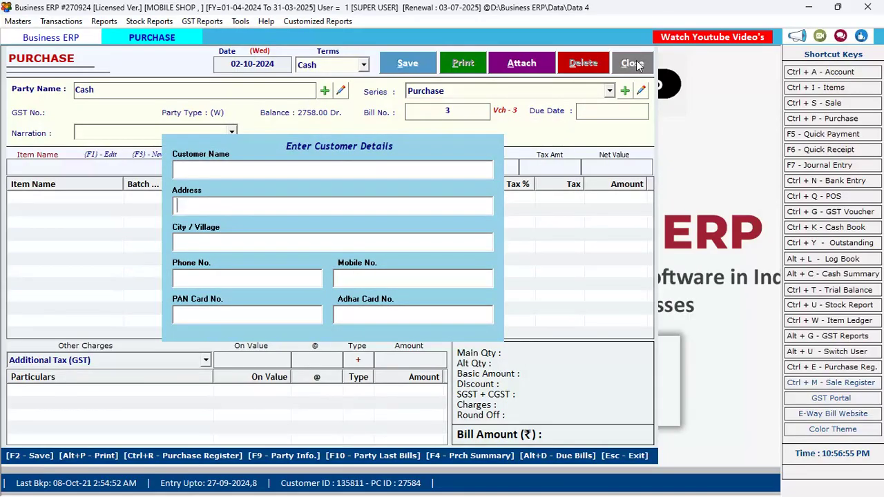
key(Return)
key(Return)
key(Return)
key(Return)
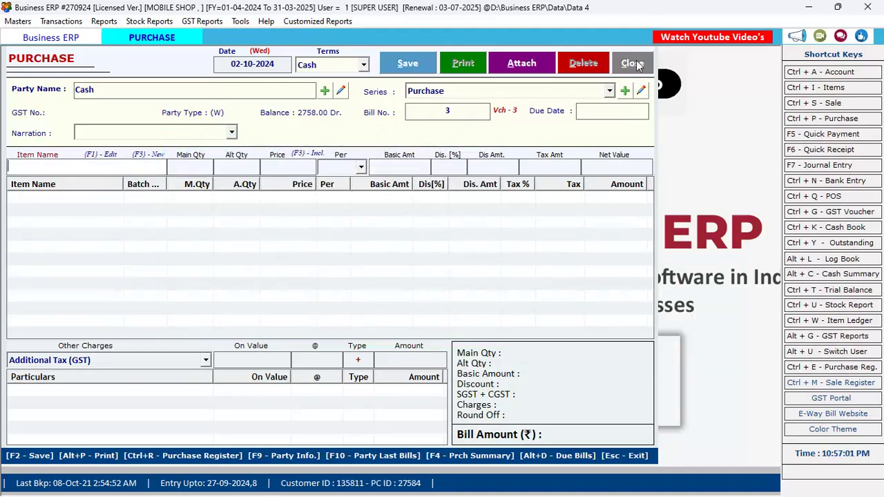
text(8)
key(Return)
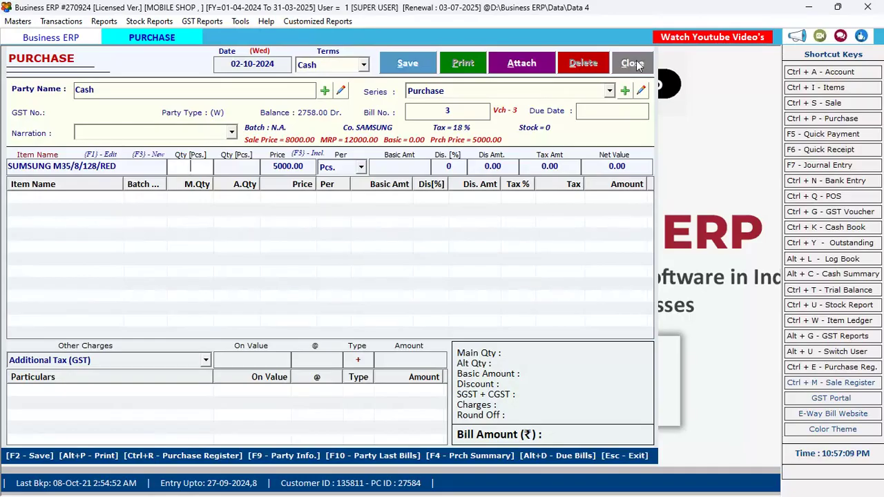
text(4)
key(Return)
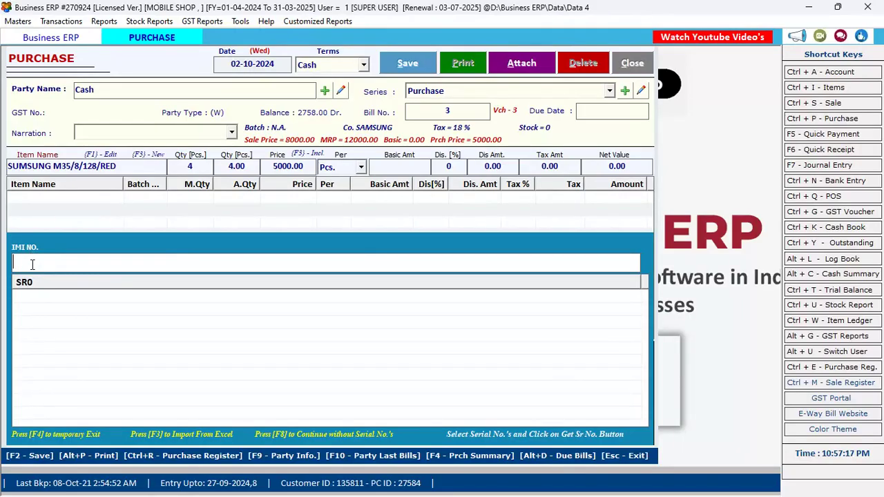
text(8904006302460)
key(Return)
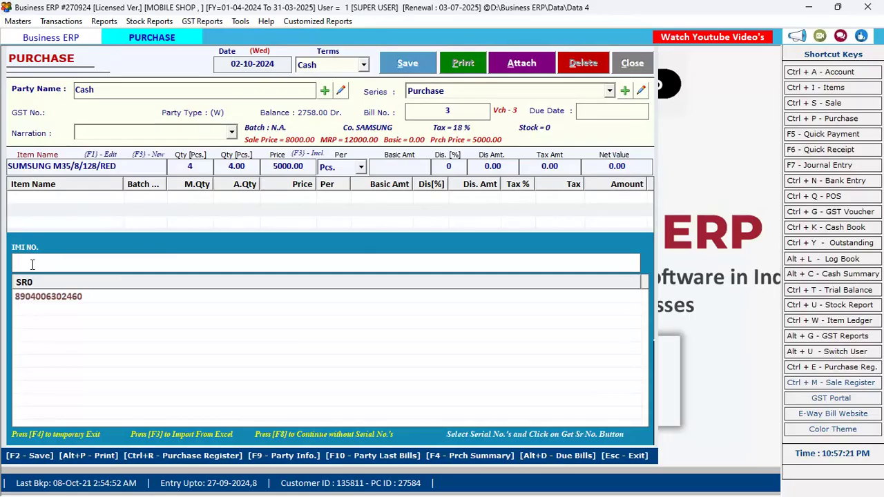
text(8904006302460)
key(Return)
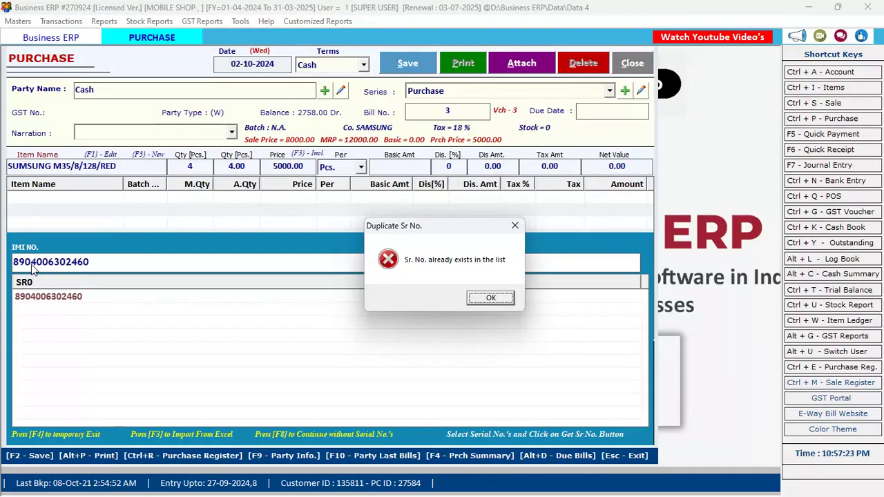
key(Return)
key(BackSpace)
key(BackSpace)
key(BackSpace)
key(BackSpace)
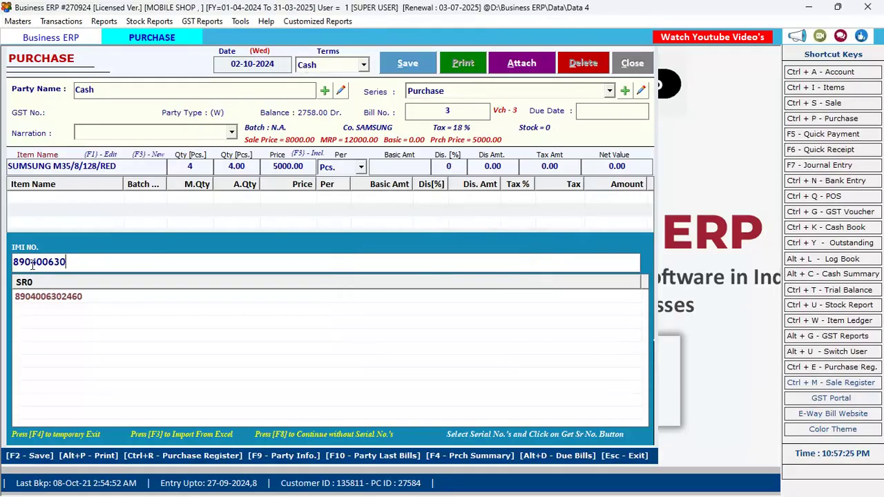
key(BackSpace)
key(BackSpace)
key(BackSpace)
key(BackSpace)
key(BackSpace)
key(BackSpace)
key(BackSpace)
key(BackSpace)
key(BackSpace)
text(8901138511463)
key(Return)
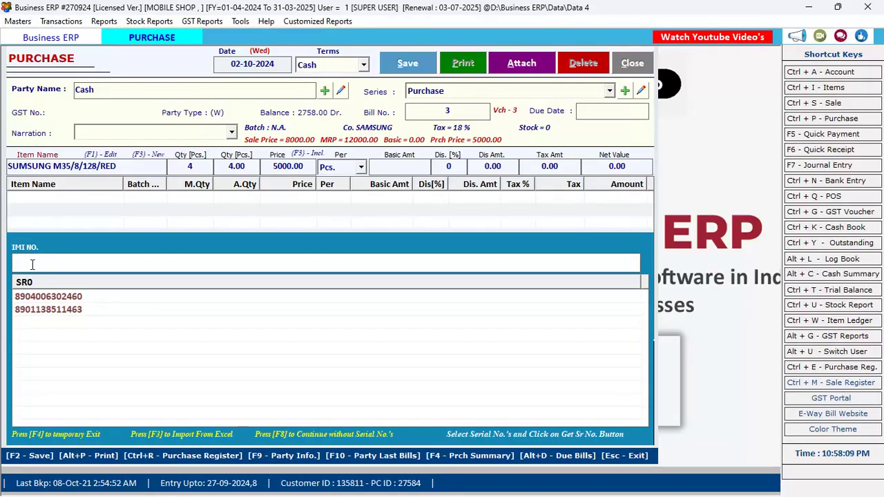
text(8901030869082)
key(Return)
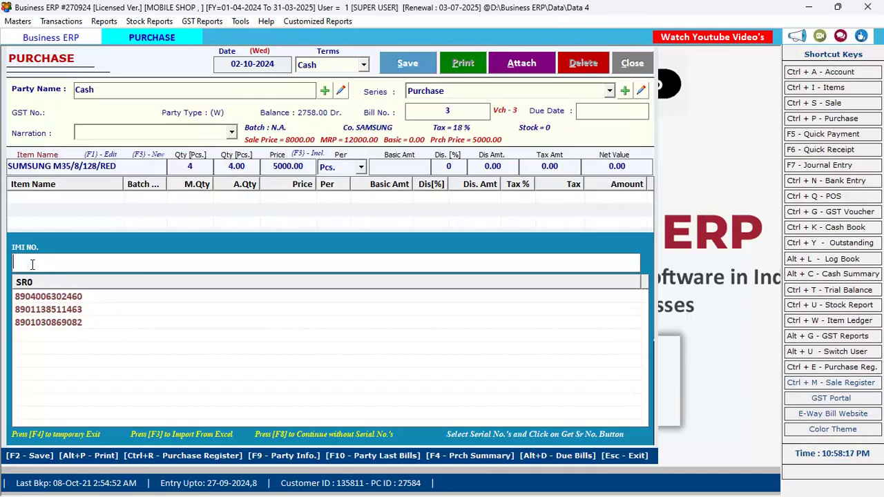
key(Return)
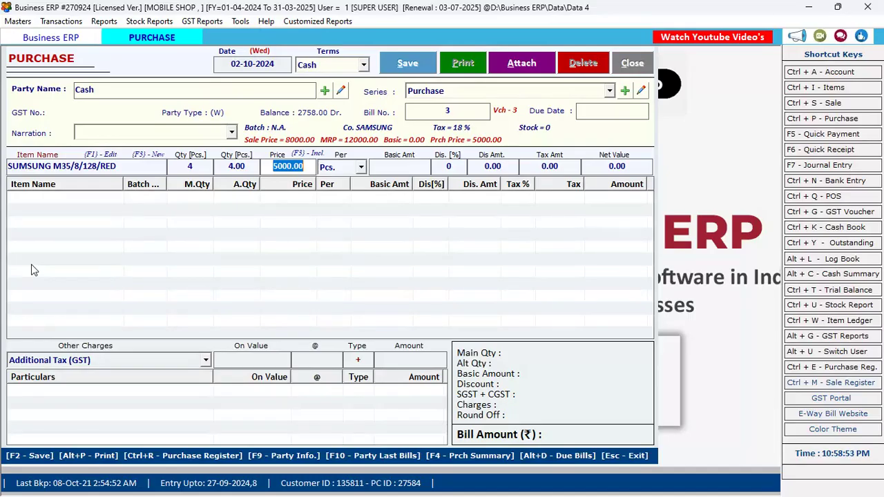
Price the SAMSUNG line at 6000 with no discount and add it, totalling 28320.00.
text(6000)
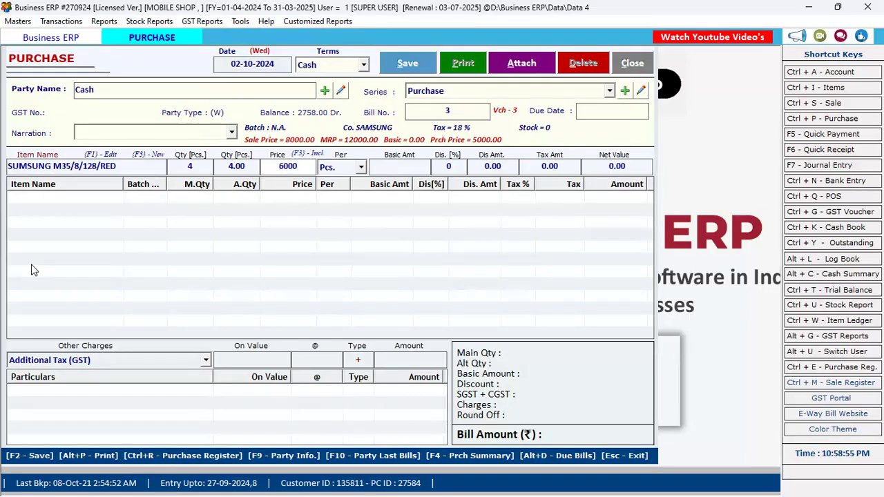
key(Return)
key(Return)
key(Return)
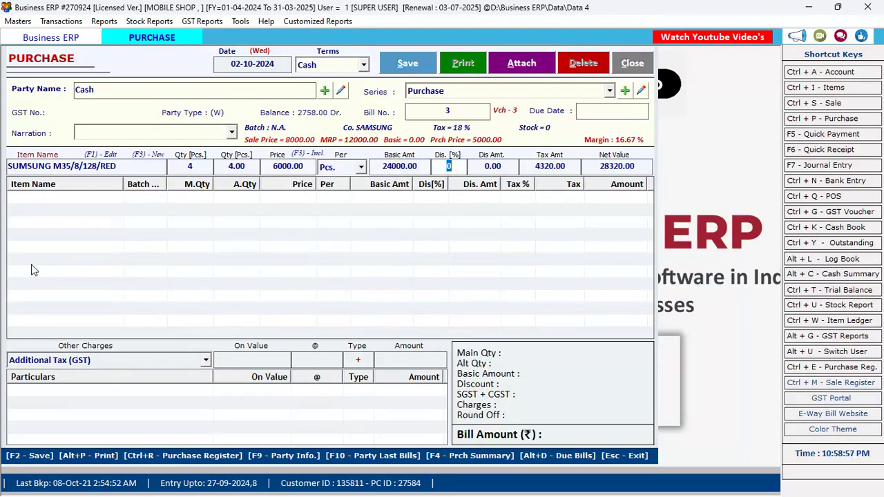
key(Return)
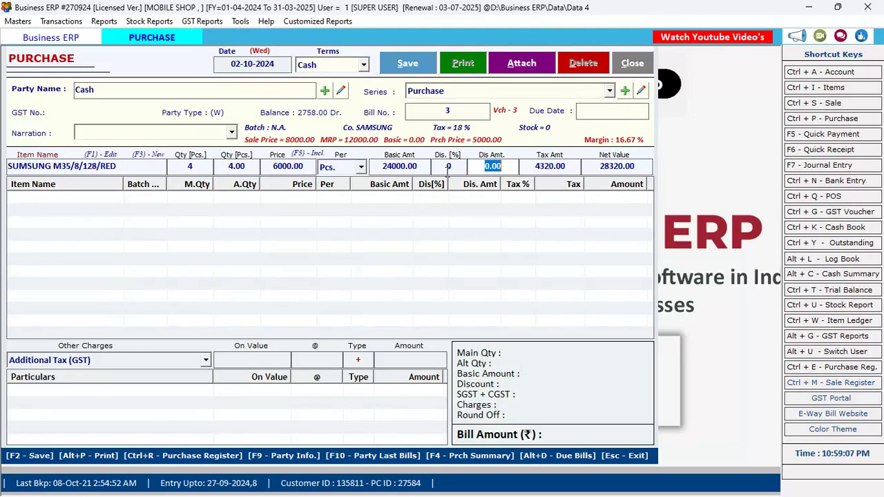
key(Return)
key(Return)
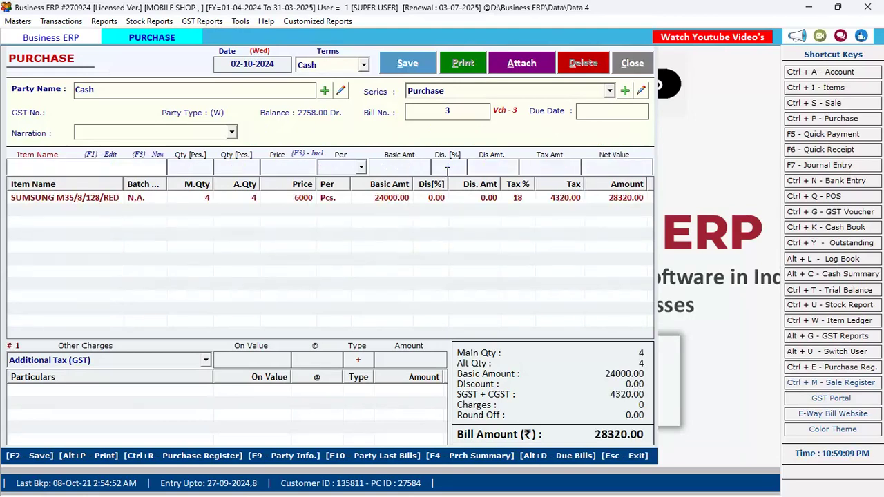
Pick SAMSUN S35 8/120/RED from the item list as the second line, quantity 2.
key(Down)
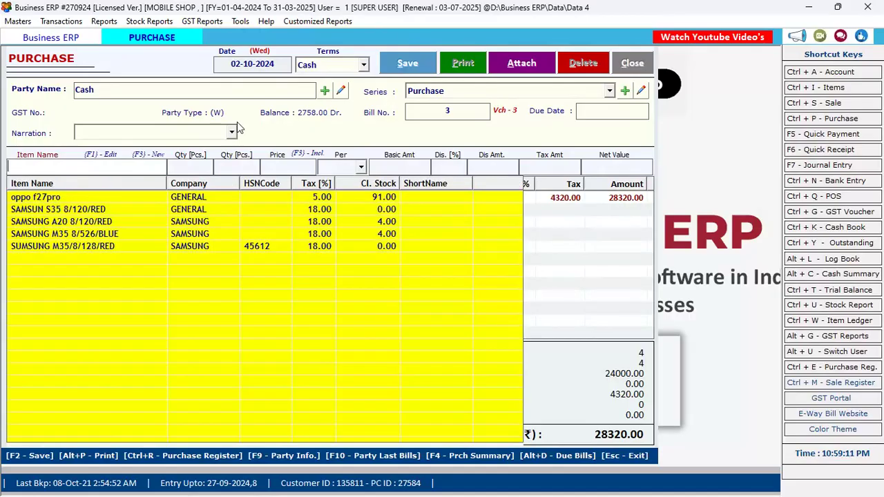
key(Down)
key(Down)
key(Down)
key(Down)
key(Up)
key(Up)
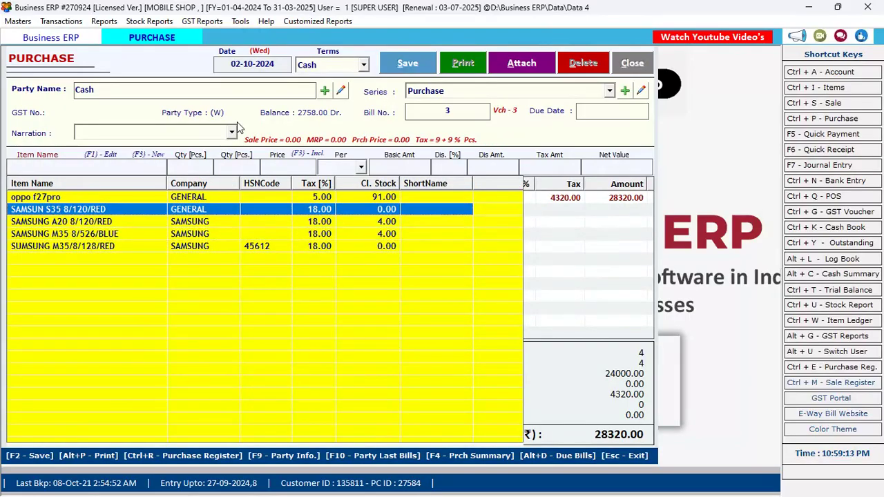
key(Down)
key(Down)
key(Up)
key(Up)
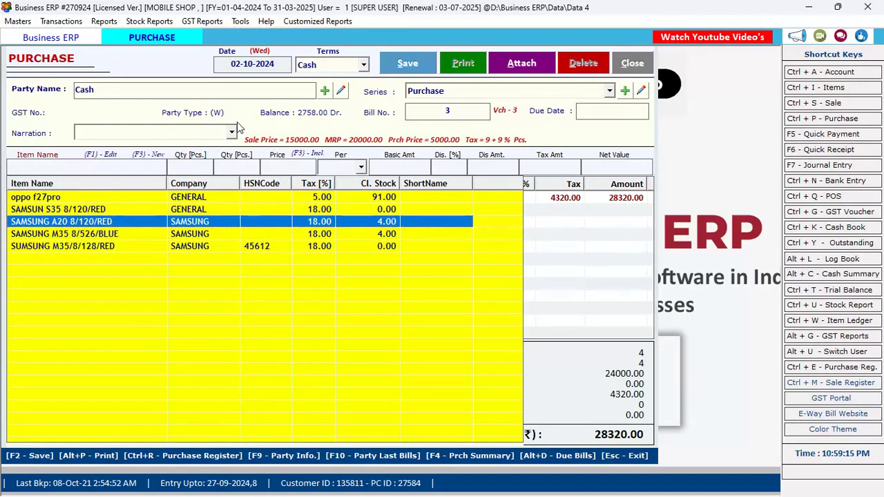
key(Up)
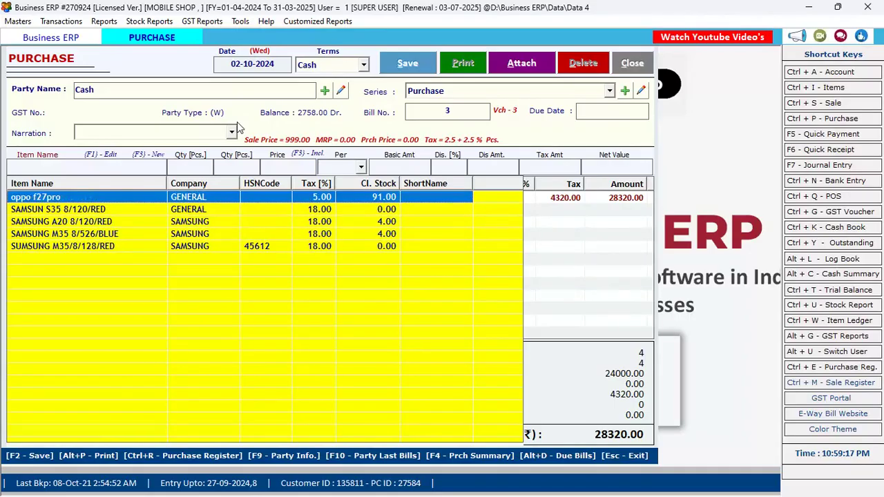
key(Down)
key(Return)
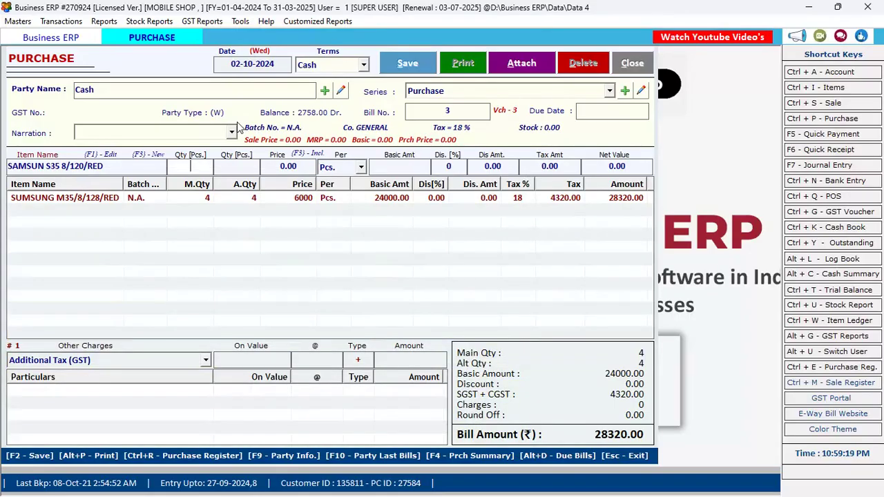
text(2)
key(Return)
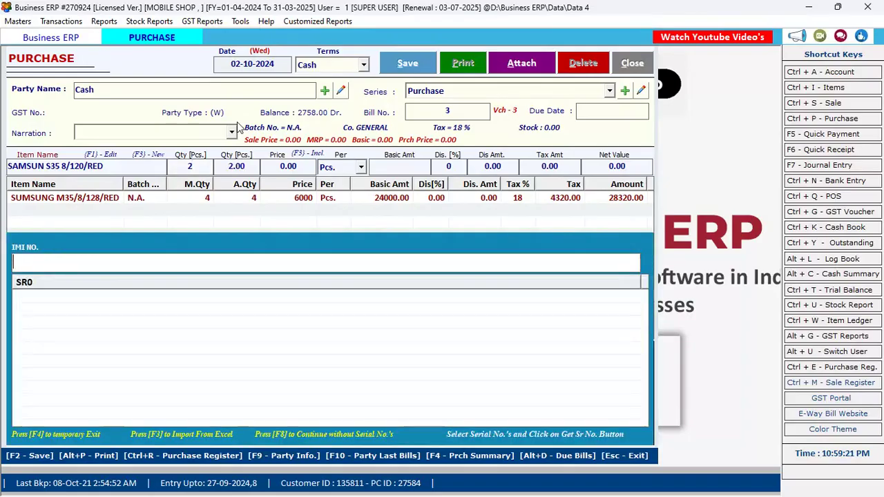
Record serial numbers 11111111 and 44444444, then add the line at zero price.
text(11111111)
key(Return)
text(44444444)
key(Return)
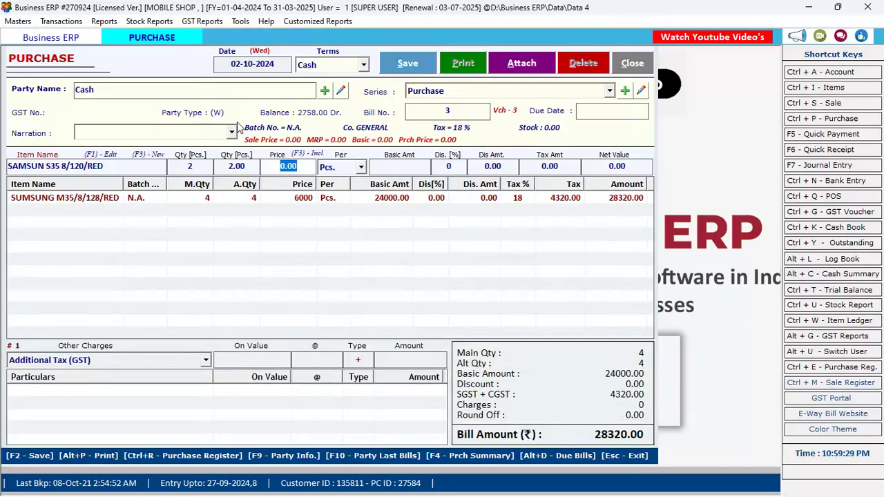
key(Return)
key(Return)
key(Return)
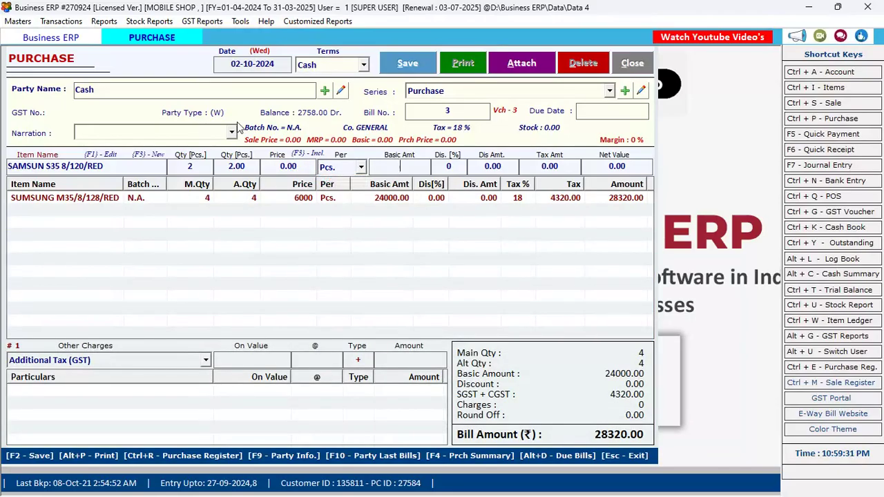
key(Return)
key(Return)
key(Return)
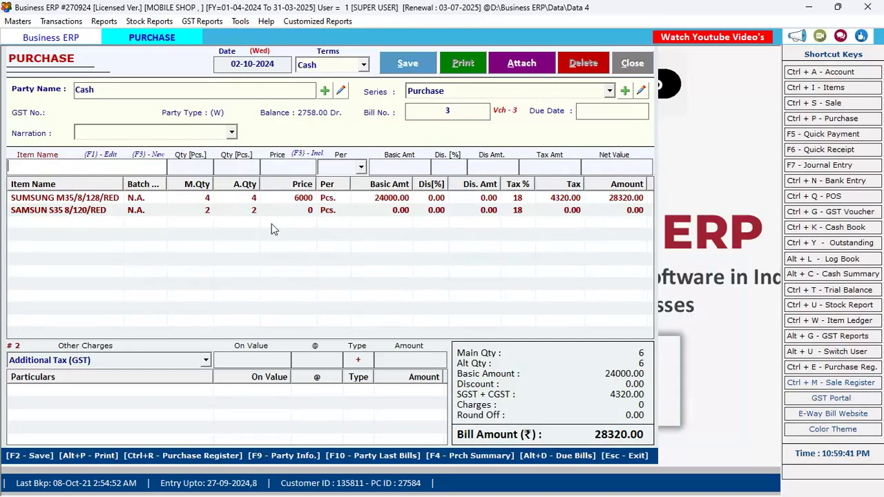
double_click(204, 210)
key(Return)
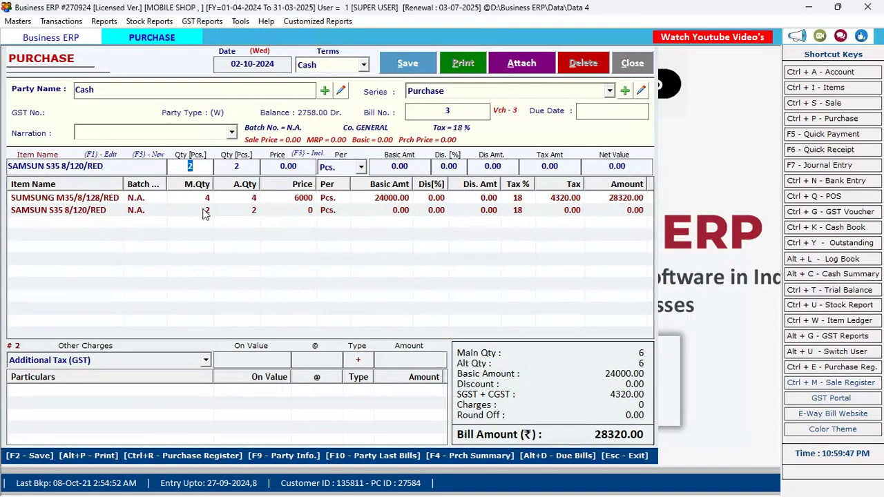
text(4)
key(Return)
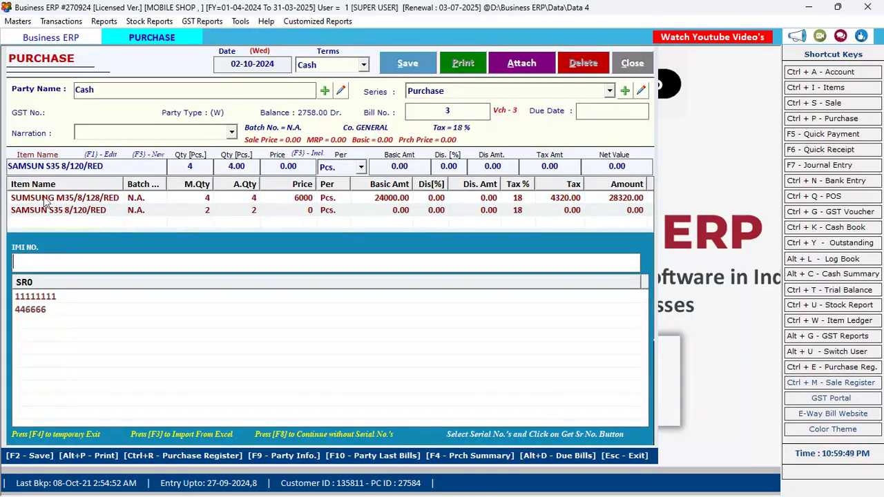
click(99, 266)
text(88888)
text(999999999999999)
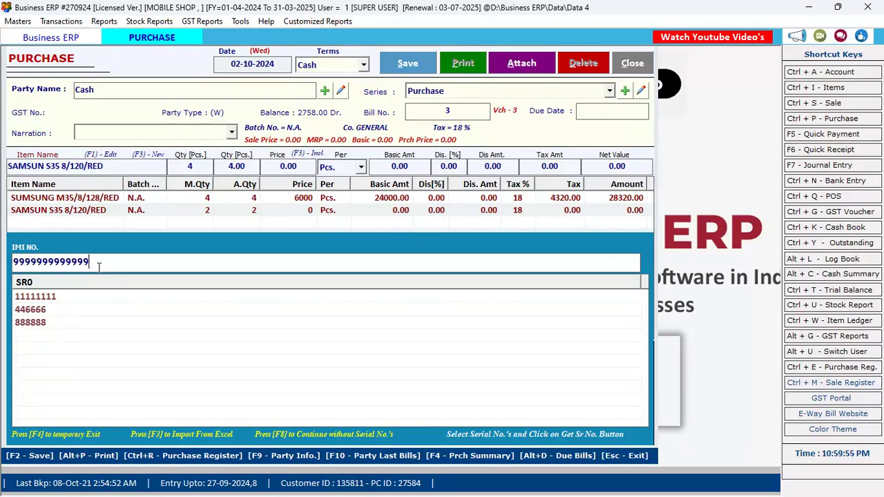
key(Return)
key(Return)
key(Return)
key(Return)
key(Return)
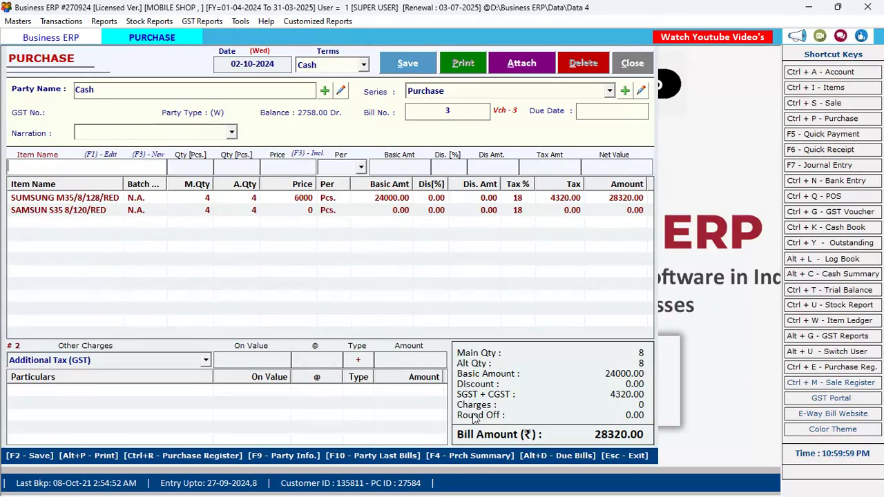
Save purchase bill 3, acknowledge the saved message, and close the Purchase window.
click(405, 66)
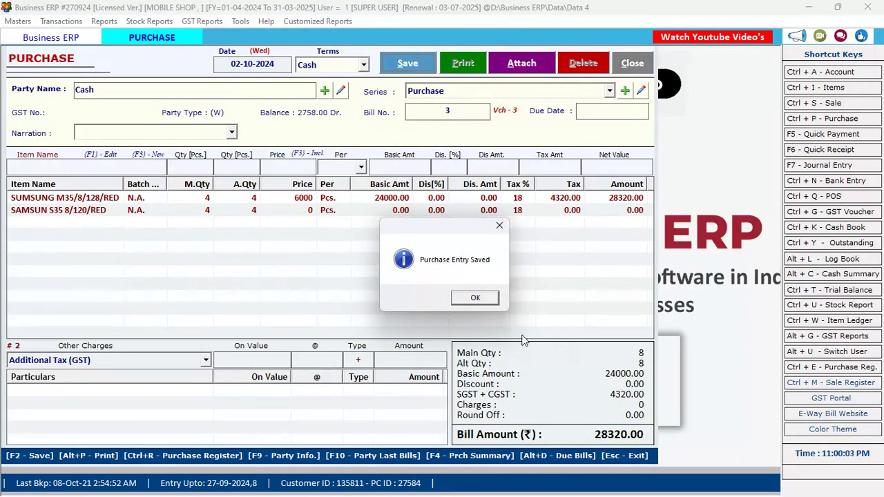
click(479, 301)
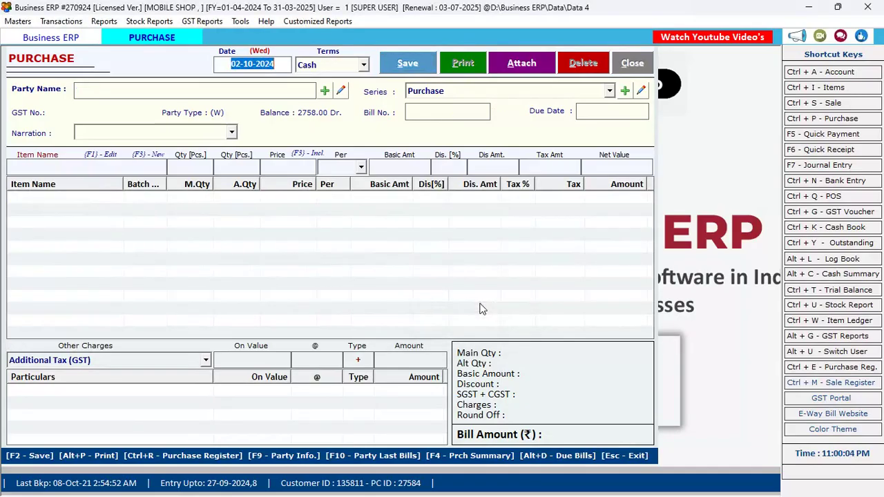
click(629, 64)
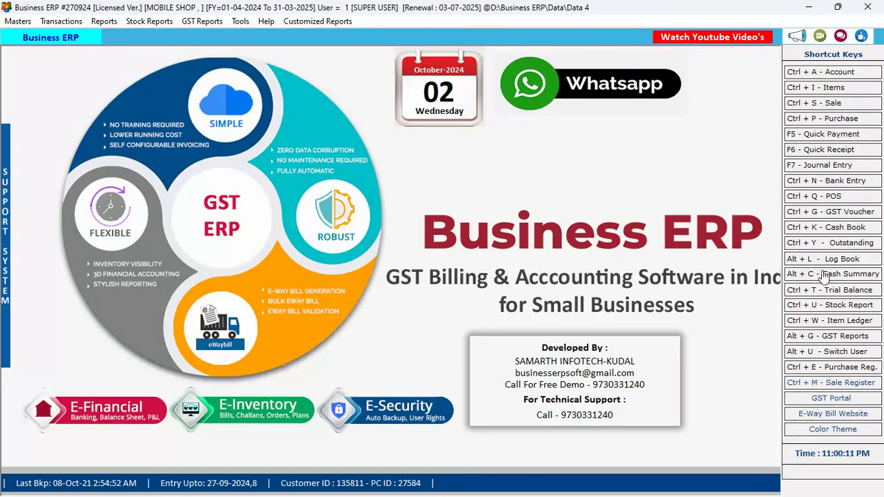
click(851, 309)
key(Return)
key(Return)
key(Return)
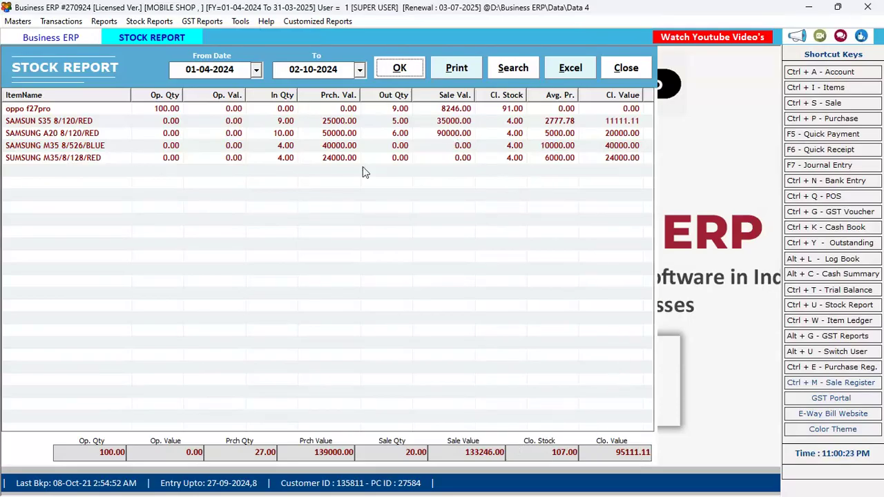
Close the stock report and open the Purchase Bills list from Transactions.
key(Escape)
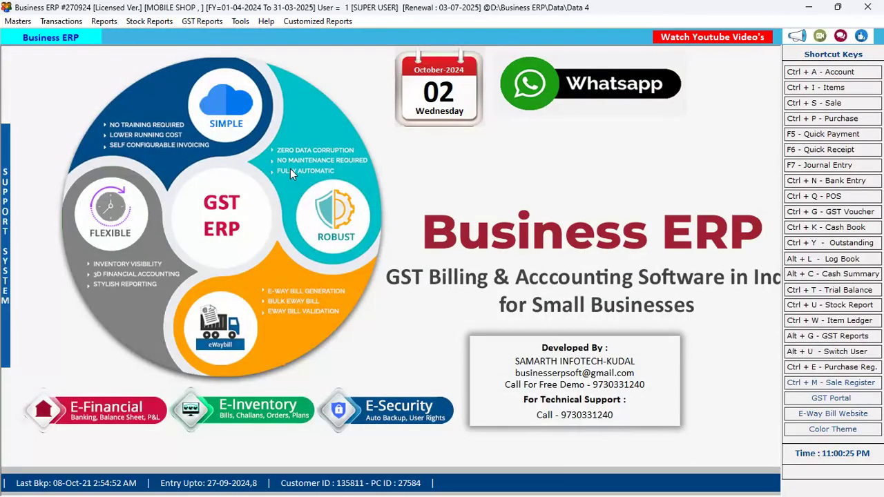
key(alt+t)
key(Down)
key(Down)
key(Down)
key(Down)
key(Down)
key(Down)
key(Down)
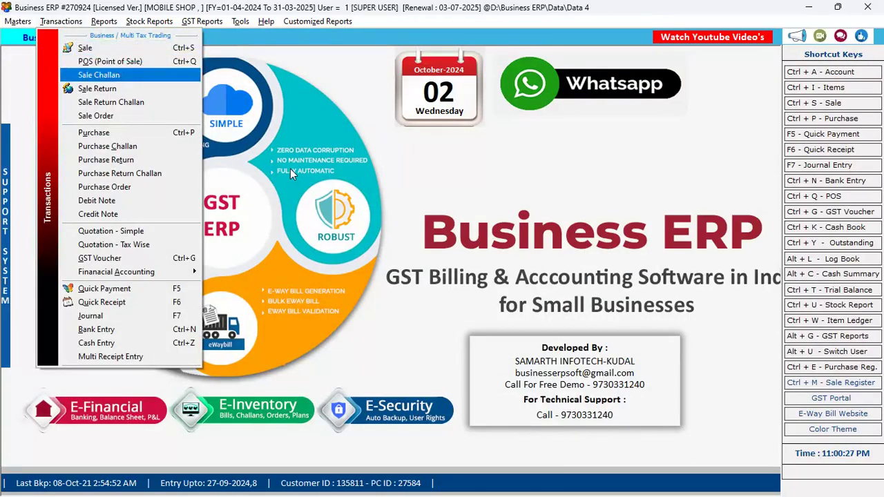
key(Escape)
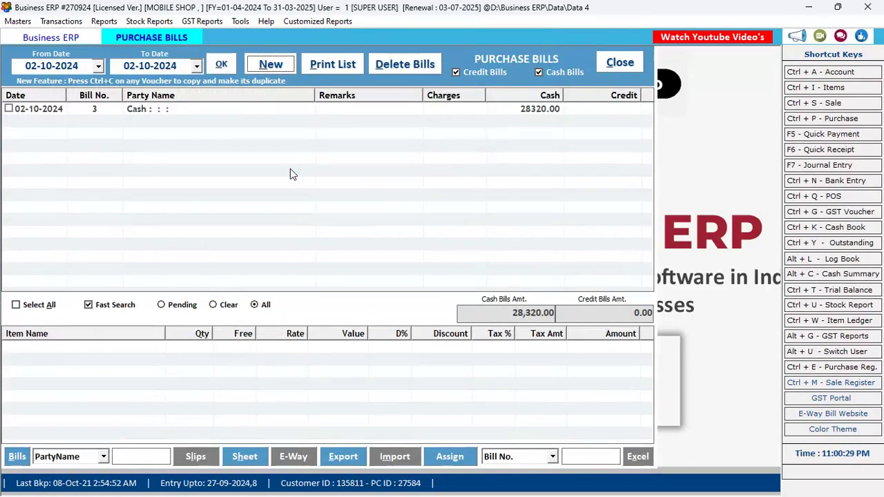
key(Escape)
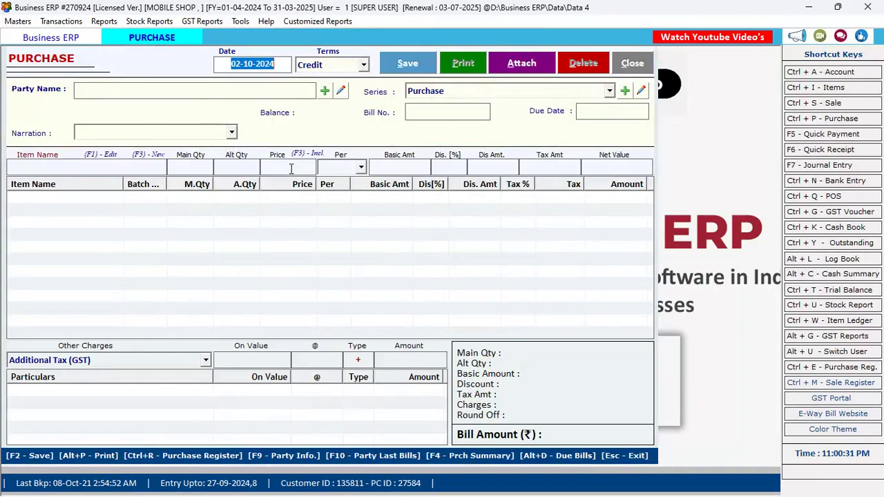
key(Escape)
key(alt+t)
key(Down)
key(Down)
key(Down)
key(Down)
key(Down)
key(Down)
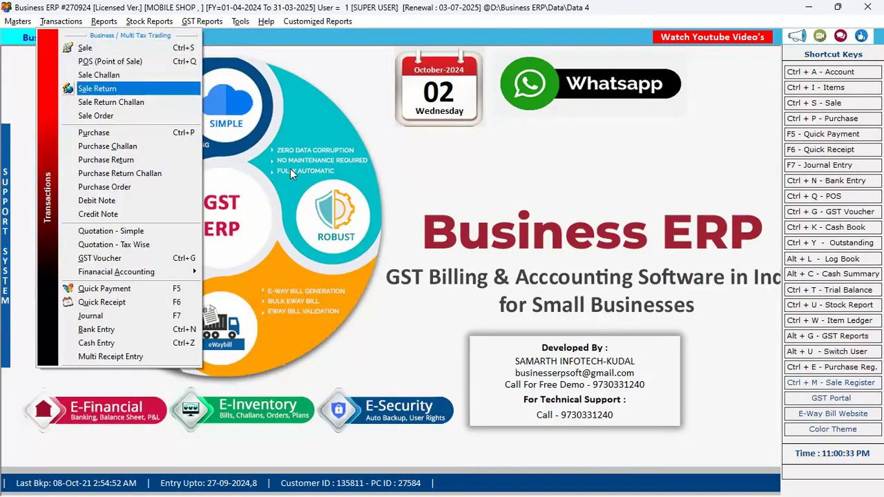
key(Return)
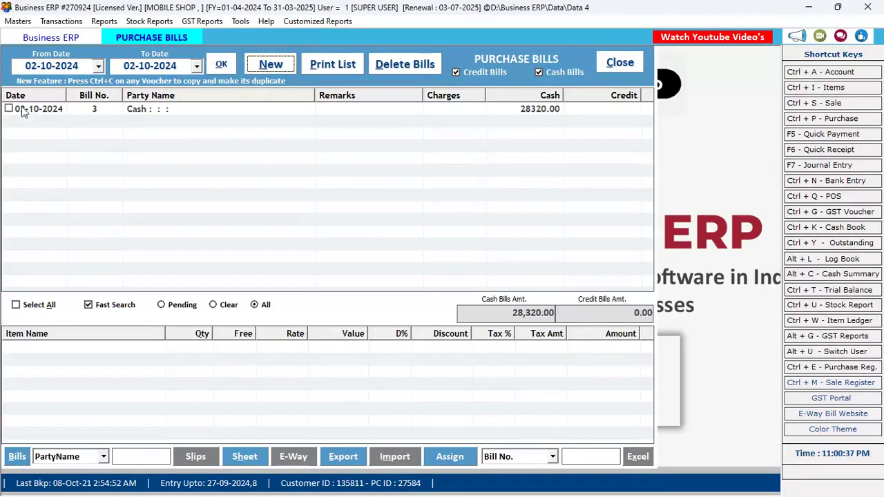
Review bill 3's items, cancel out unchanged, and start a new purchase bill.
click(157, 110)
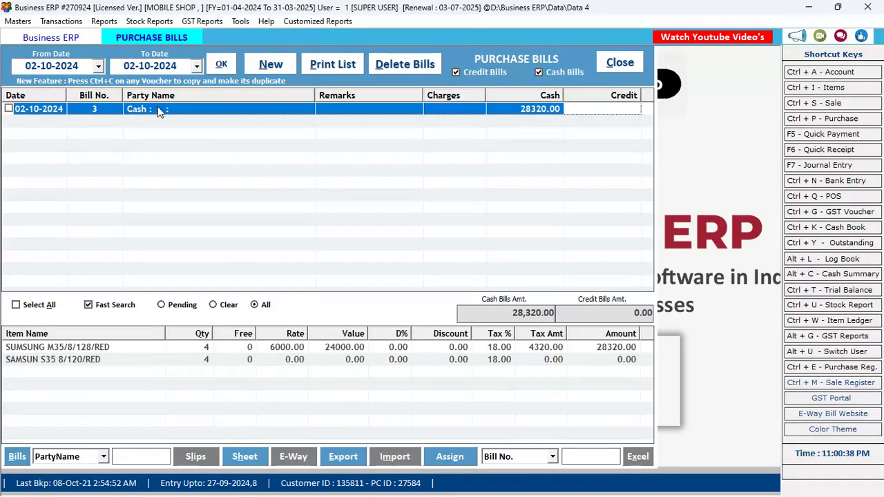
key(Return)
key(Escape)
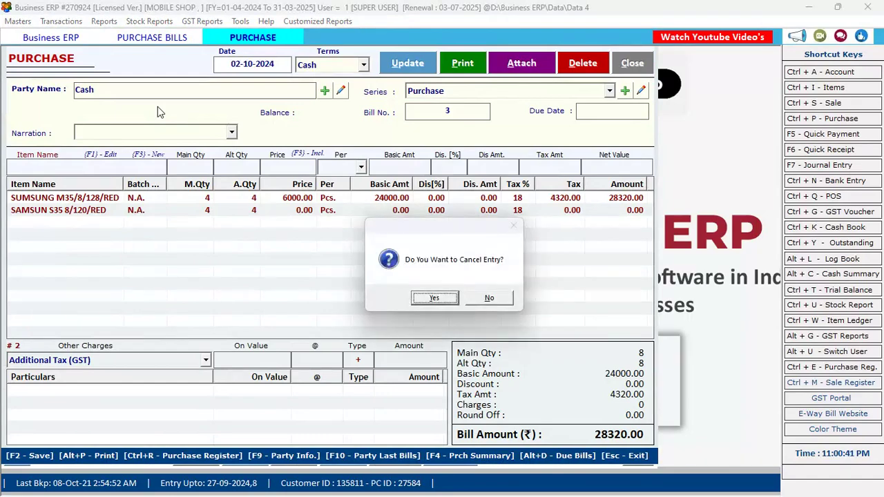
key(Return)
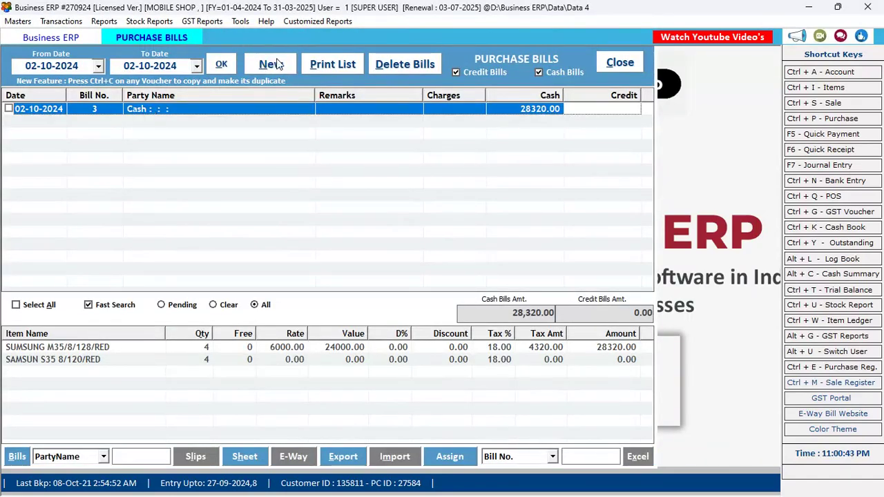
click(273, 64)
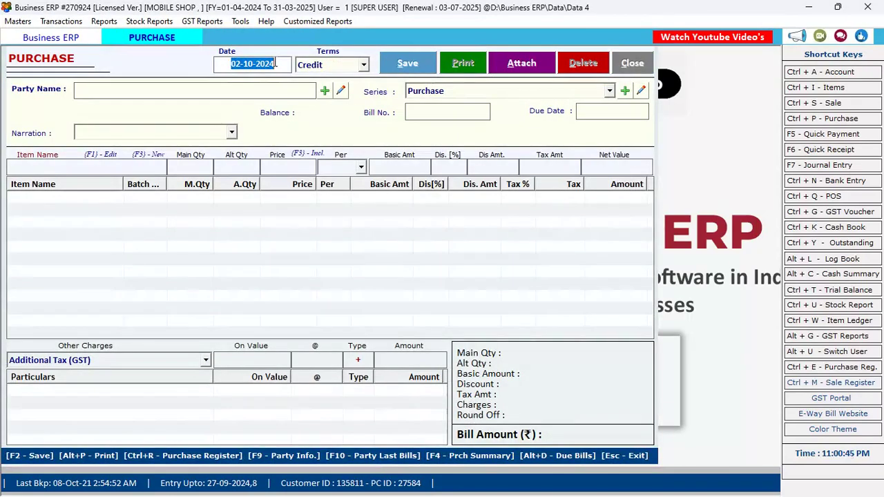
Move from Date through Terms to Party Name and bring up Create Account for a new party.
key(Return)
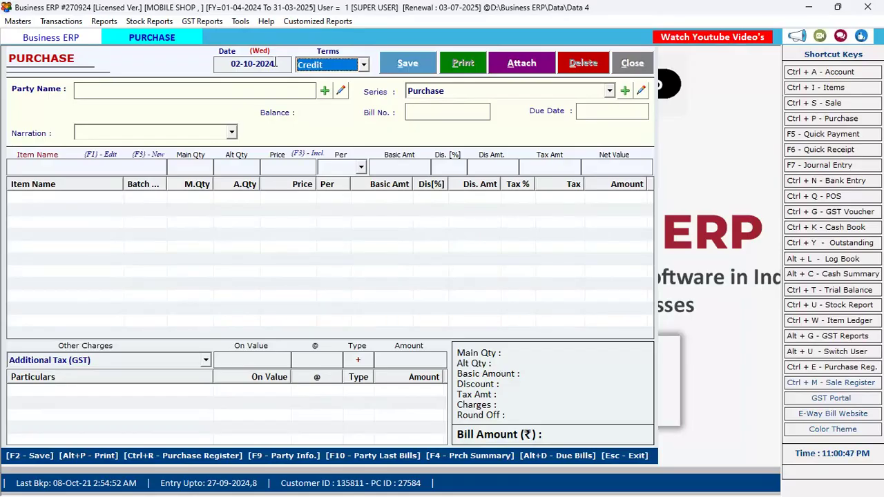
key(Return)
key(Down)
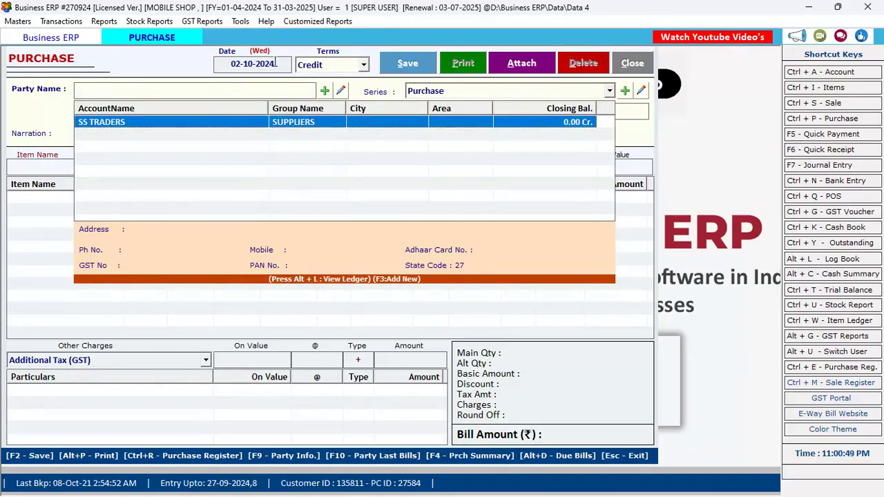
click(151, 88)
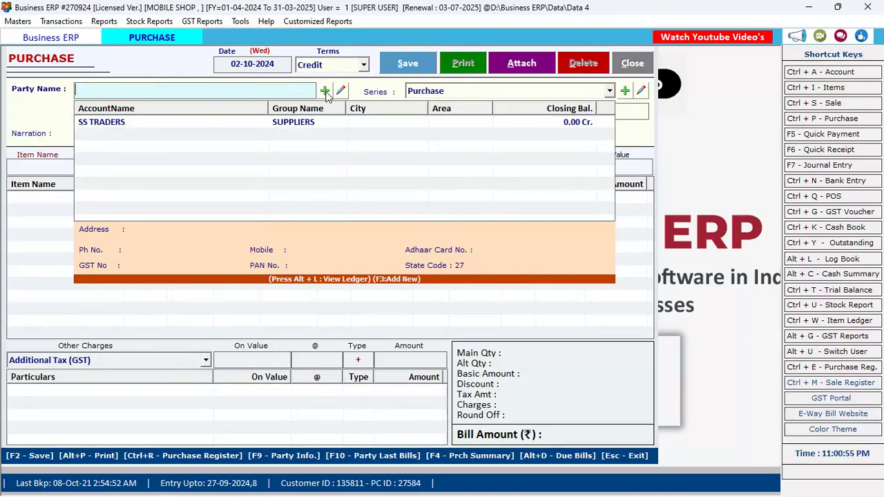
click(325, 91)
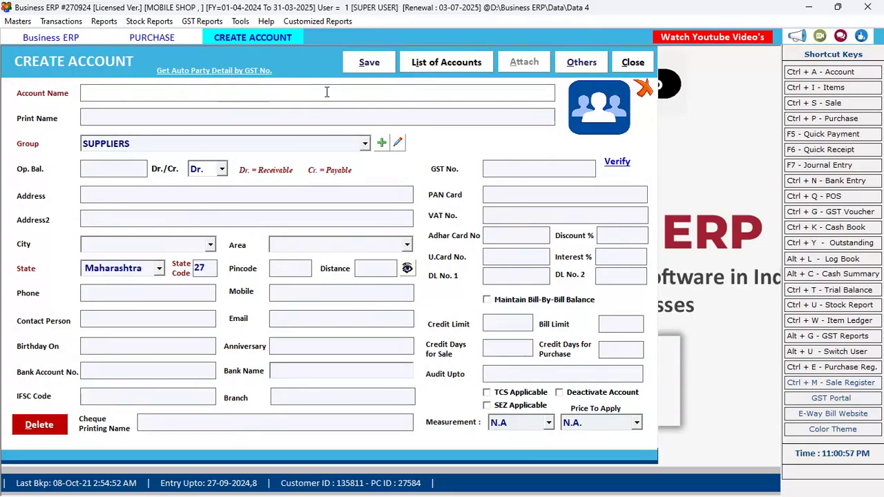
Create the supplier account GIRIJA TRADERS, stepping through its fields, and save it.
key(Escape)
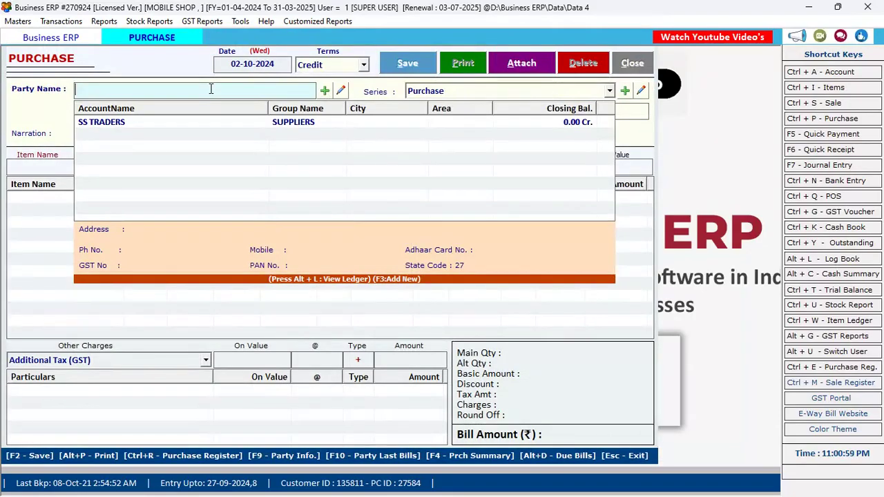
key(F3)
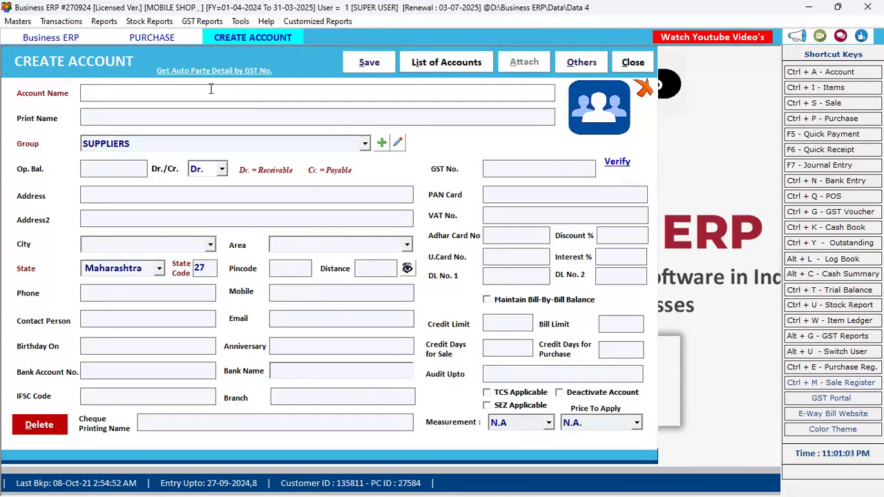
text(GlRIJA )
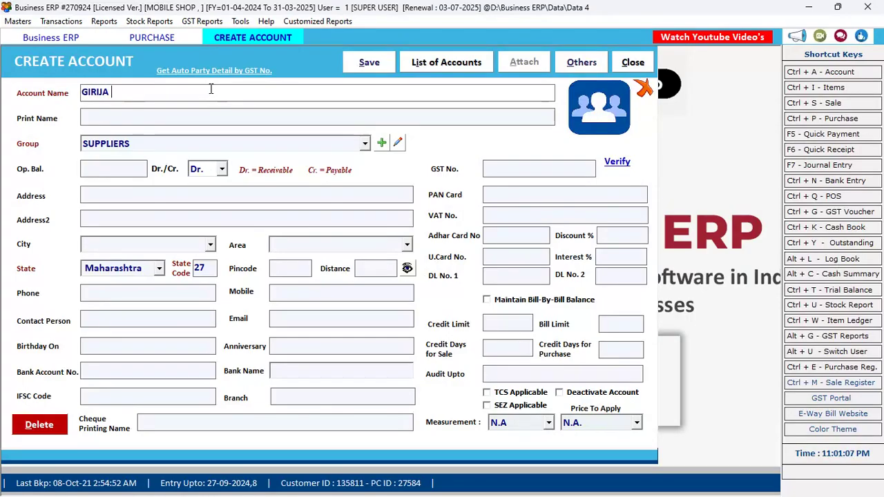
text(TRADERS)
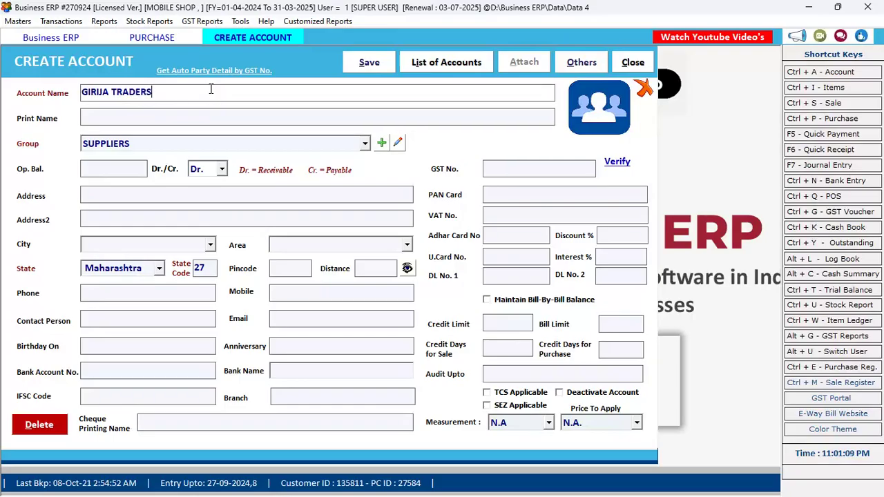
key(Return)
key(Return)
key(Return)
key(Return)
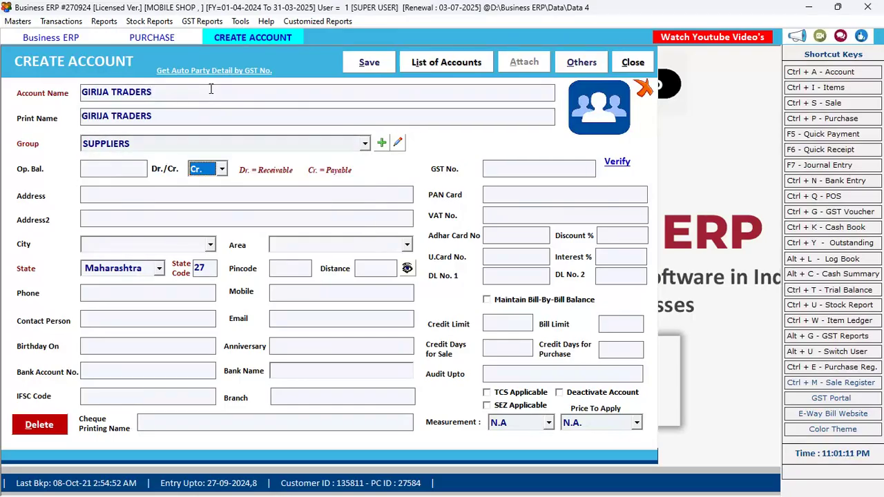
click(94, 173)
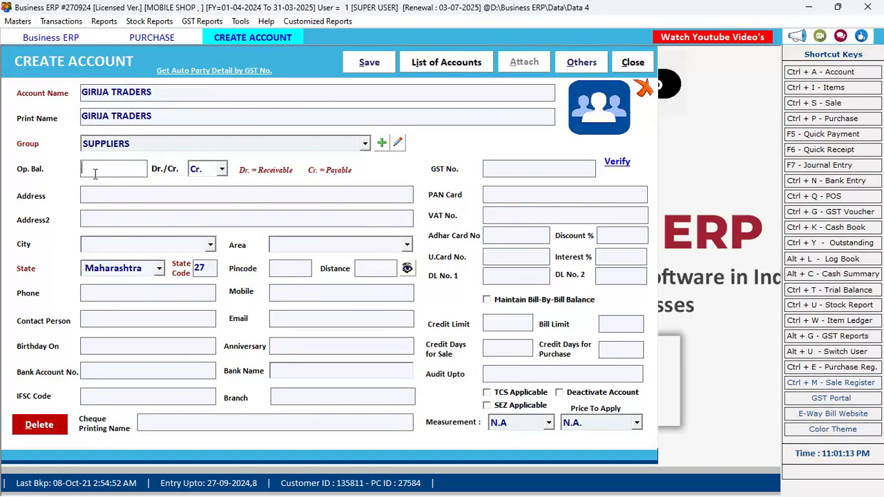
key(Return)
key(Return)
key(Return)
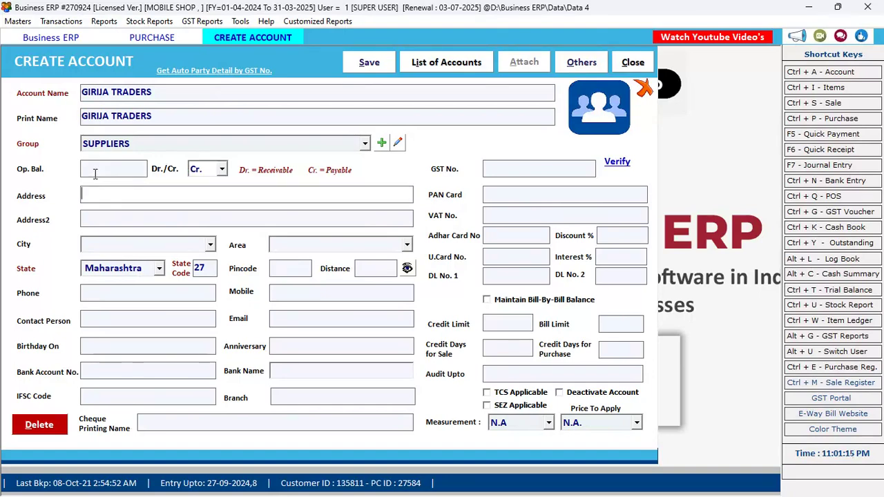
click(529, 169)
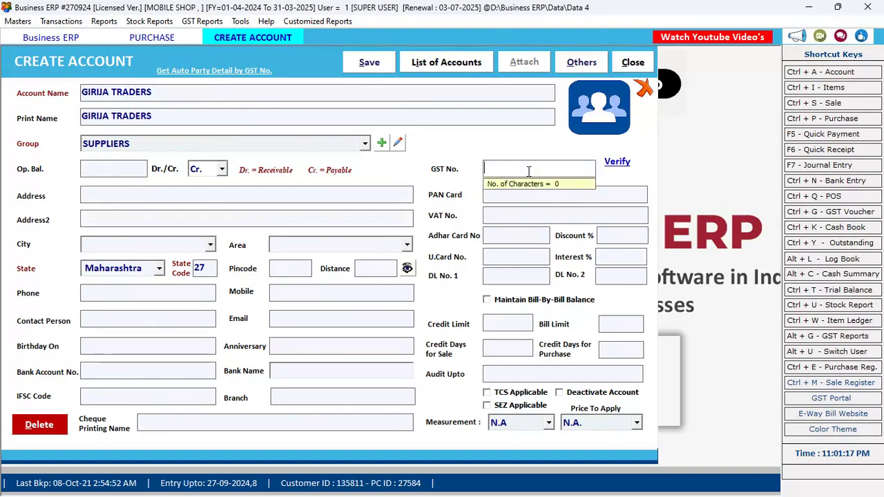
click(162, 195)
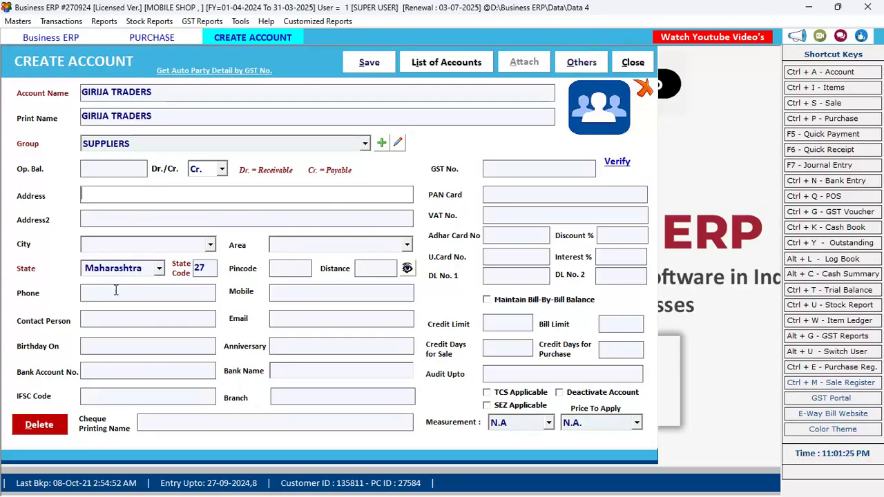
click(285, 292)
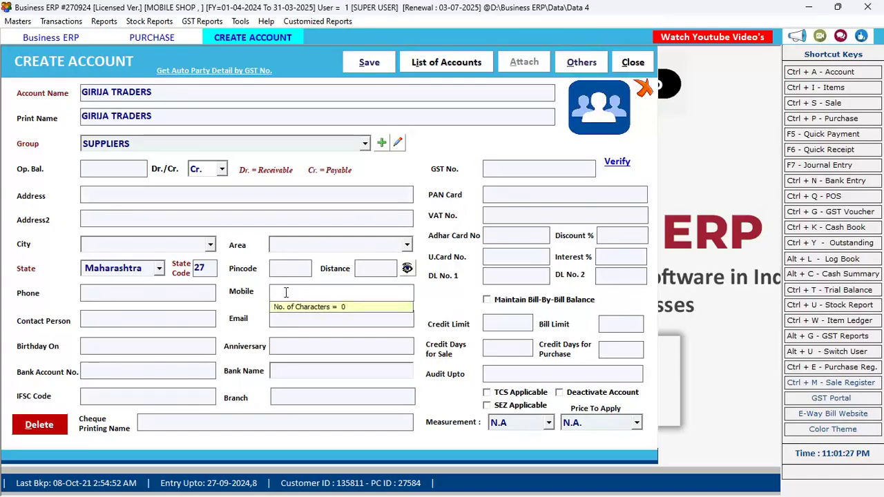
click(512, 169)
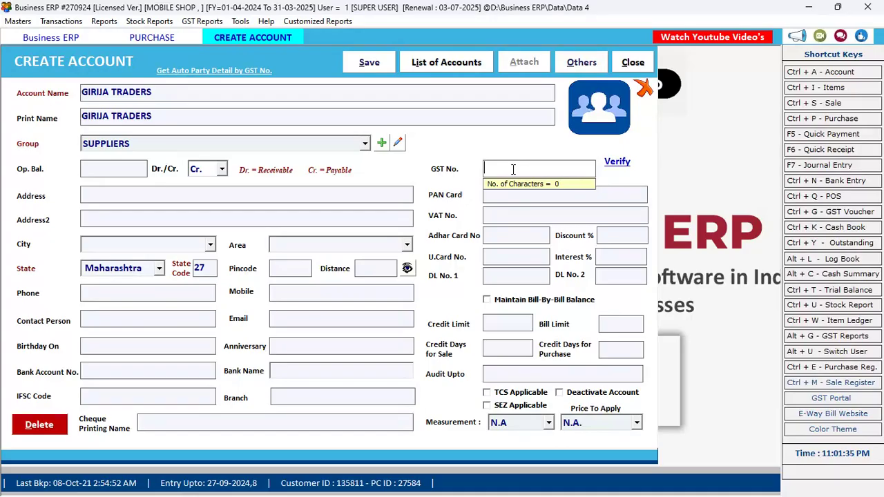
click(369, 63)
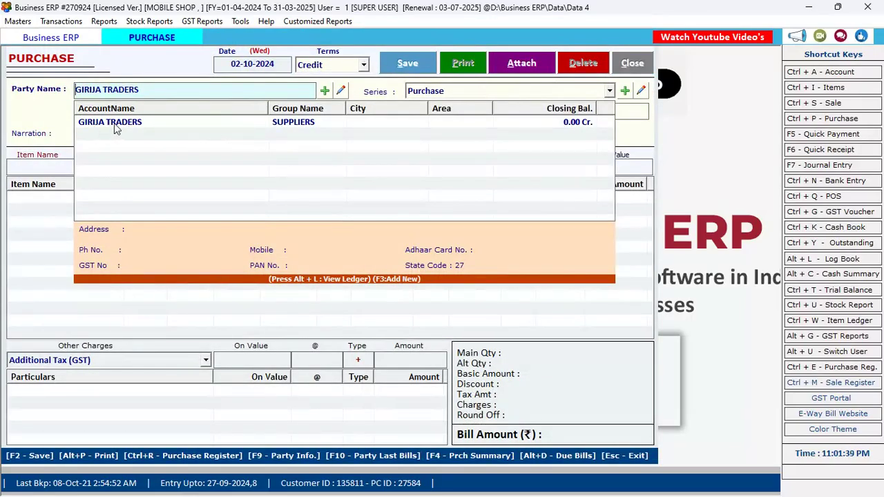
Accept GIRIJA TRADERS as the party and enter bill number 456.
click(115, 123)
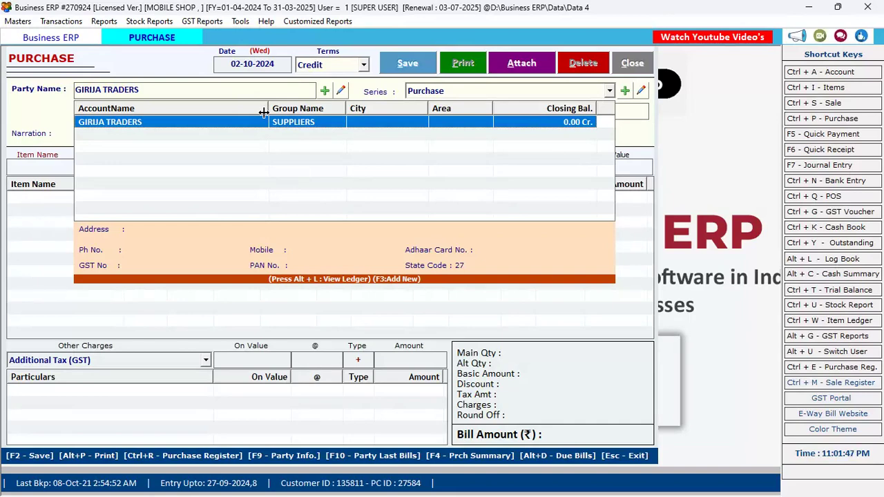
key(Return)
key(Return)
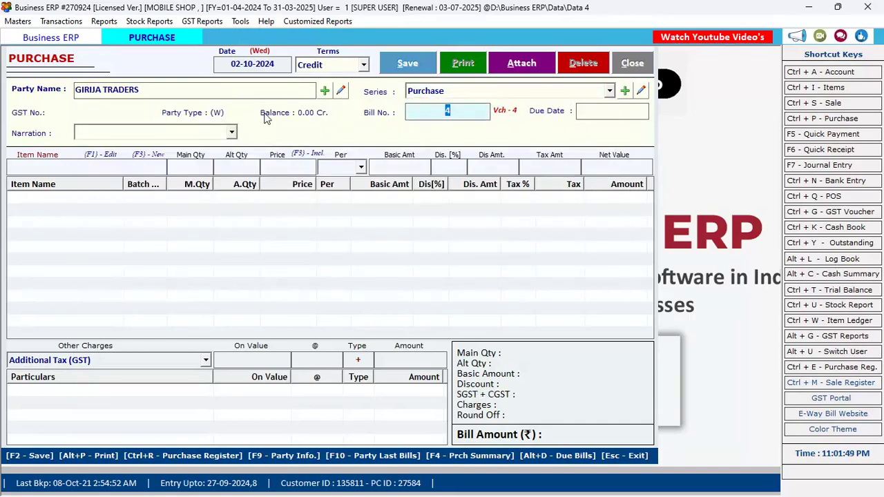
key(Return)
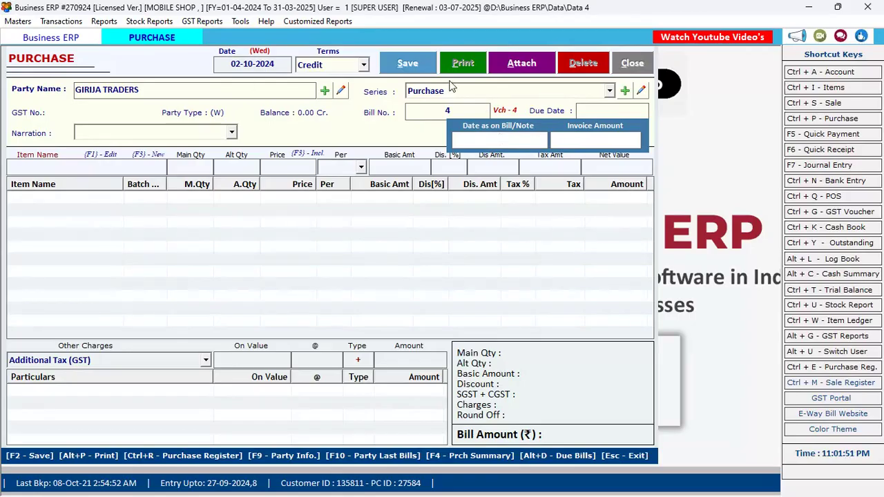
click(475, 114)
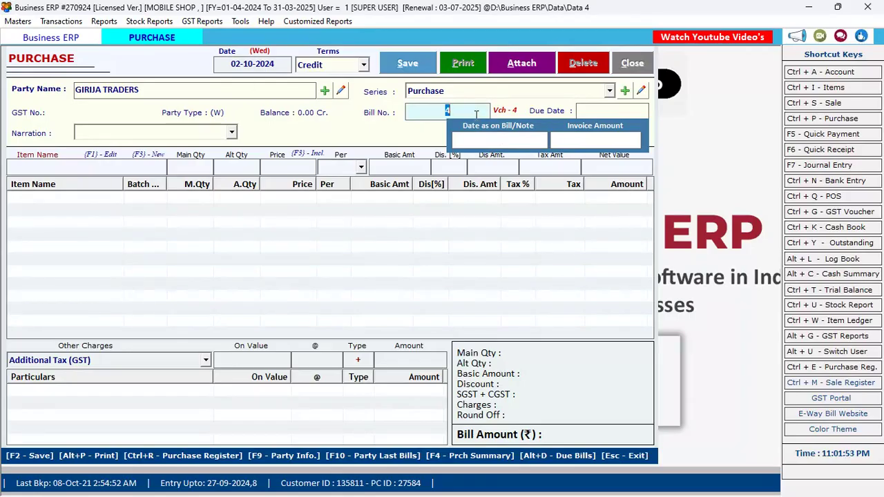
text(456)
key(Return)
key(Return)
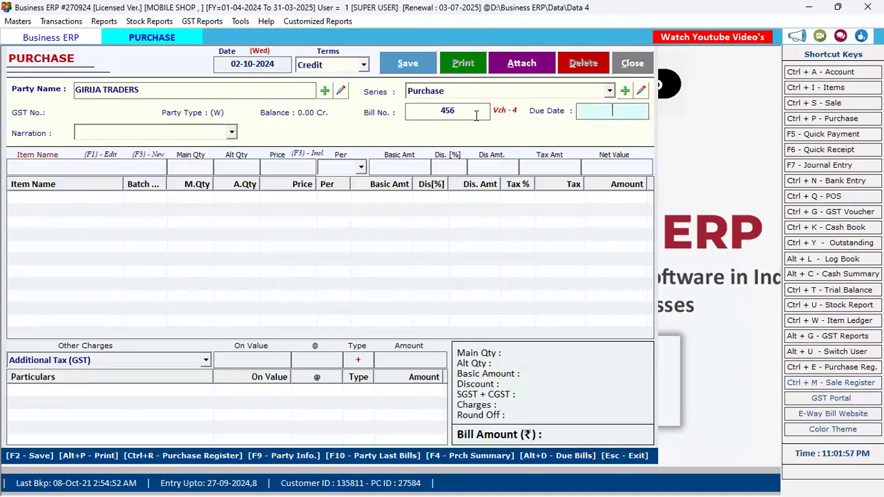
Step through the bill date and Purchase series, confirm bill number 456, and list the items.
click(244, 63)
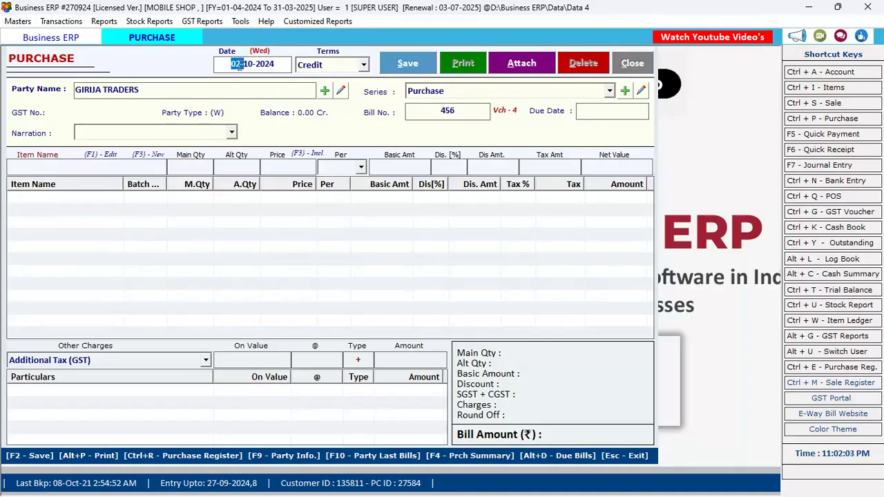
key(Return)
key(Return)
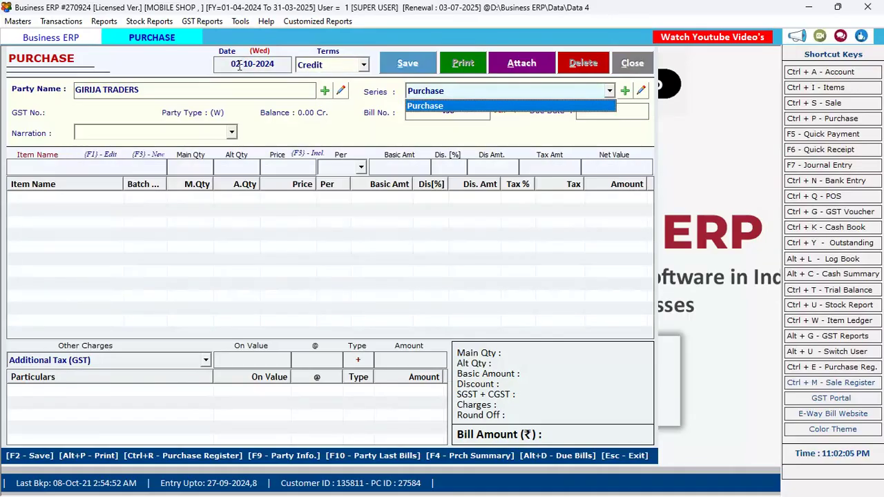
key(Return)
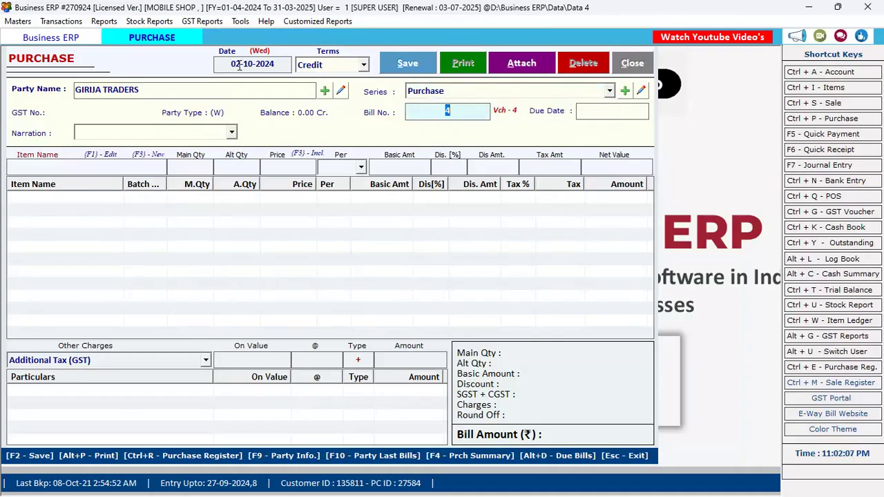
text(456)
key(Return)
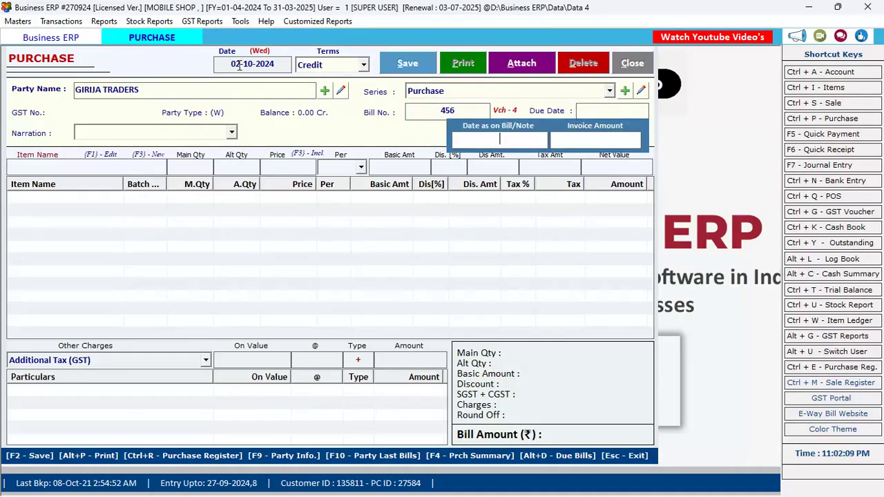
key(Return)
key(Return)
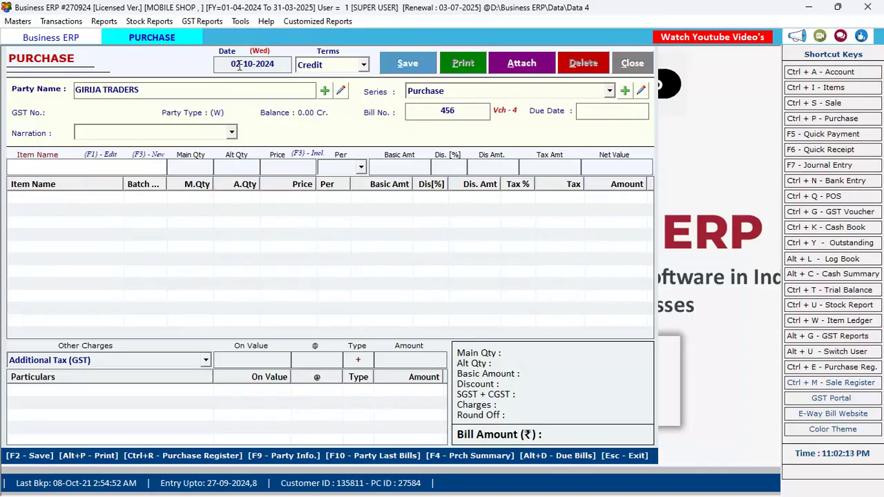
key(Down)
key(Down)
key(Down)
key(Down)
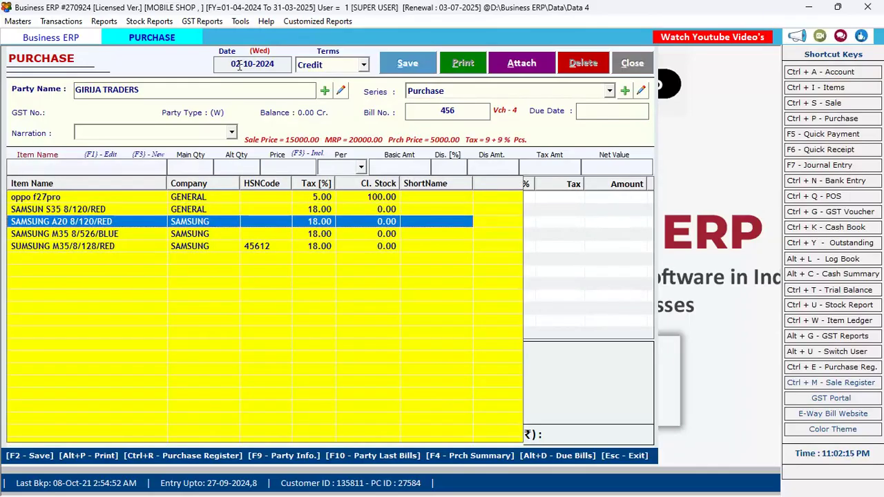
Add oppo f27pro, 5 Pcs at price 10, then bring up a blank Item Entry form.
key(Up)
key(Up)
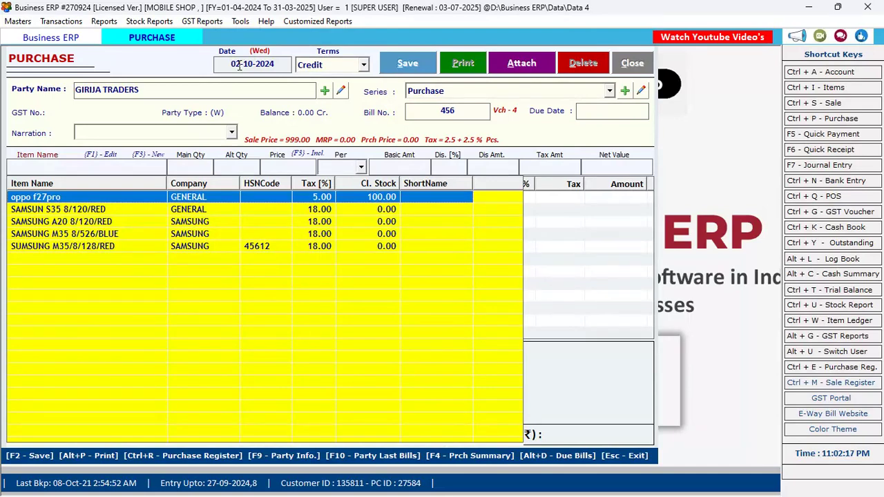
key(Return)
text(5)
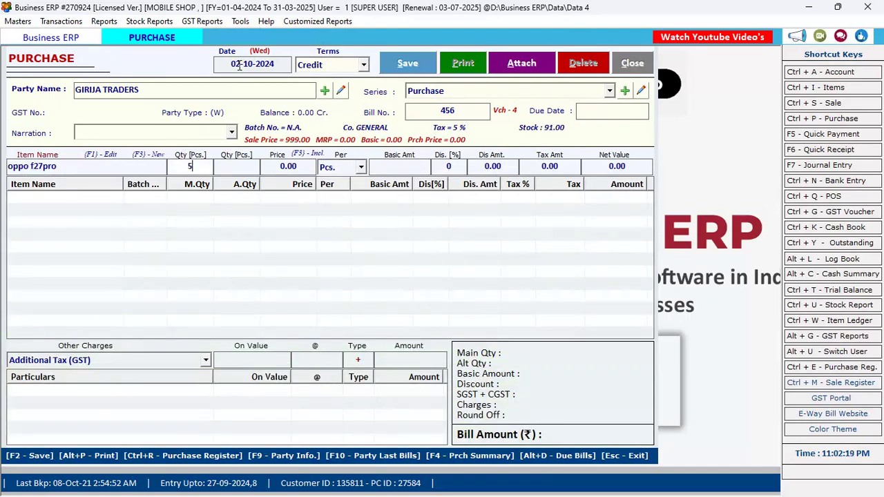
key(Return)
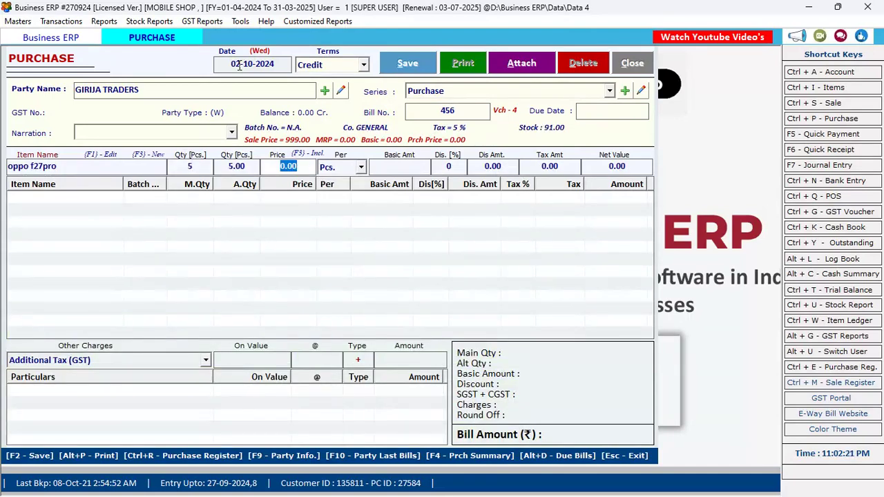
text(10)
key(Return)
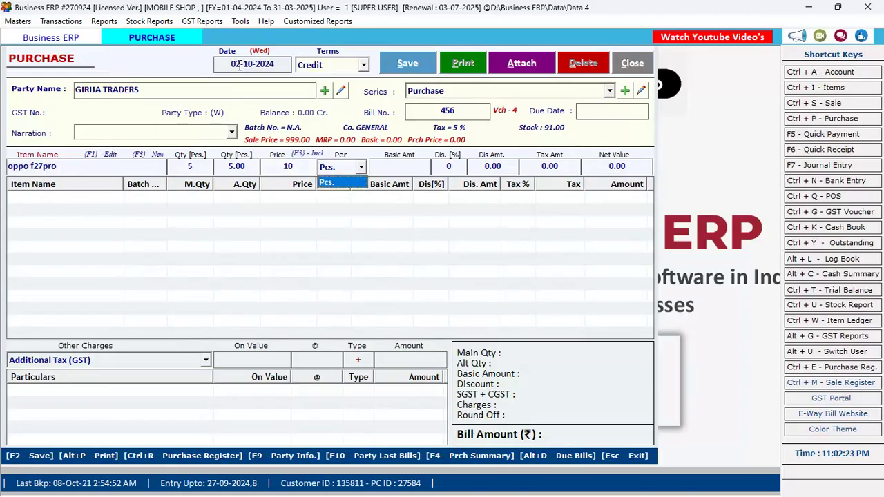
key(Return)
key(Return)
key(Return)
key(Return)
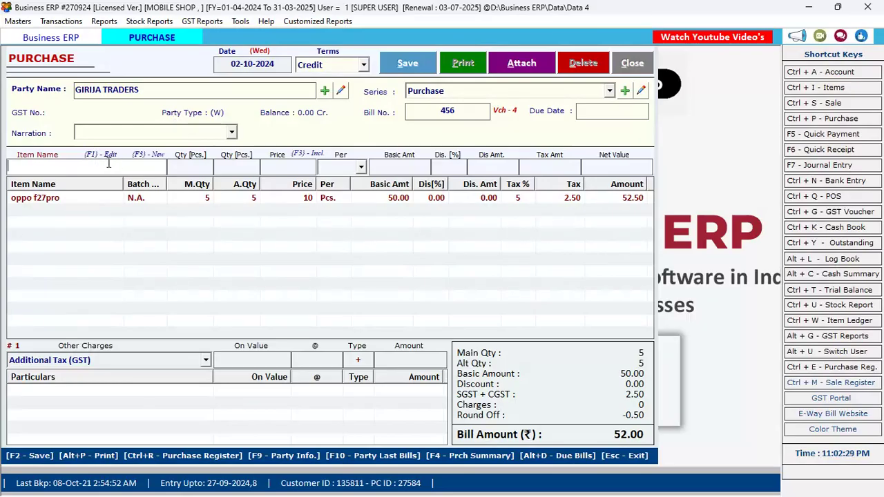
click(153, 154)
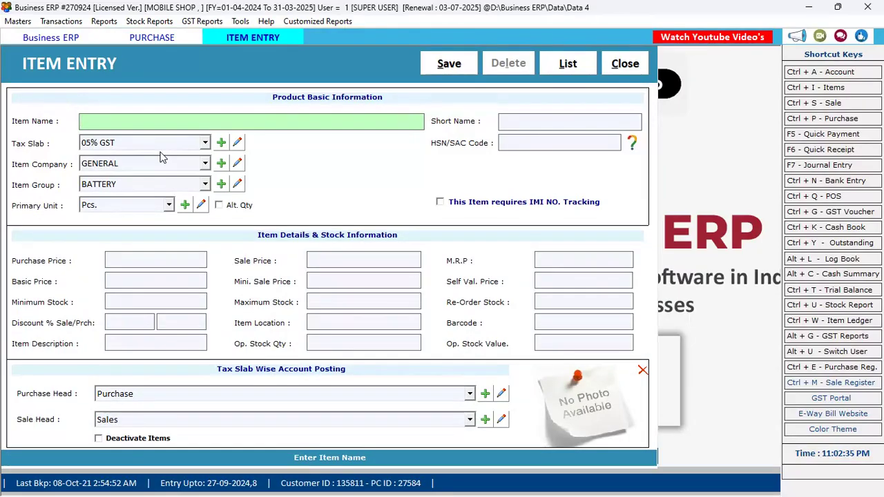
Save item SAMSUNG CHARGER with 18% GST, company SAMSUNG, group BATTERY and unit Pcs.
text(SAMSUNG CHARGER)
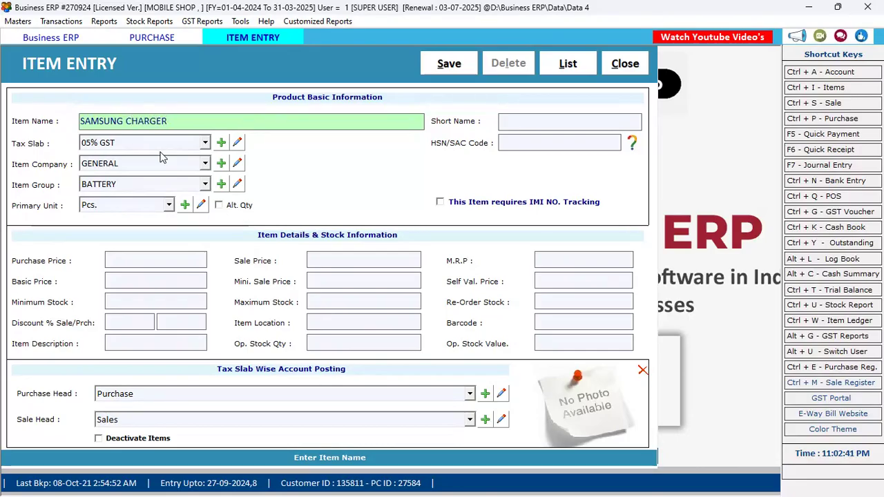
key(Return)
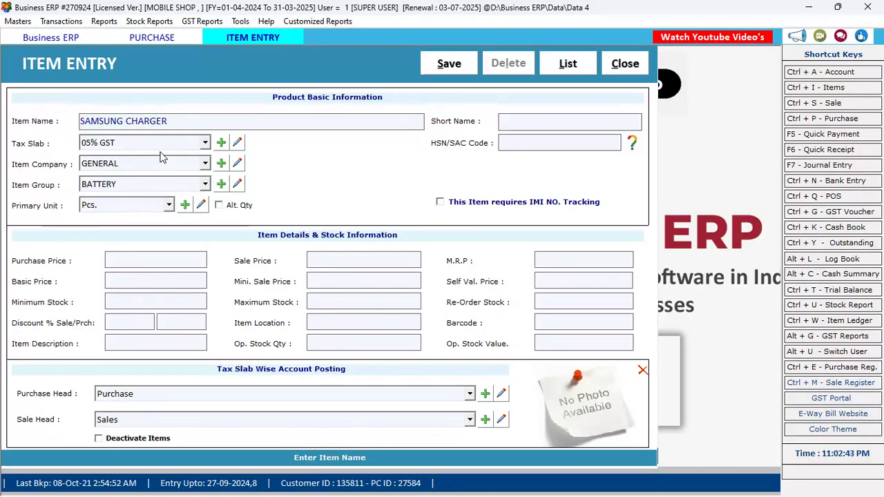
key(Return)
key(Down)
key(Down)
key(Down)
key(Up)
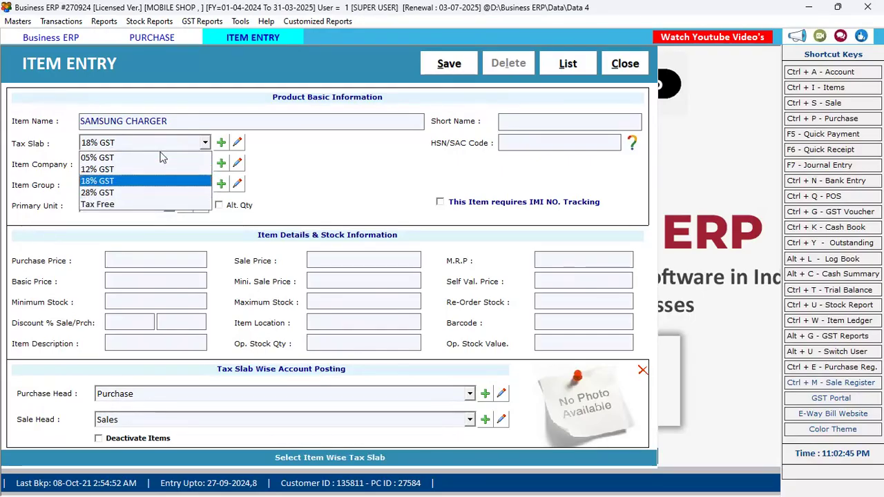
key(Return)
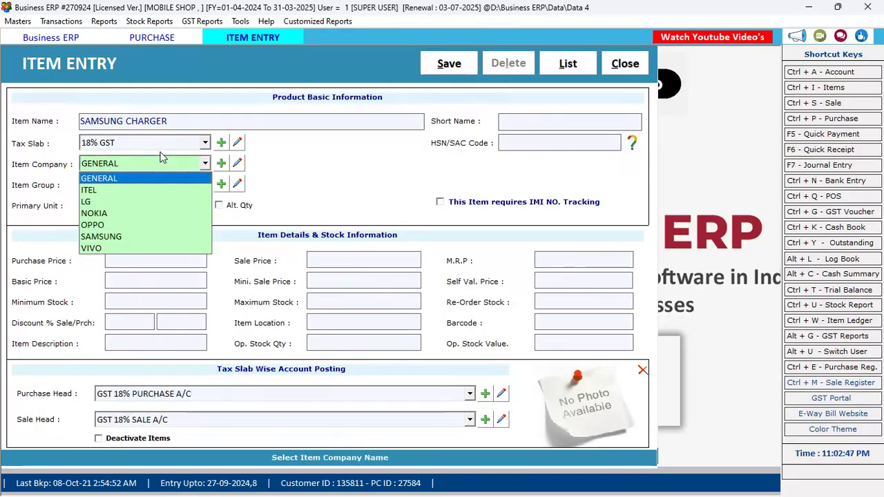
key(Down)
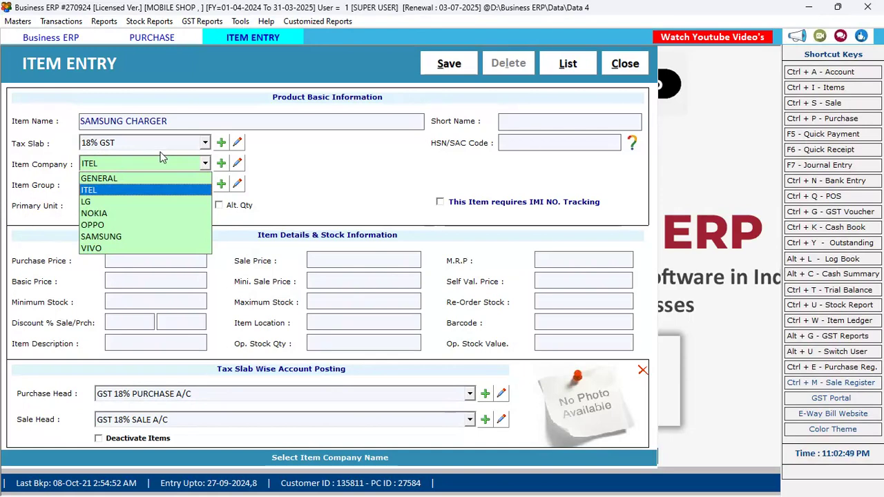
key(s)
key(Return)
key(Return)
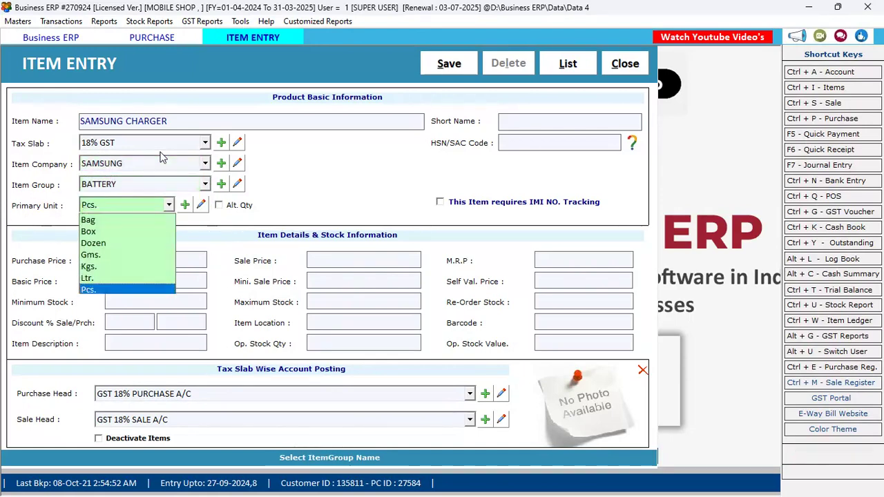
key(Return)
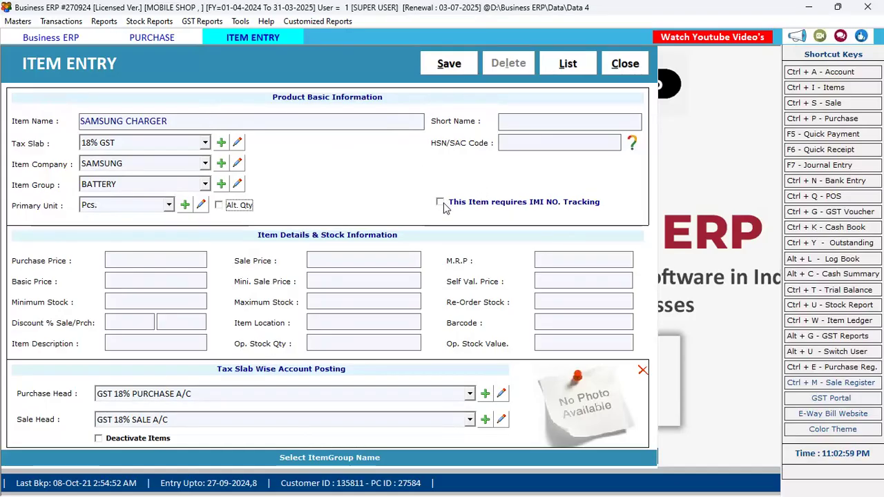
click(453, 66)
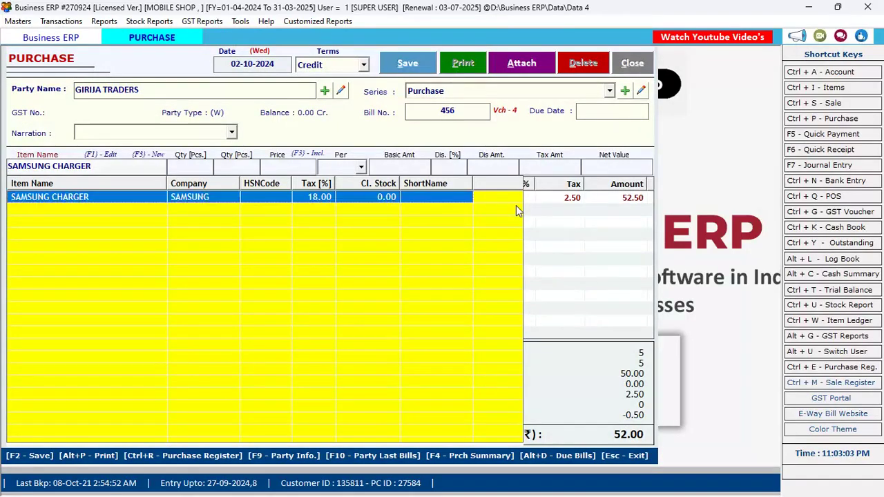
Add a SAMSUNG CHARGER line of 50 Pcs at price 500.
key(Return)
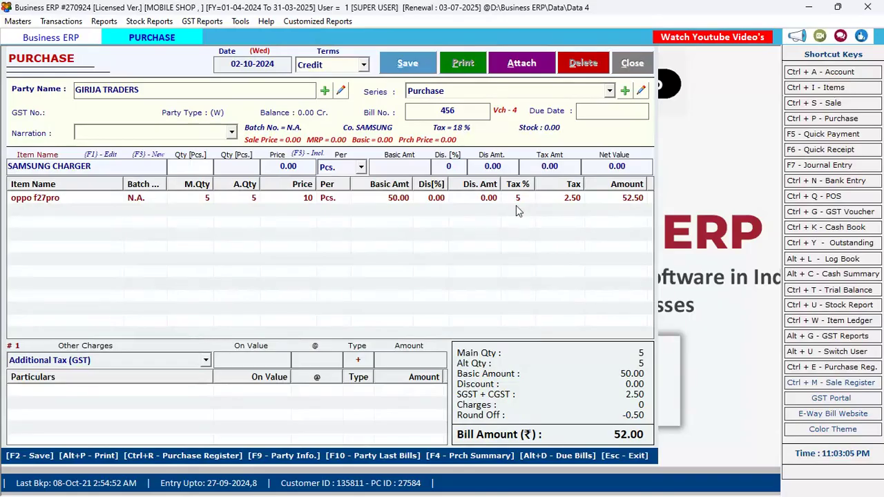
text(50)
key(Return)
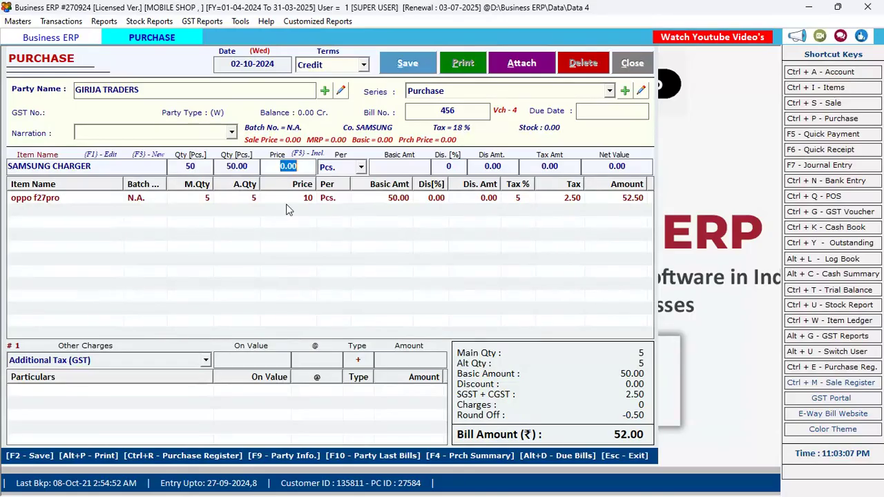
text(500)
key(Return)
key(Return)
key(Return)
key(Return)
key(Return)
key(Return)
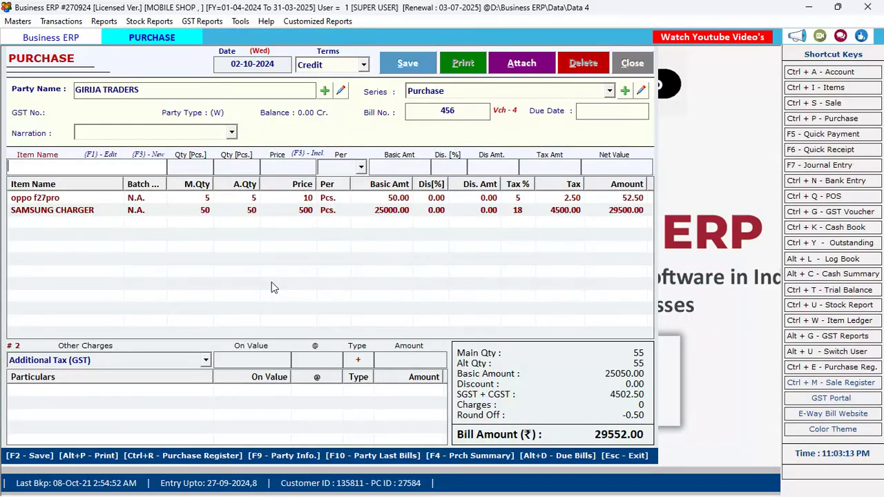
Pick SAMSUNG M35 8/526/BLUE as the next line item with quantity 4.
key(Down)
key(Down)
key(Down)
key(Down)
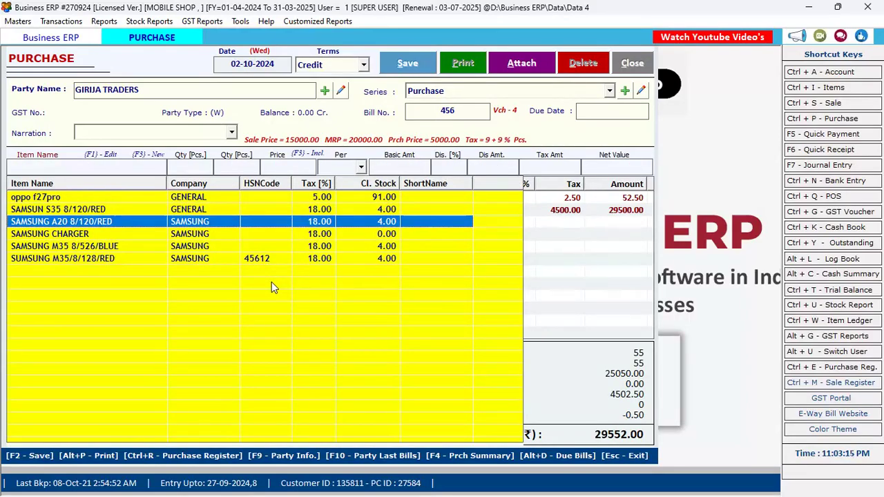
key(Down)
key(Down)
key(Up)
key(Up)
key(Down)
key(Down)
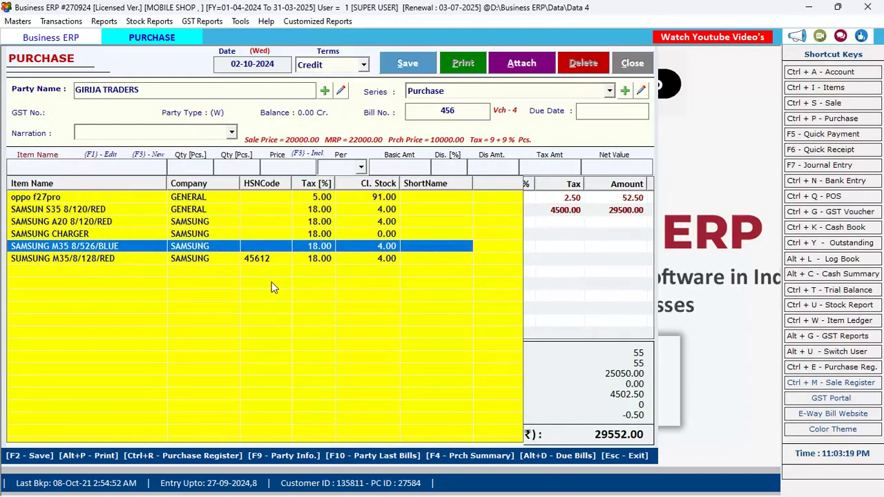
key(Return)
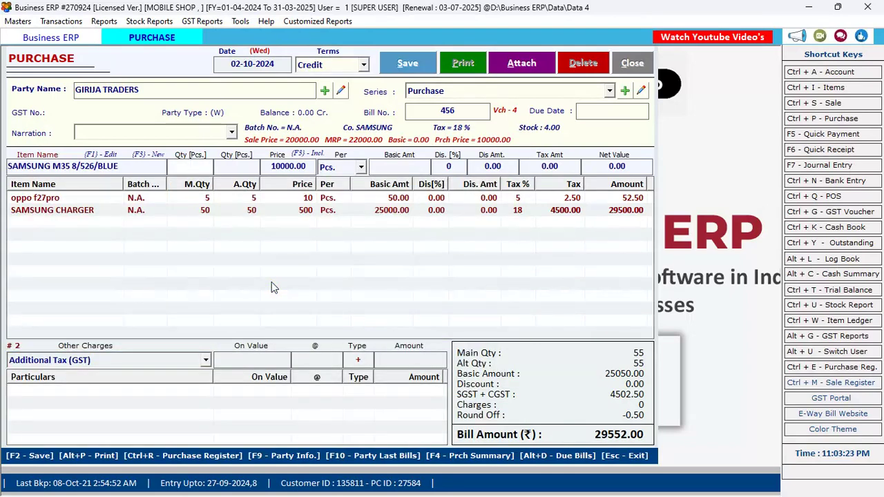
text(4)
key(Return)
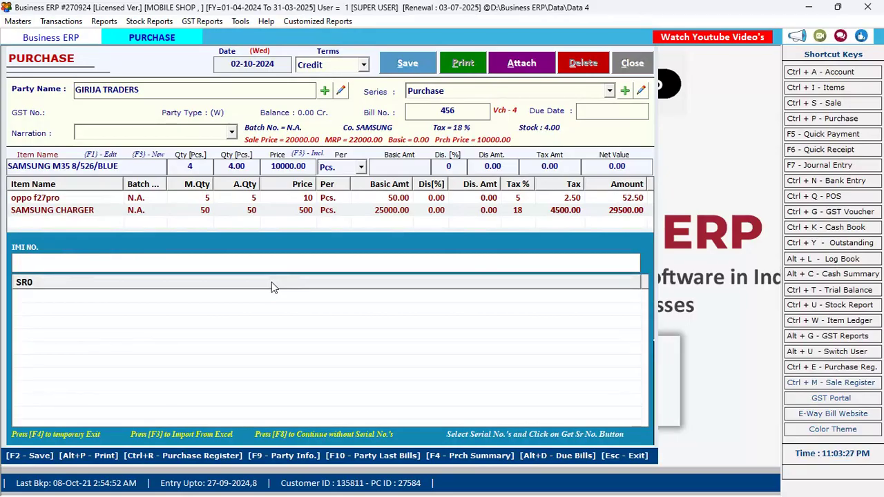
Record serial numbers 789456, 12345, 4668 and 45668, and set the price to 12000.
text(789456)
key(Return)
text(12345)
key(Return)
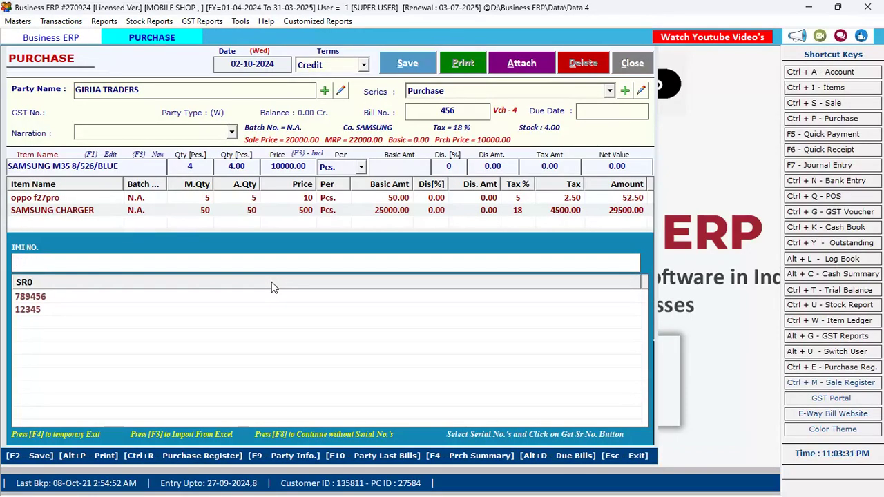
text(4668)
key(Return)
text(45668)
key(Return)
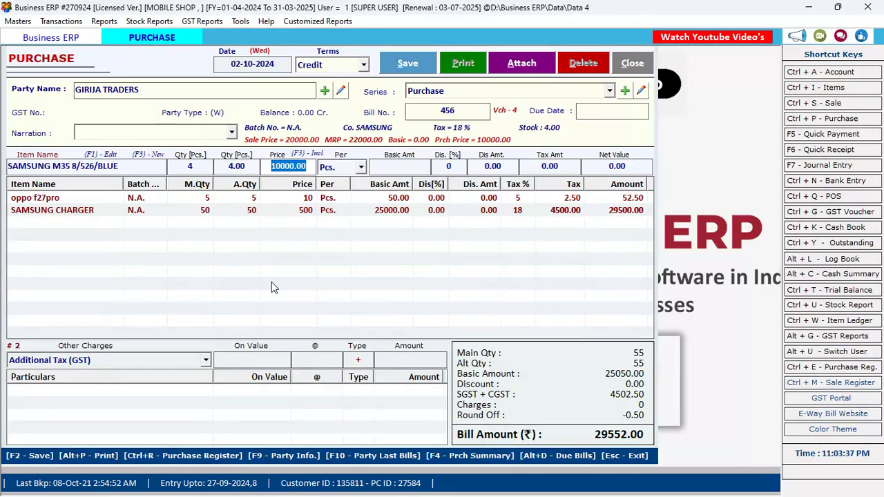
text(12000)
key(Return)
key(Return)
key(Return)
key(Return)
key(Return)
key(Return)
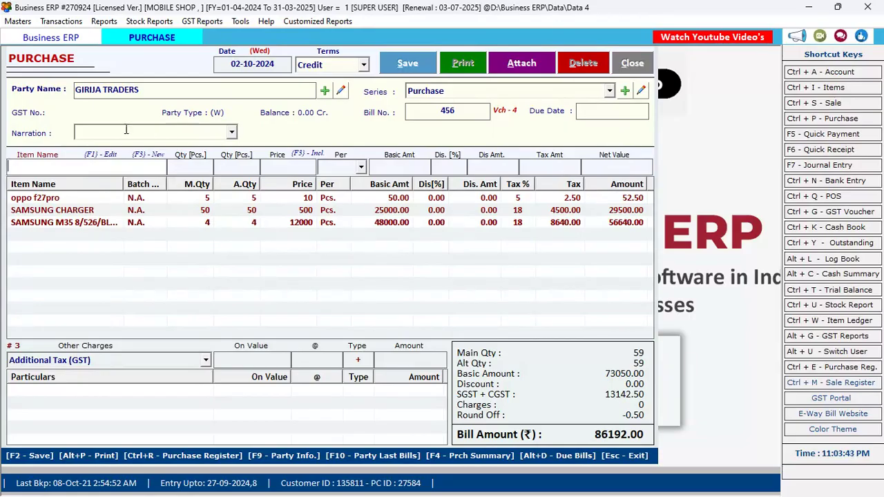
Choose Discount under Other Charges, enter 100, then delete the resulting zero-amount Discount line.
click(179, 361)
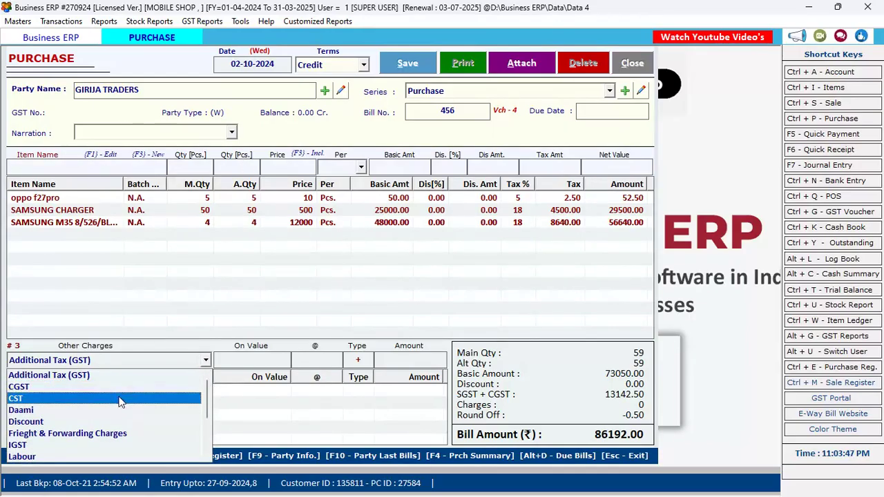
click(114, 423)
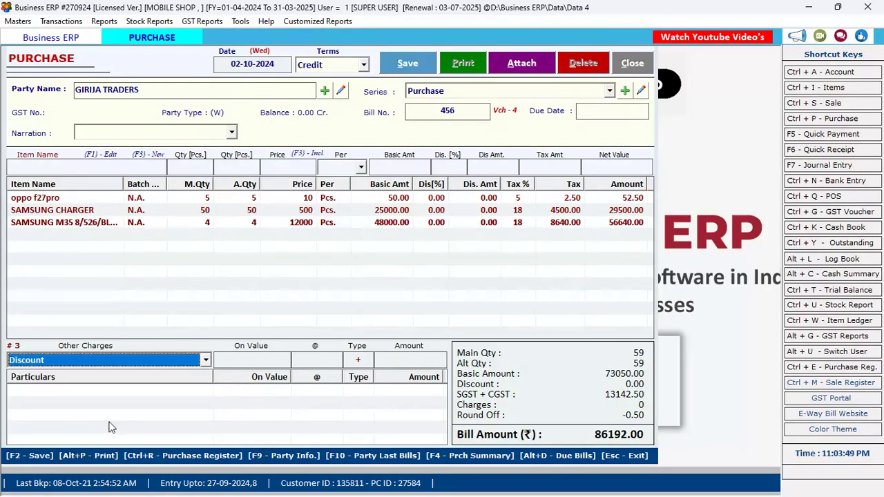
click(247, 361)
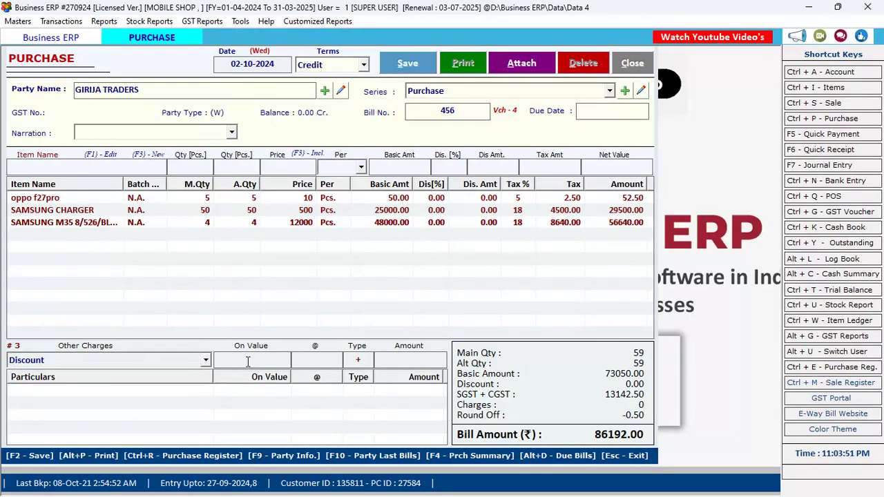
text(100)
key(Return)
key(Return)
key(Return)
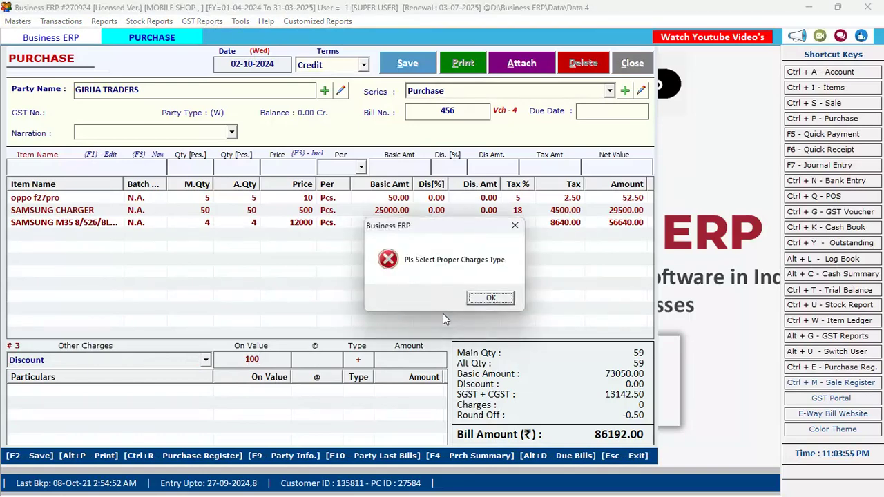
key(Return)
key(Return)
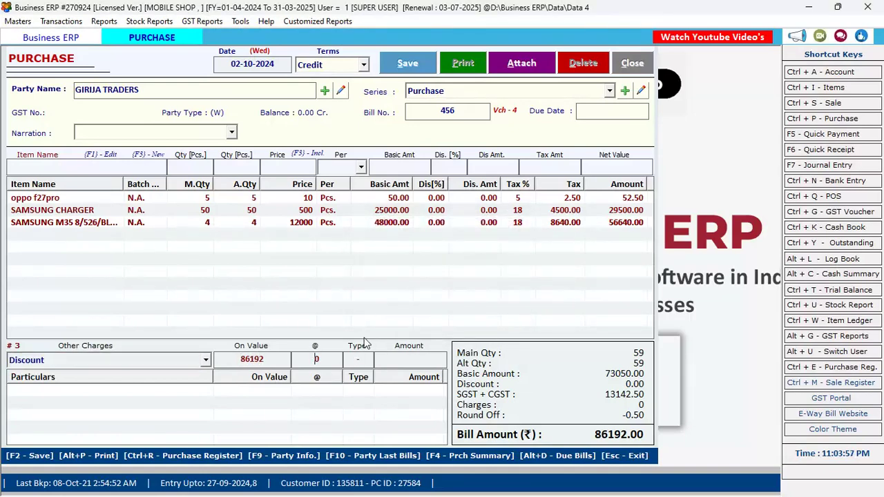
key(Return)
key(Return)
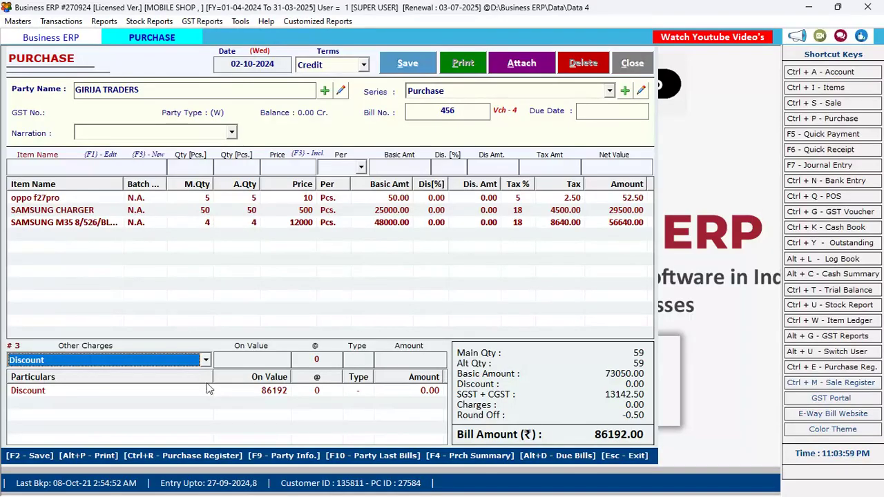
click(273, 392)
key(Delete)
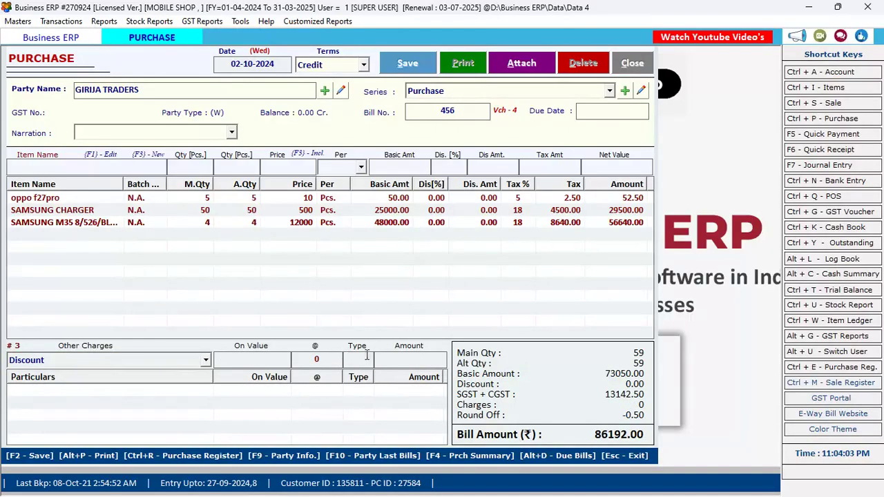
Add a 100 Discount amount to the bill and save the purchase bill.
click(400, 359)
text(100)
key(Return)
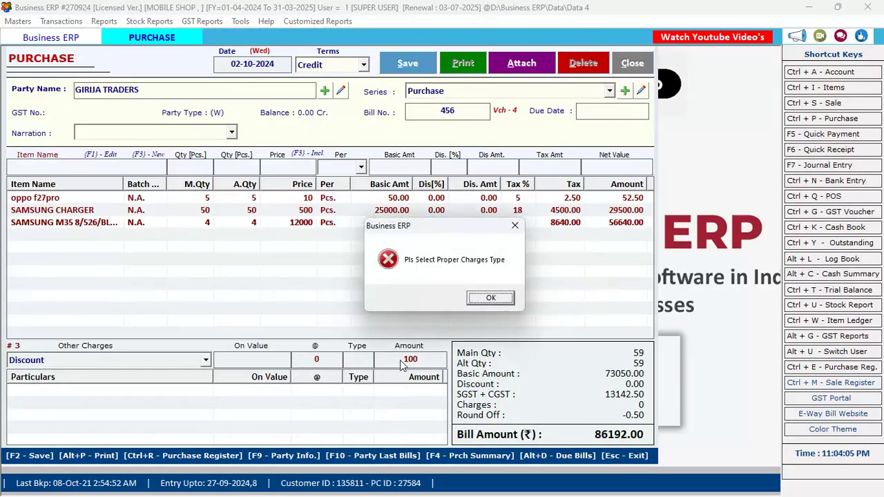
key(Return)
key(Return)
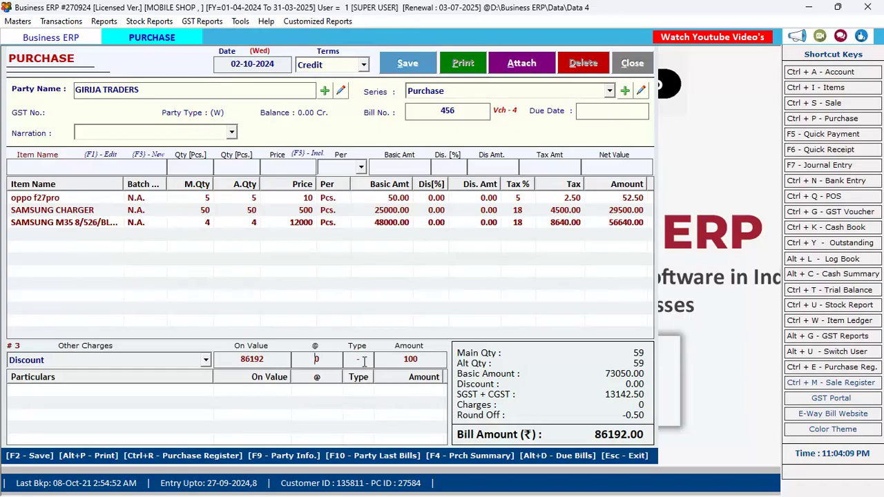
key(Return)
text(100)
key(Return)
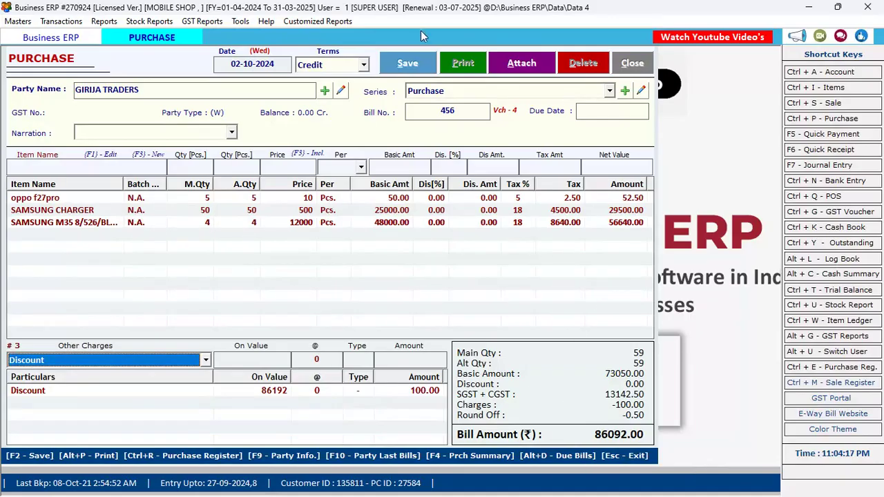
click(414, 62)
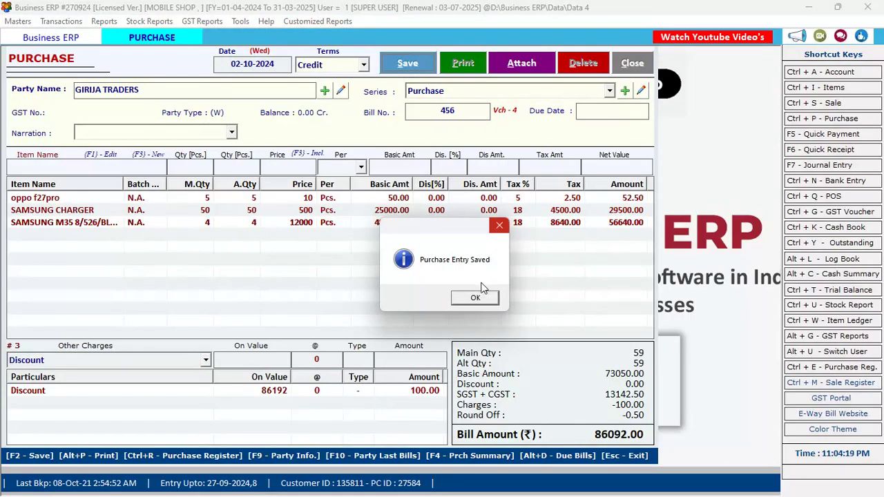
click(477, 297)
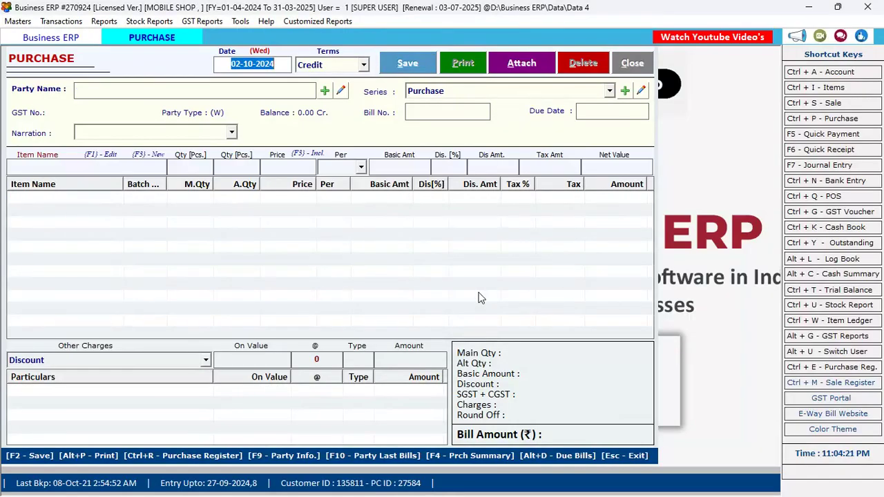
Close the purchase entry and load the Stock Report for the default date range.
key(Escape)
key(alt+r)
key(Right)
key(Right)
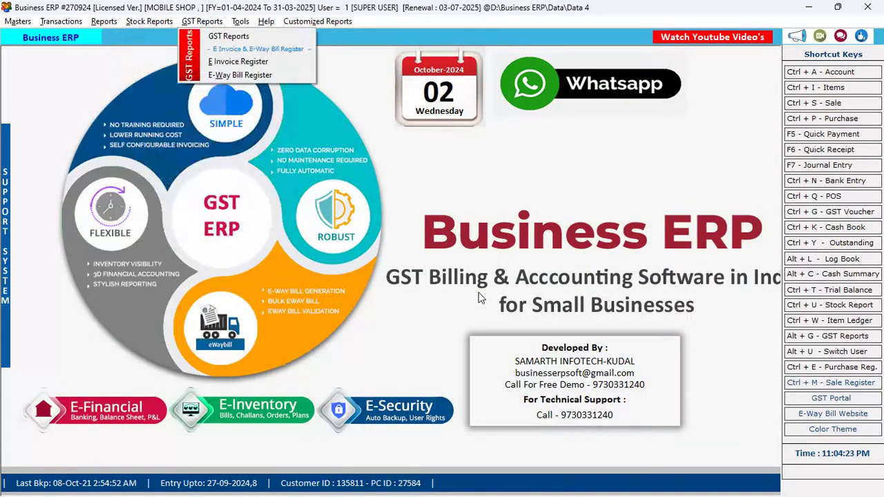
key(Right)
key(Left)
key(Left)
key(Down)
key(Return)
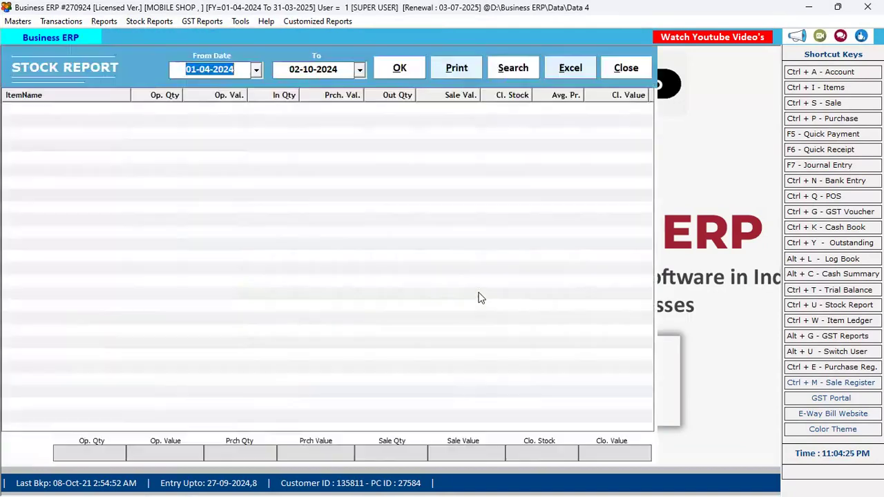
key(Return)
key(Return)
key(Return)
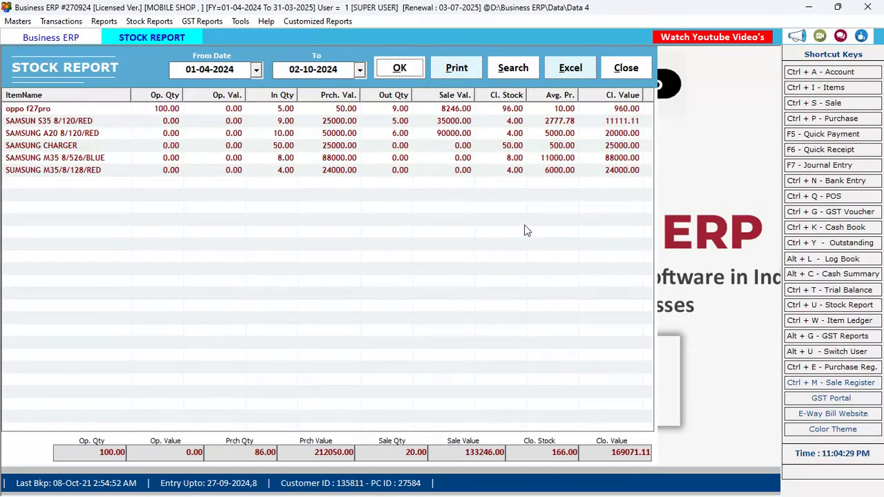
Search the stock report by ItemName, then close the report.
click(511, 69)
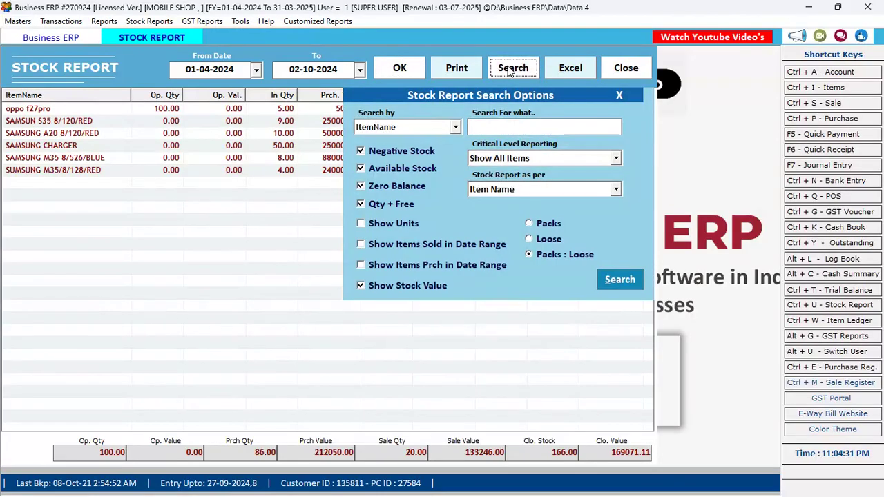
click(426, 131)
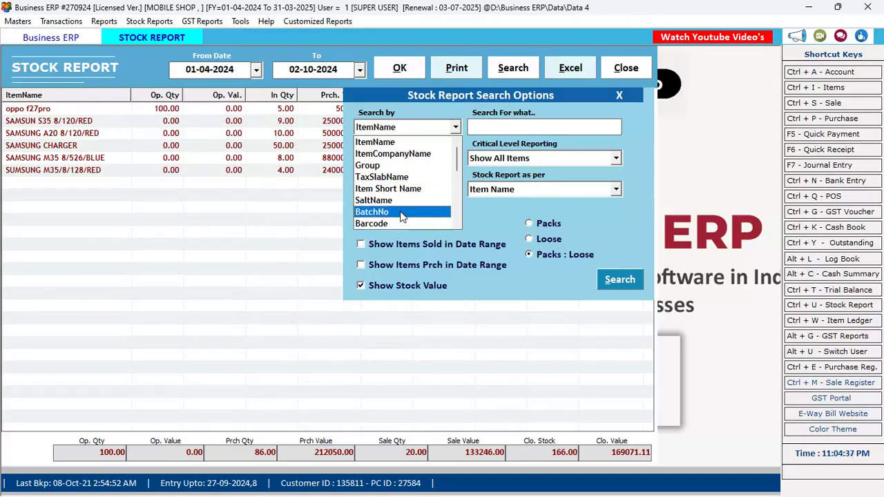
click(412, 122)
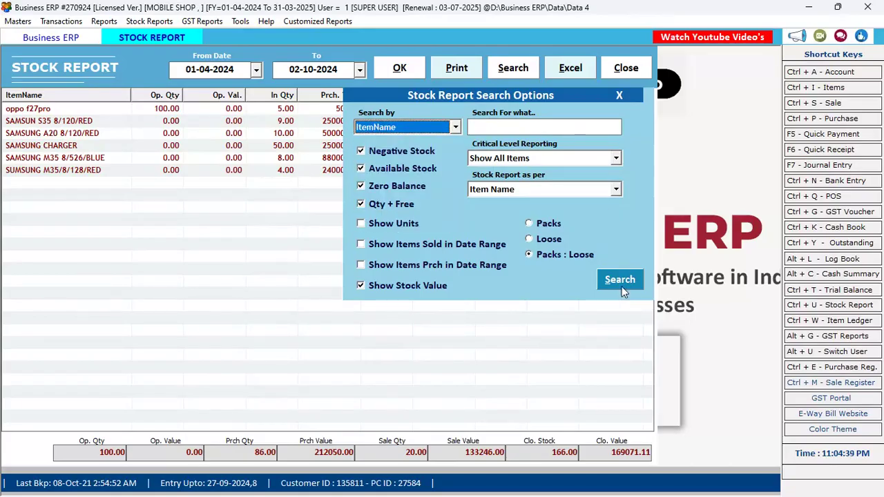
click(619, 281)
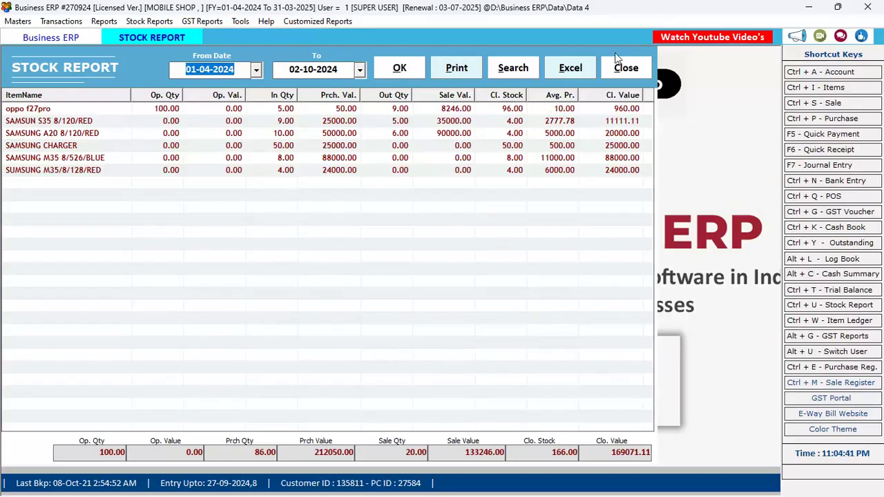
click(618, 67)
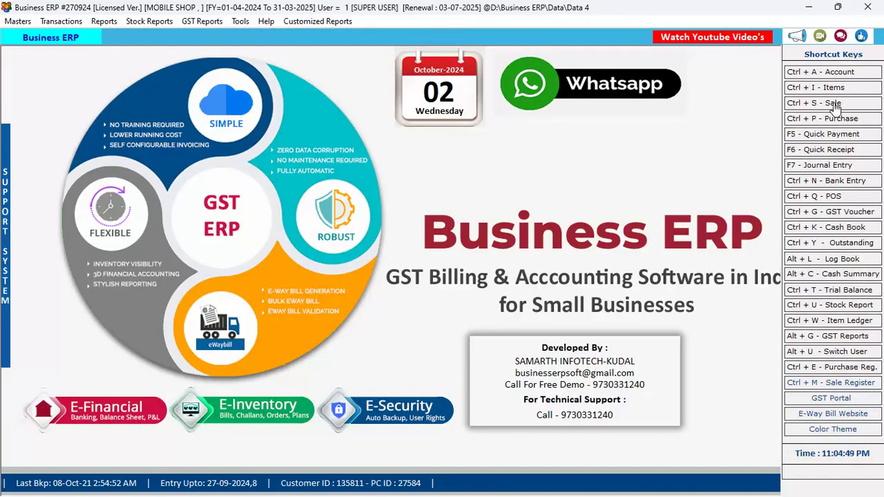
Open the sale bills list and view bill 7, leaving it without changes.
click(835, 104)
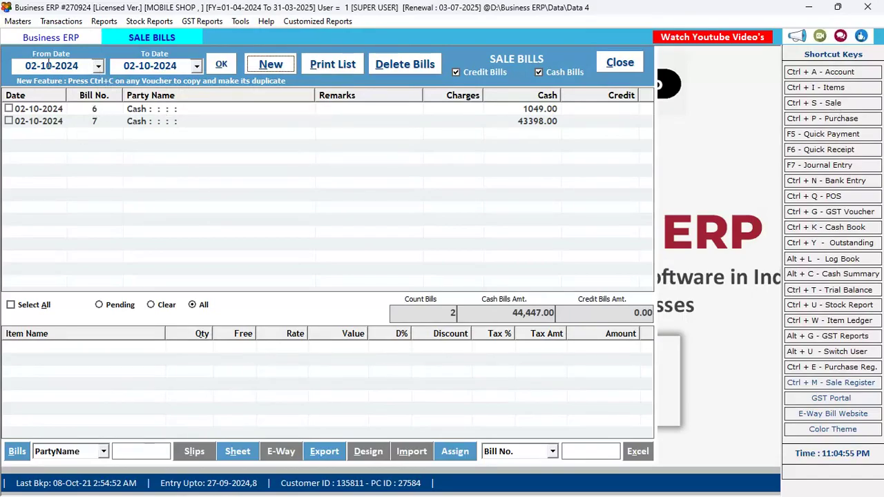
click(164, 119)
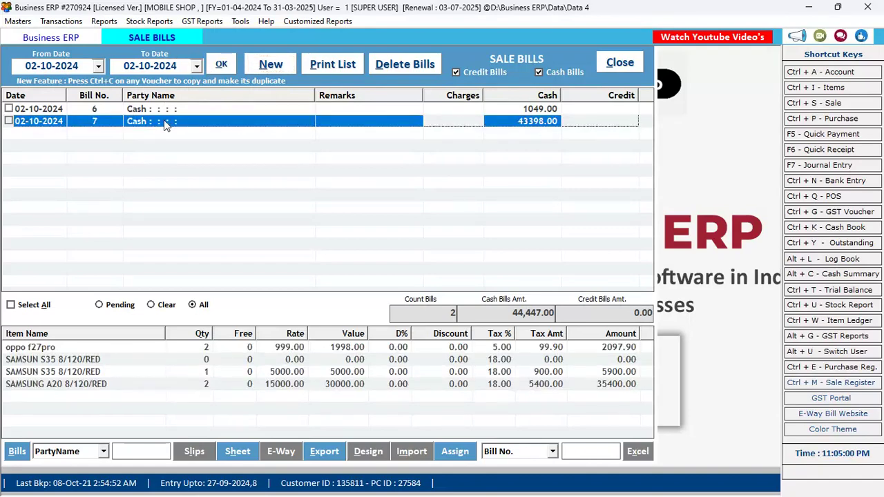
double_click(163, 122)
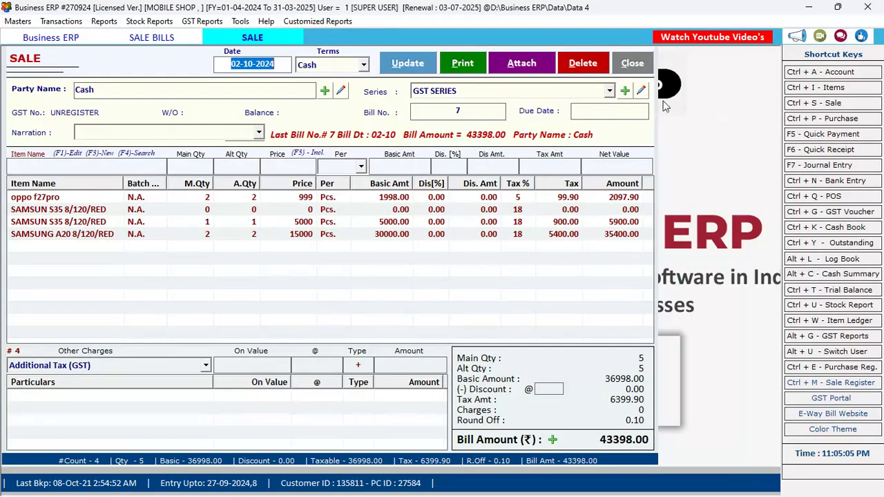
key(Escape)
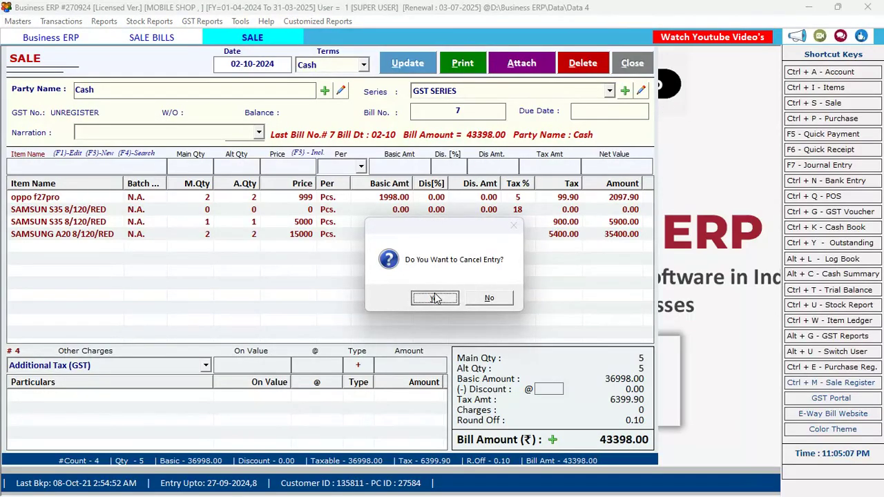
click(435, 297)
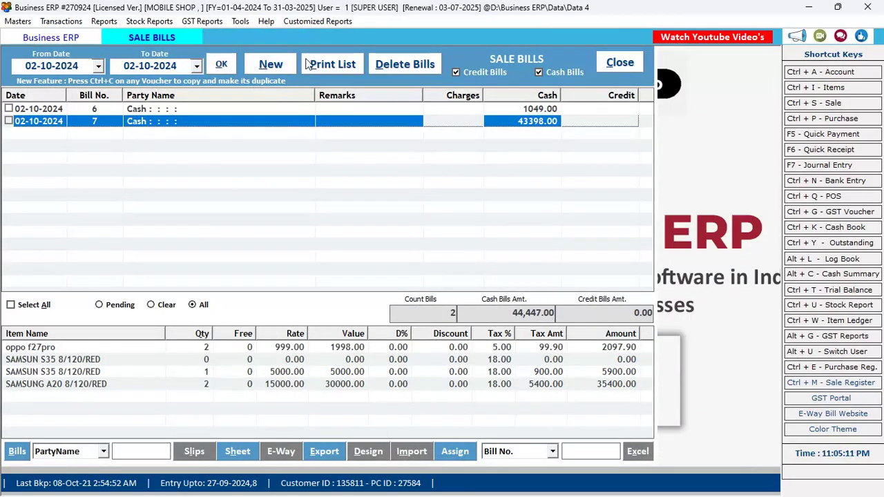
click(257, 67)
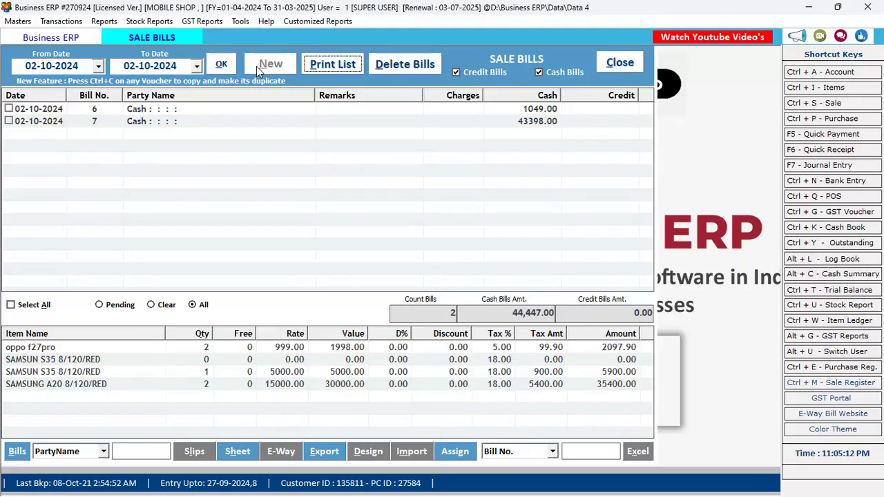
Keep Cash payment terms on the new sale bill and start creating a new party account.
key(Return)
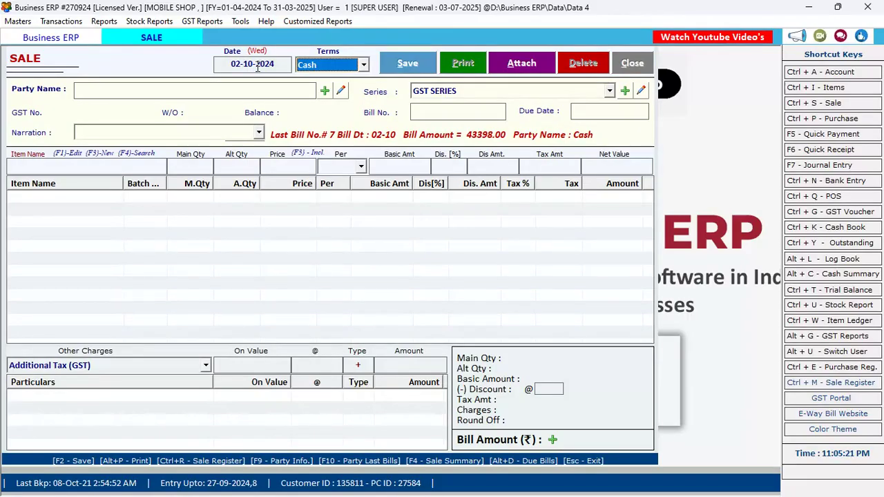
key(Down)
key(Up)
key(Return)
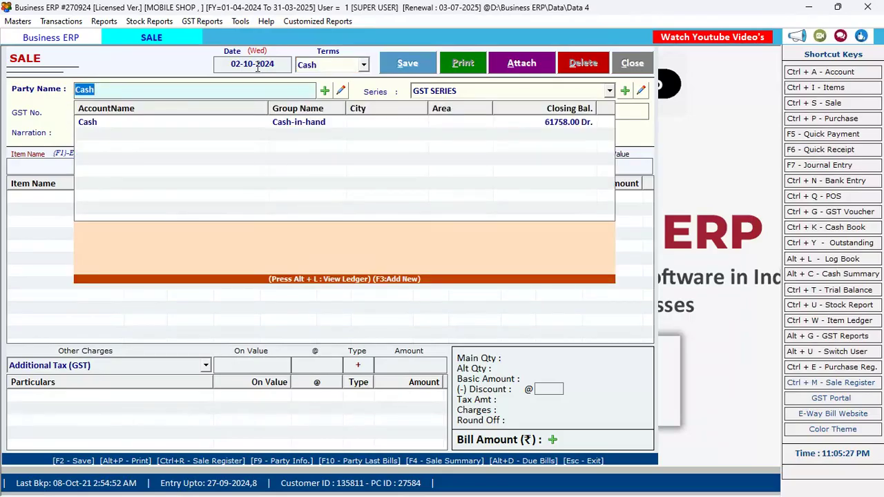
key(Return)
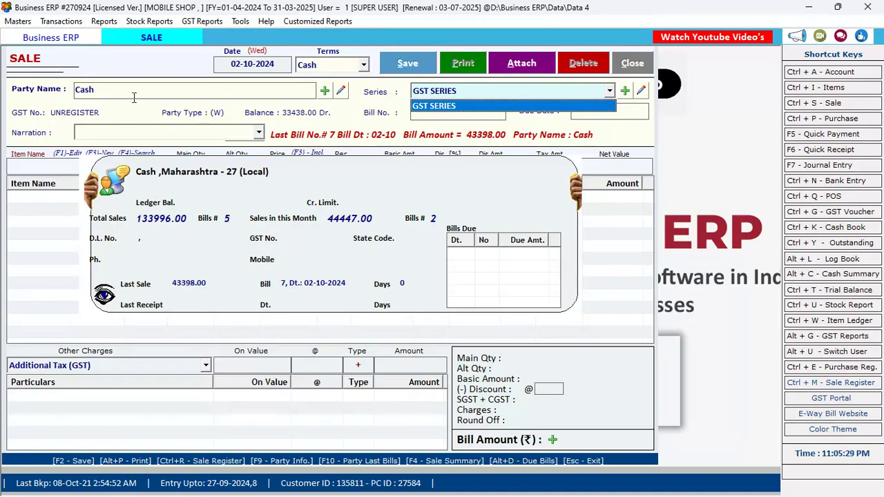
click(184, 87)
click(183, 87)
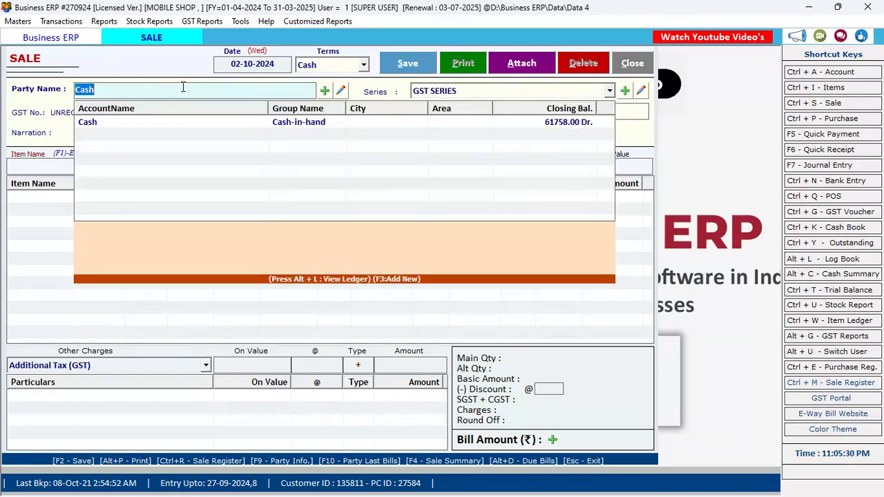
click(325, 92)
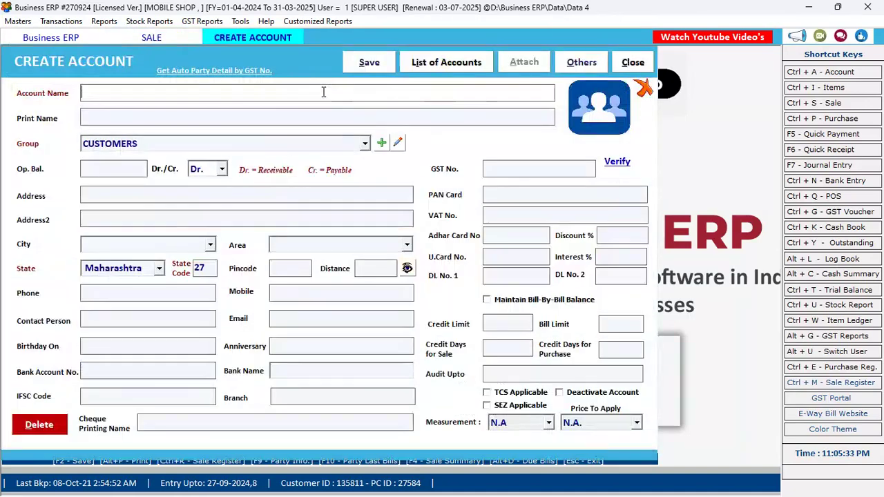
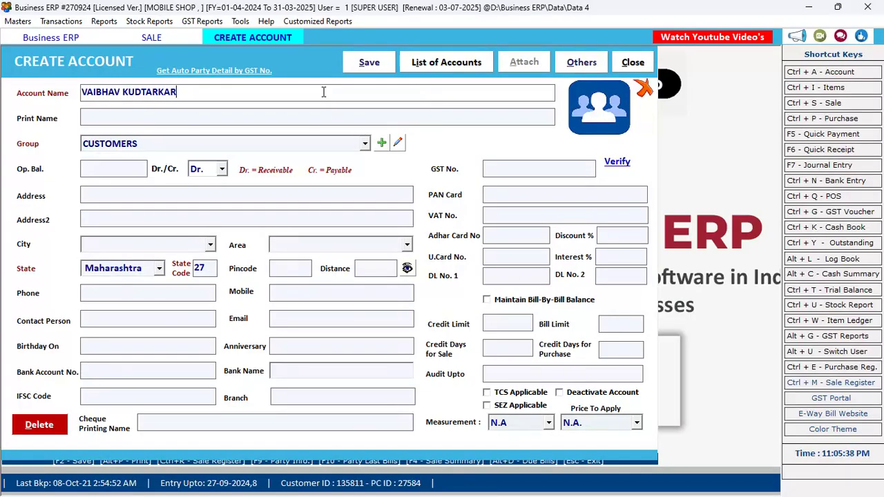
Enter the customer's name, keep group CUSTOMERS, and fill in the address and mobile number.
key(Return)
key(Return)
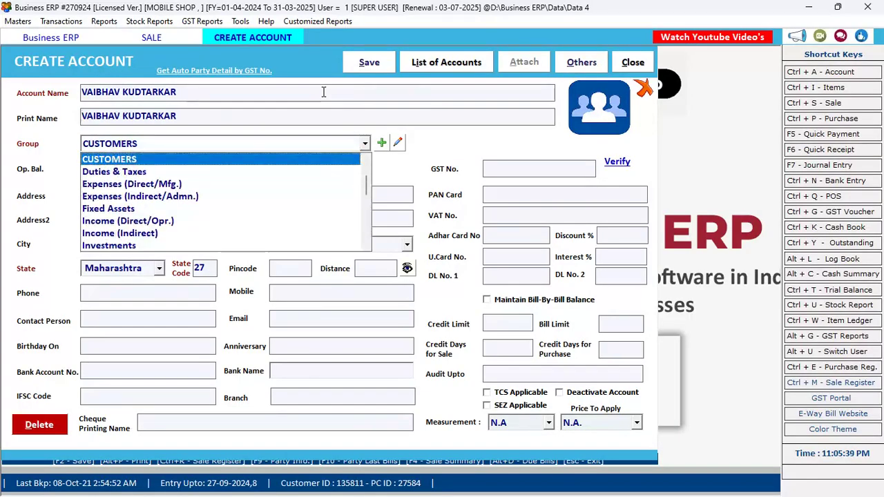
key(Return)
key(Return)
key(Return)
key(Return)
key(Return)
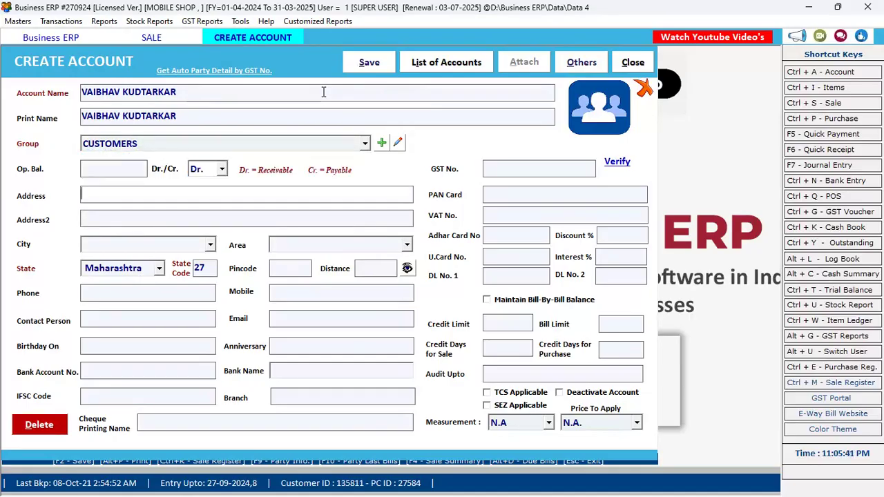
click(214, 197)
text(KUDAL)
key(Return)
key(Return)
key(Return)
key(Return)
key(Return)
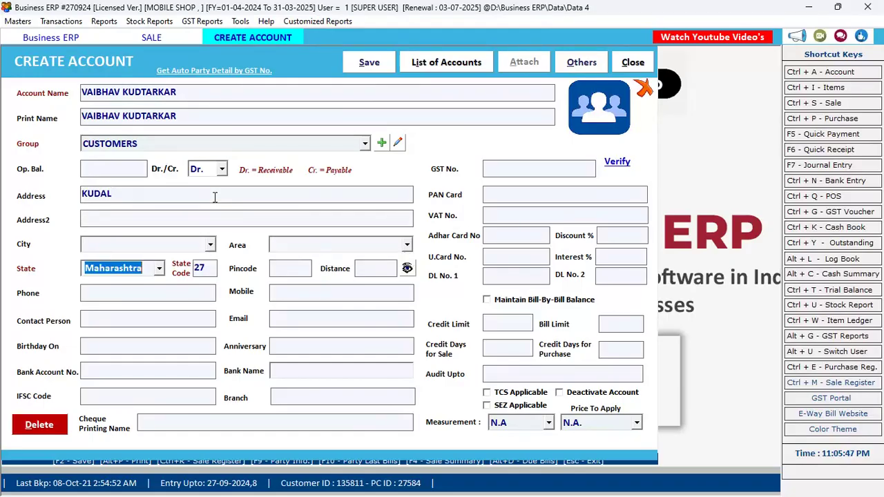
key(Return)
key(Return)
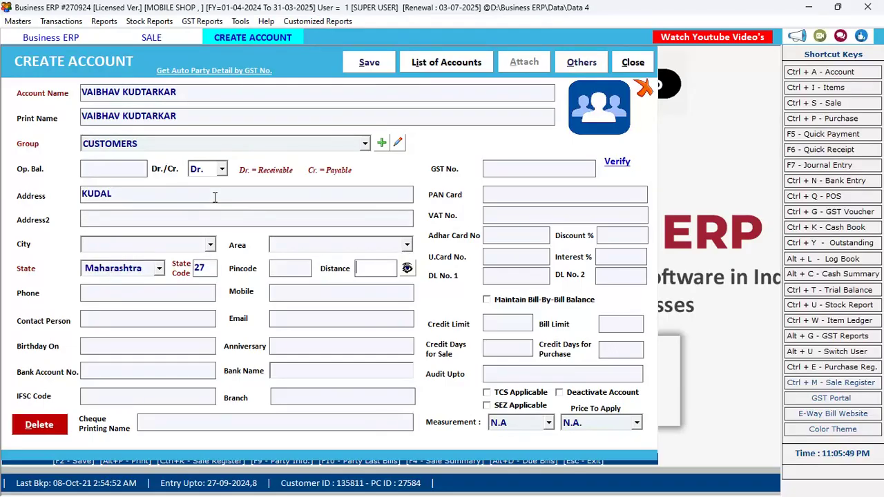
key(Return)
key(Return)
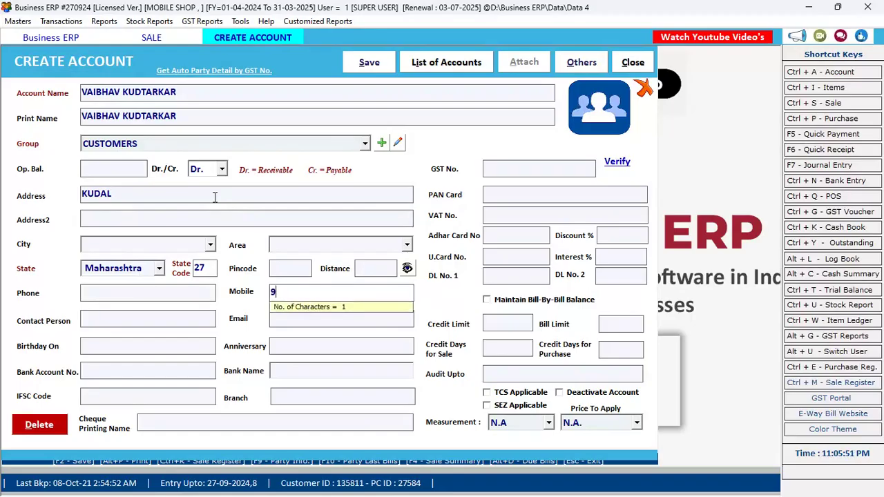
key(Return)
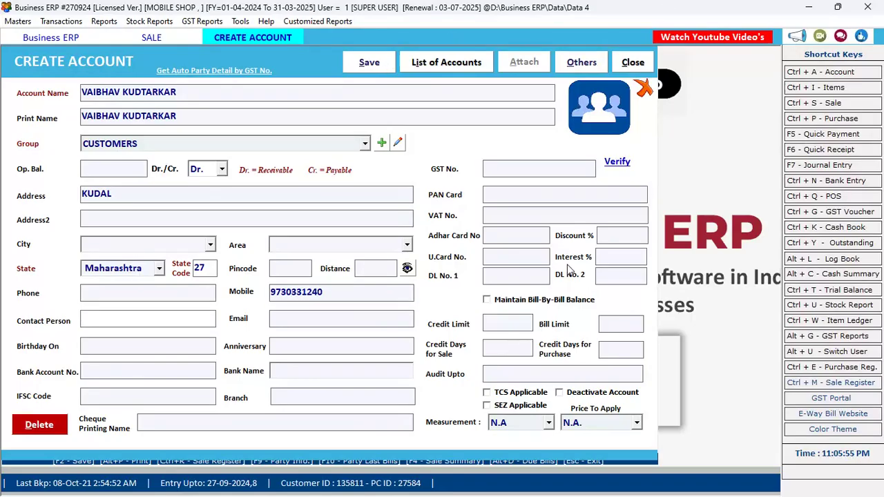
click(525, 171)
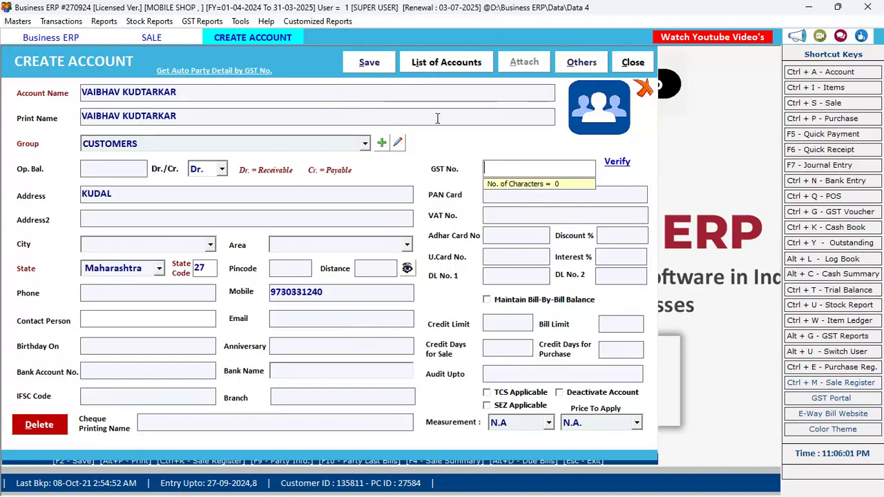
Save the customer account and make it the party on sale bill 8.
click(373, 71)
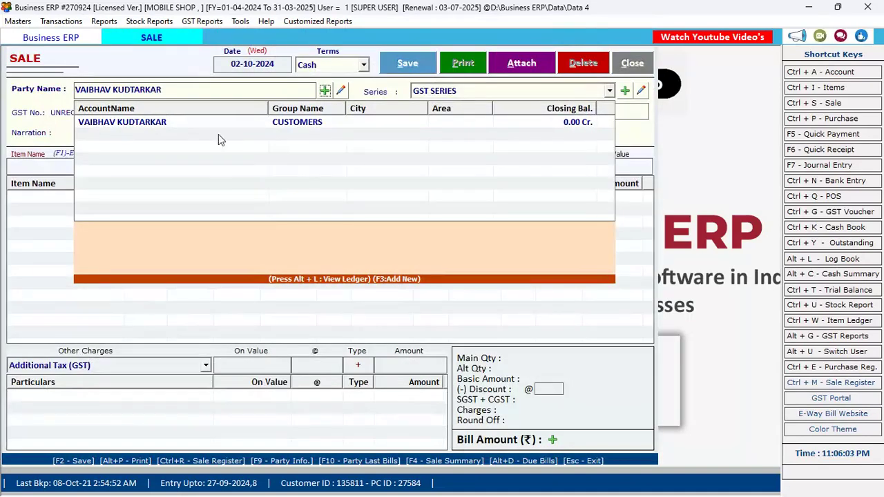
key(Return)
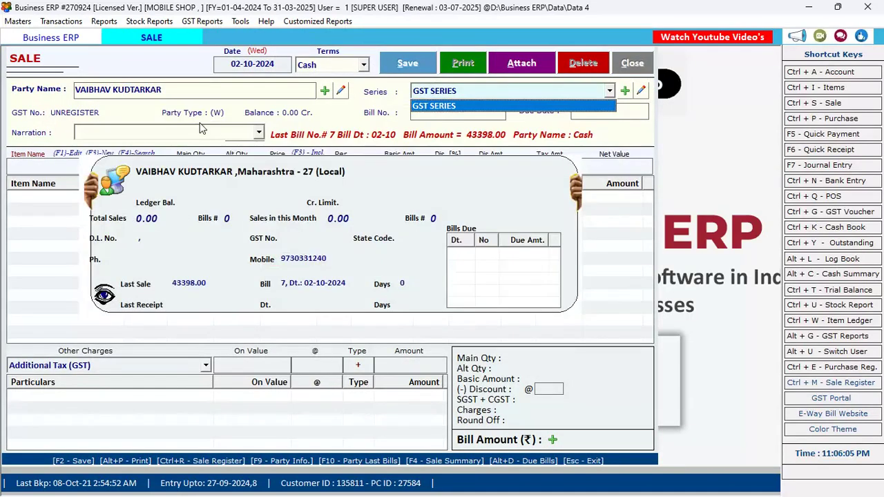
key(Return)
key(Return)
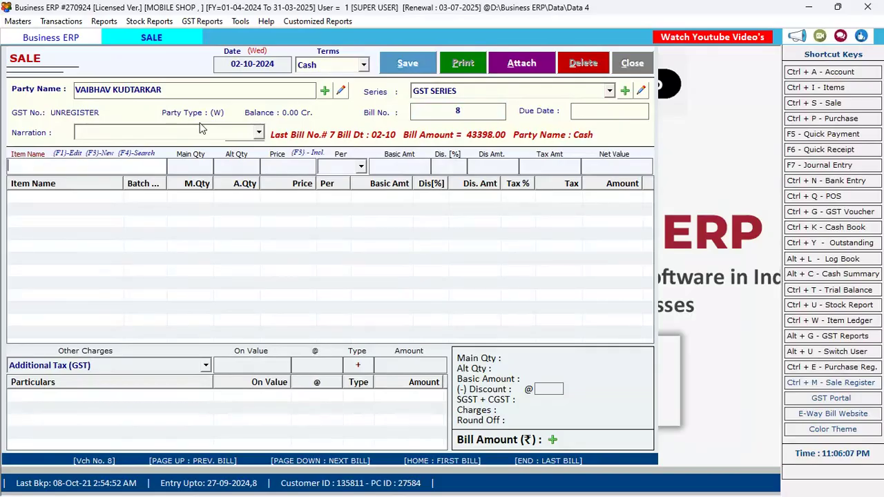
click(53, 164)
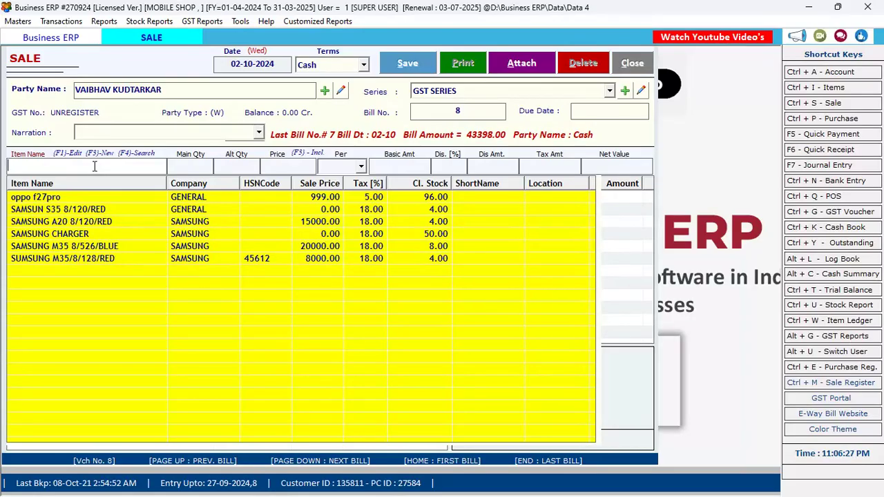
Add one SAMSUNG M35/8/128/RED at 8000 with its first available serial number attached.
key(Return)
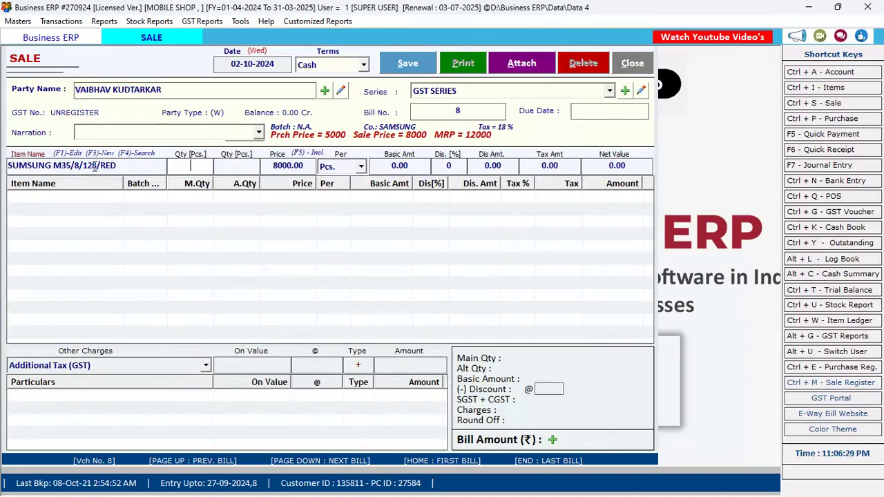
text(1)
key(Return)
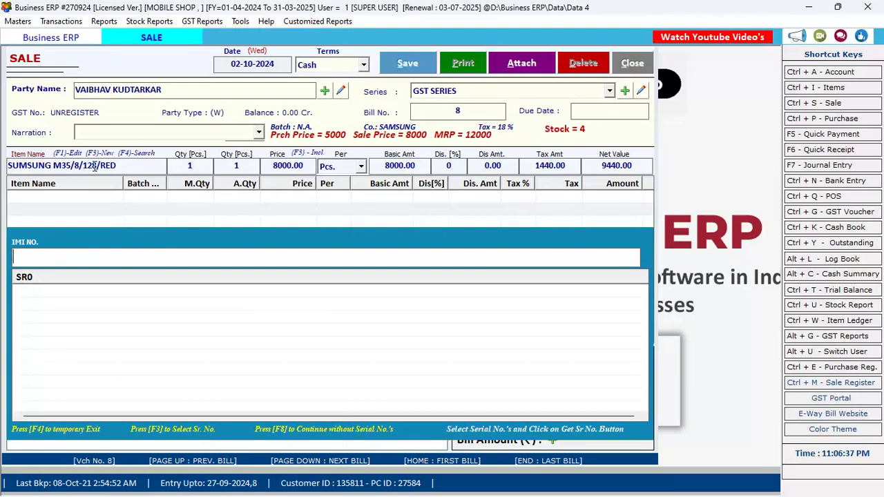
key(F3)
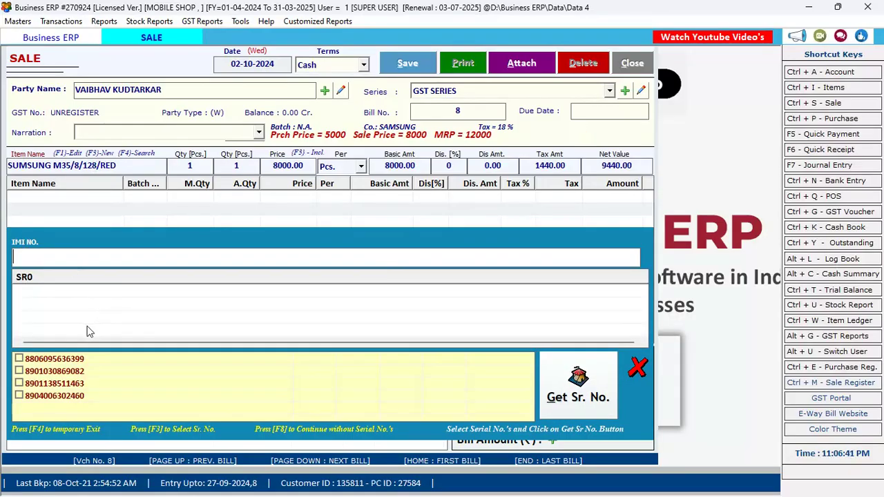
click(20, 359)
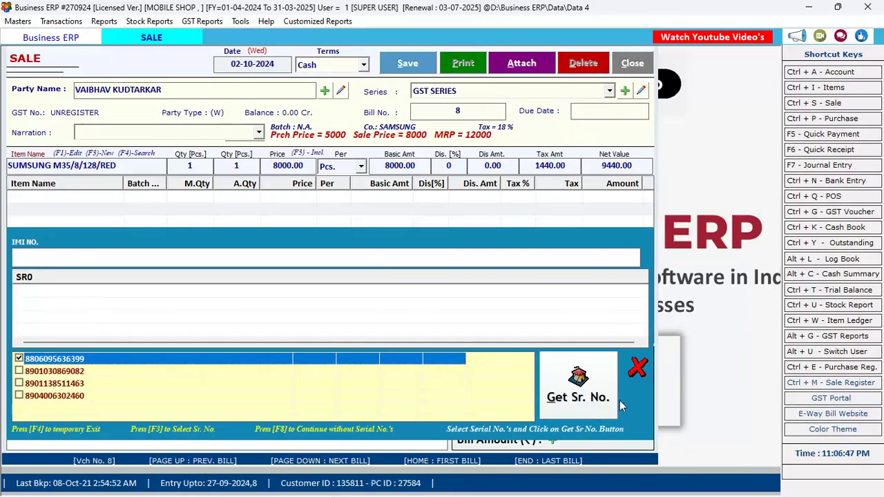
click(573, 390)
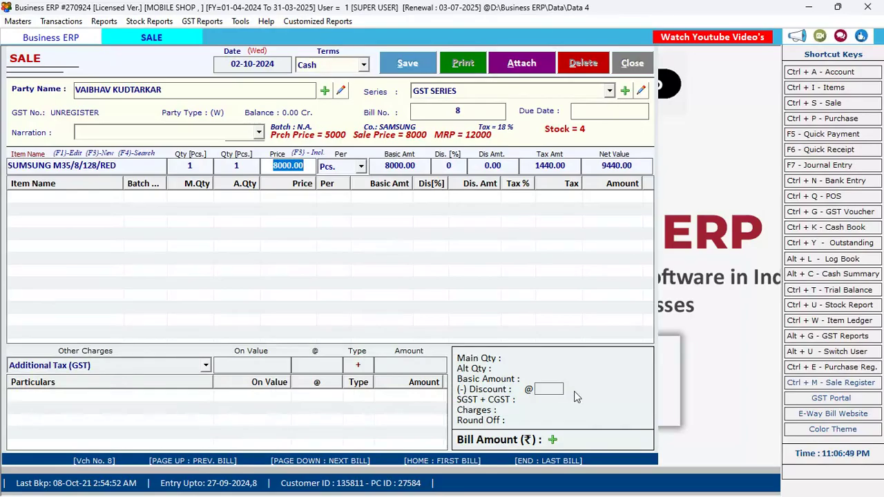
key(Return)
key(Return)
key(Return)
key(Return)
key(Return)
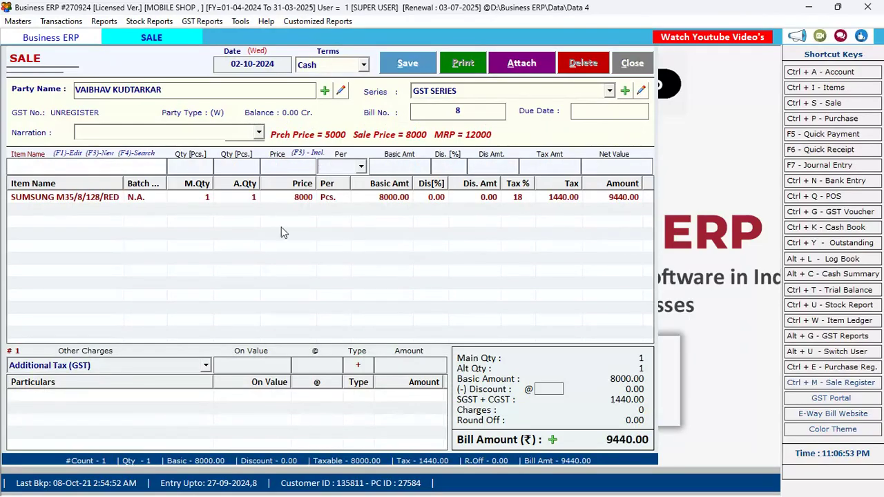
Add a Discount charge at 2%, deducting 188.80 from the 9440 bill.
click(189, 363)
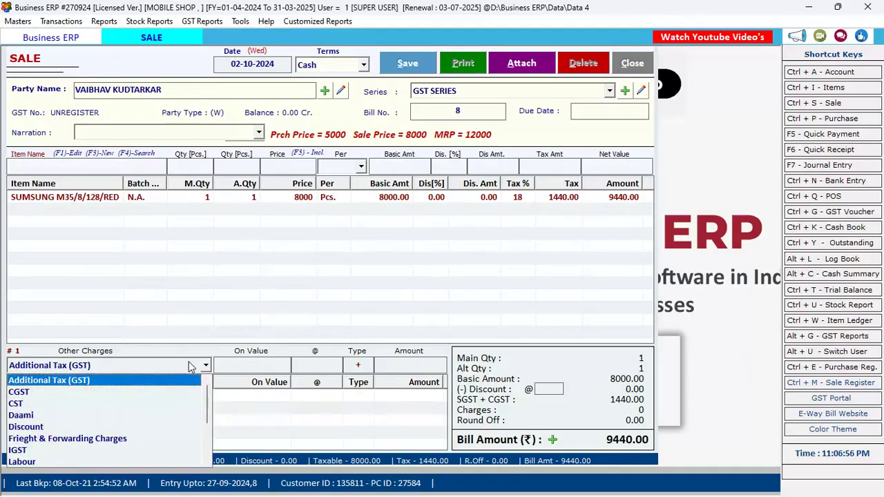
click(120, 427)
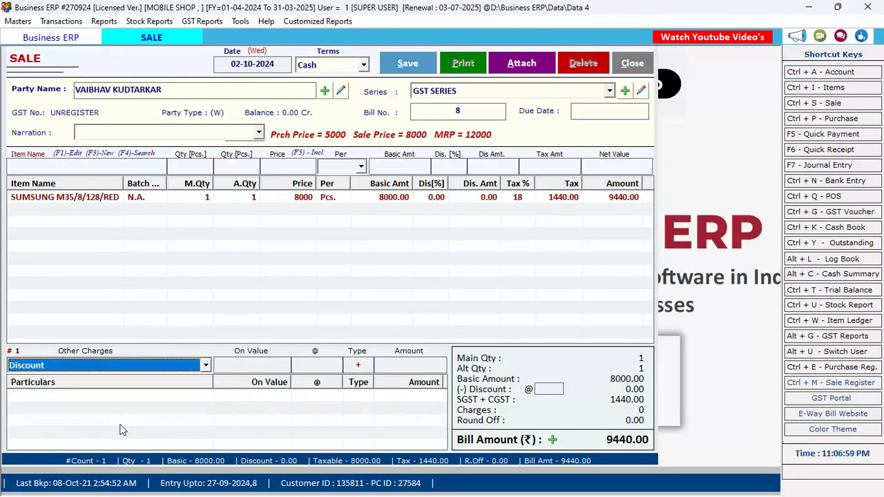
key(Return)
key(Return)
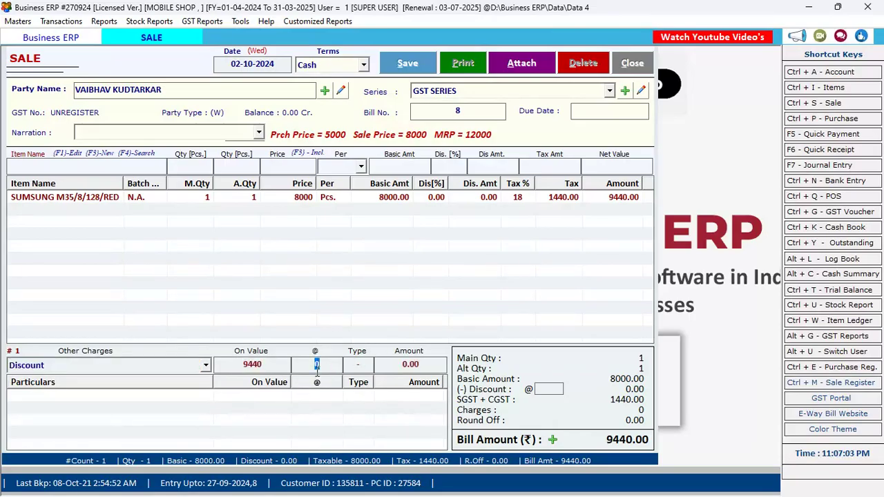
text(2)
key(Return)
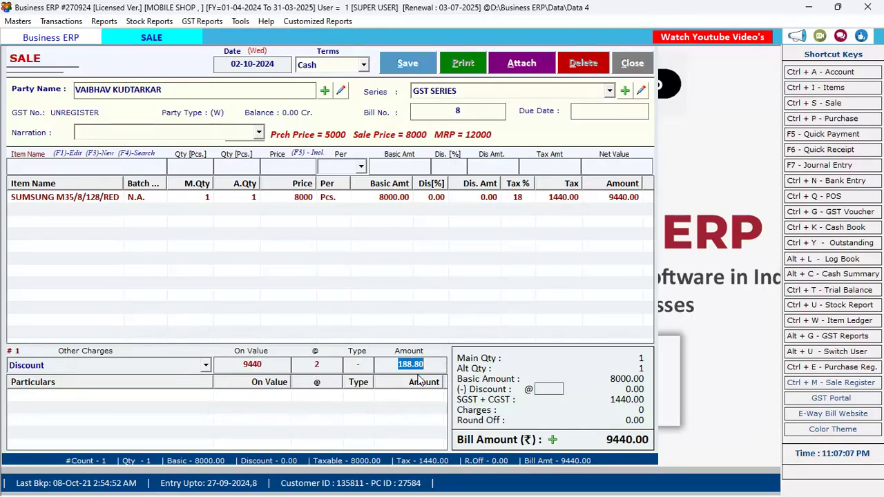
key(Return)
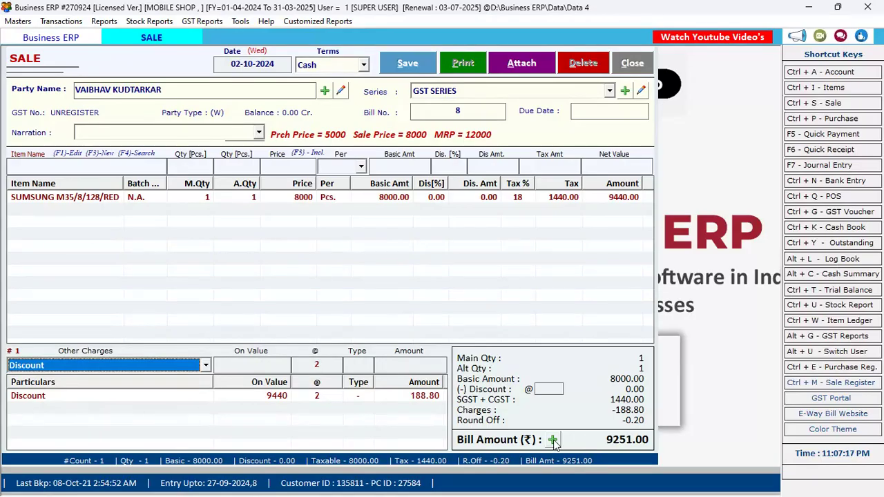
Create a new payment account named 'UPI PAYMENT' from the bill's payment options.
click(553, 440)
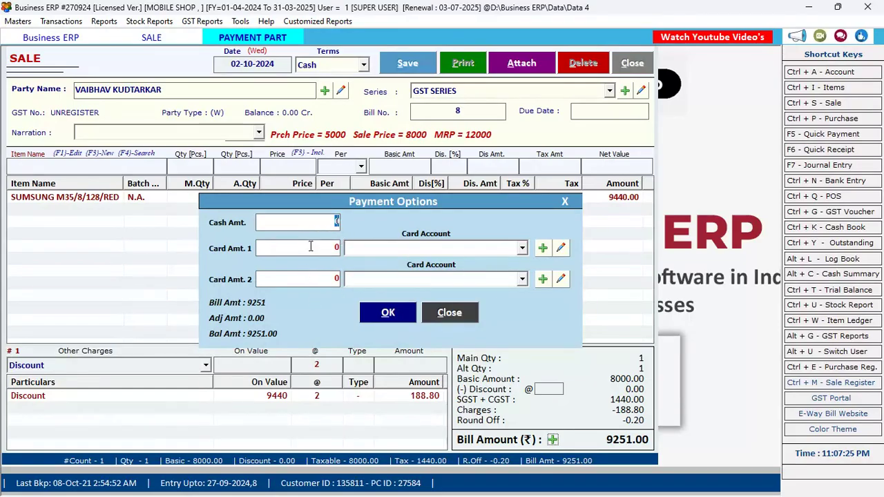
click(543, 252)
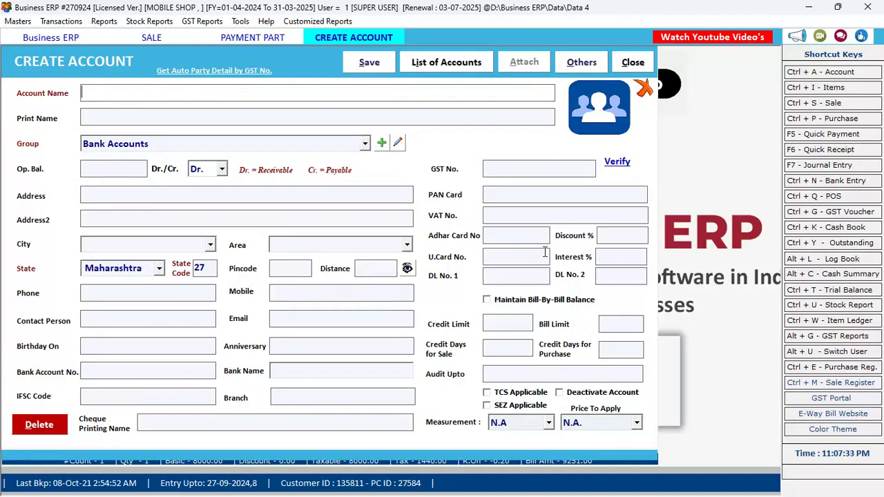
text(UPI PAYM)
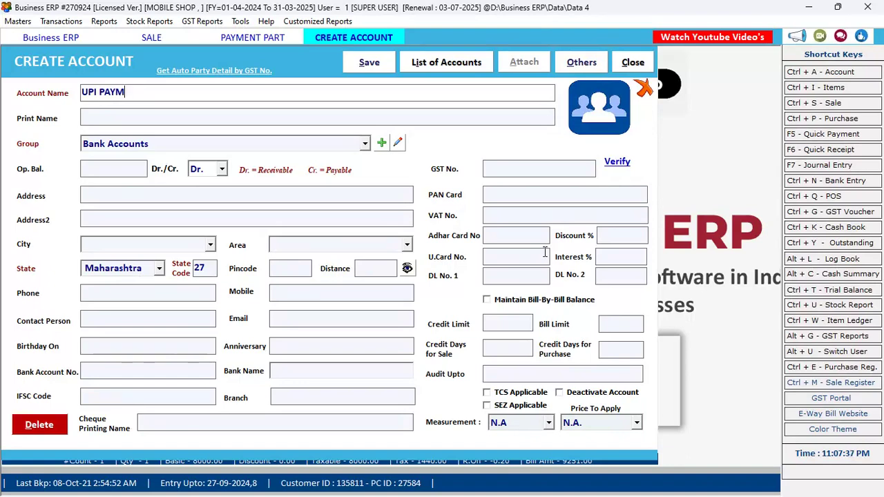
text(ENT)
key(Return)
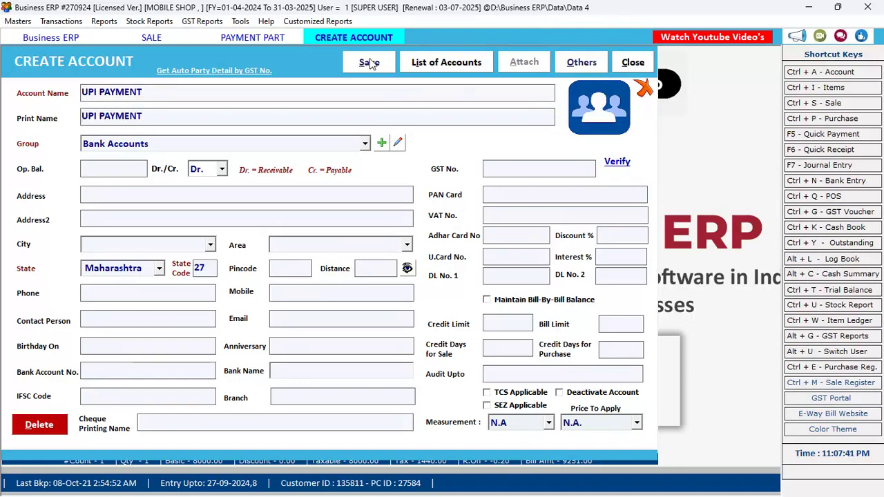
click(369, 63)
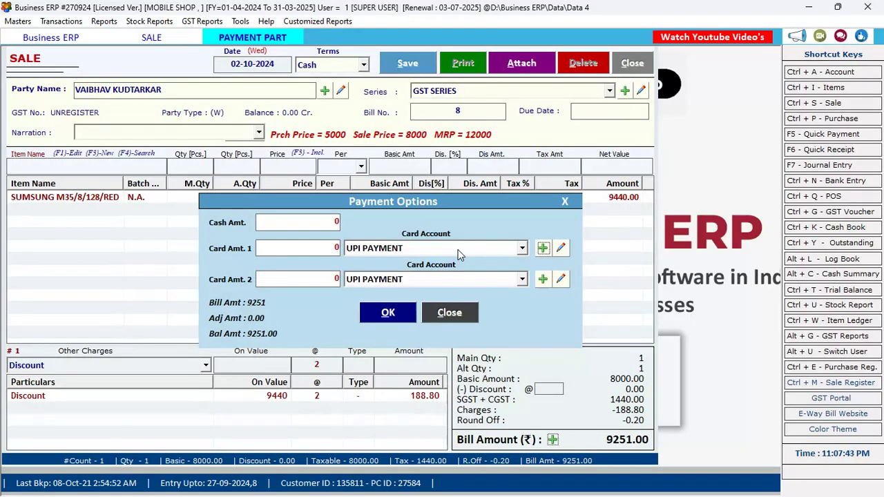
Set UPI PAYMENT as Card Account 1 with amount 9251 and confirm the payment.
click(458, 250)
click(458, 250)
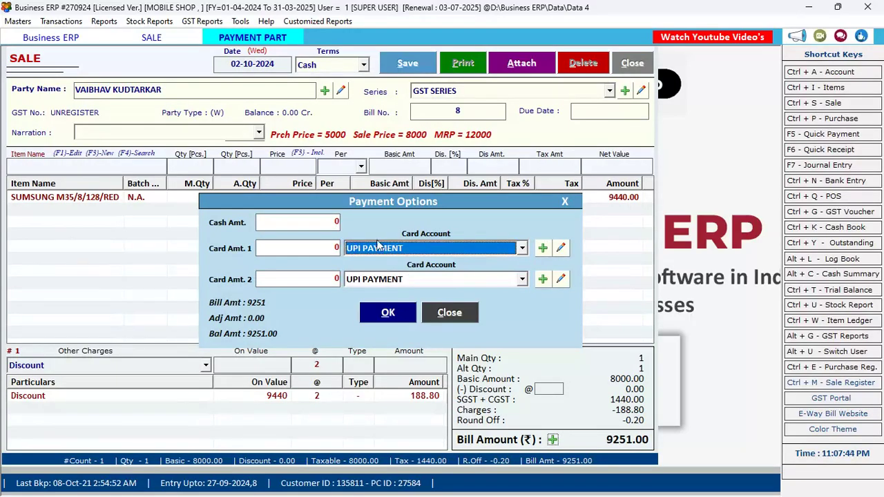
click(295, 224)
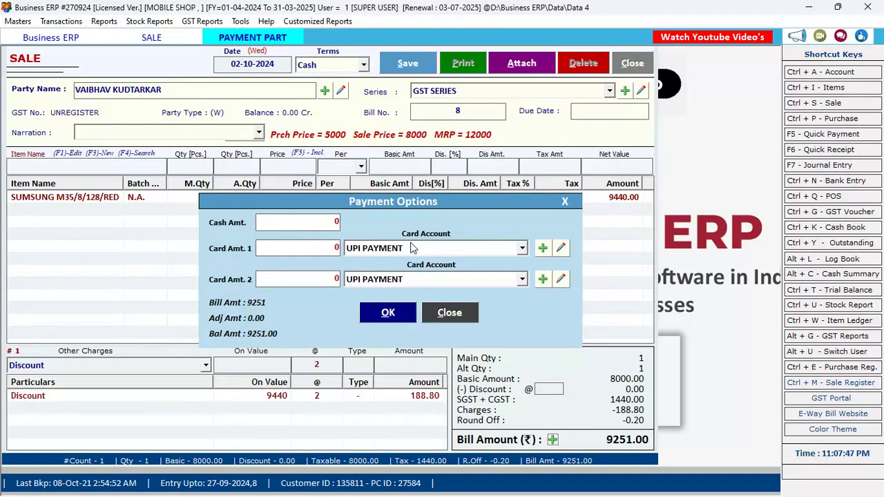
click(302, 253)
text(9251)
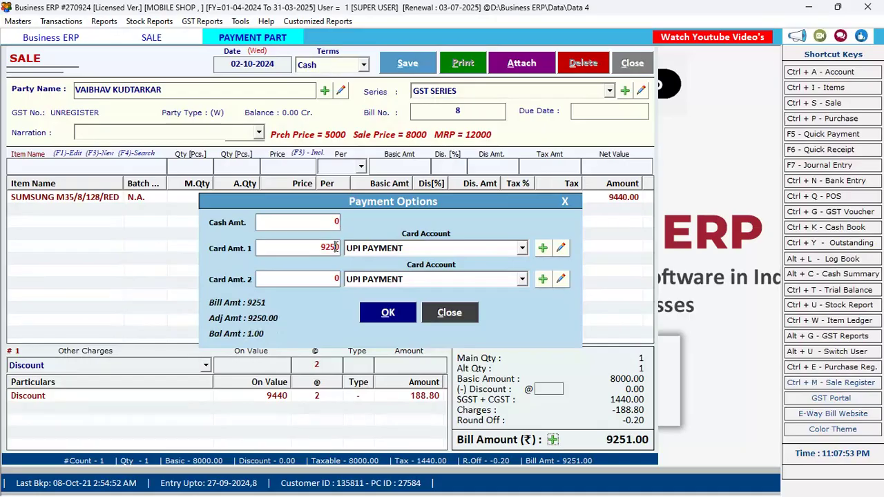
click(415, 316)
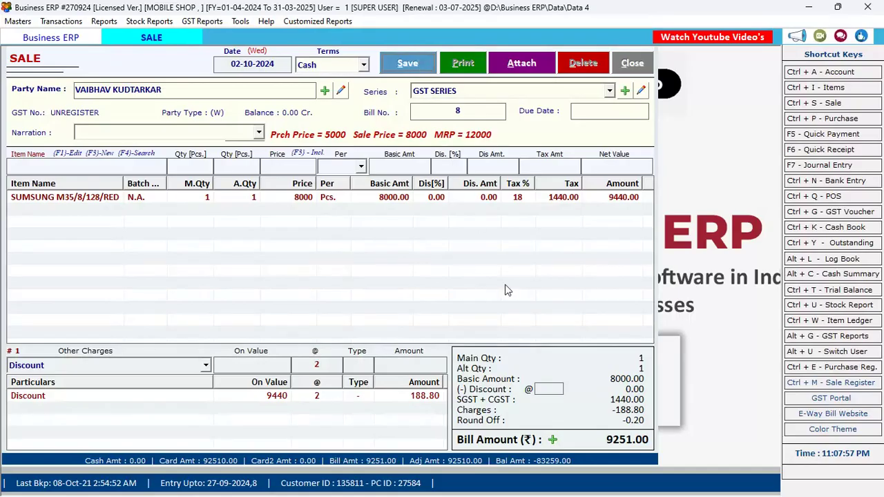
Acknowledge the saved sale, agree to print, and preview the invoice in GST_HALF_LOGO format.
click(472, 296)
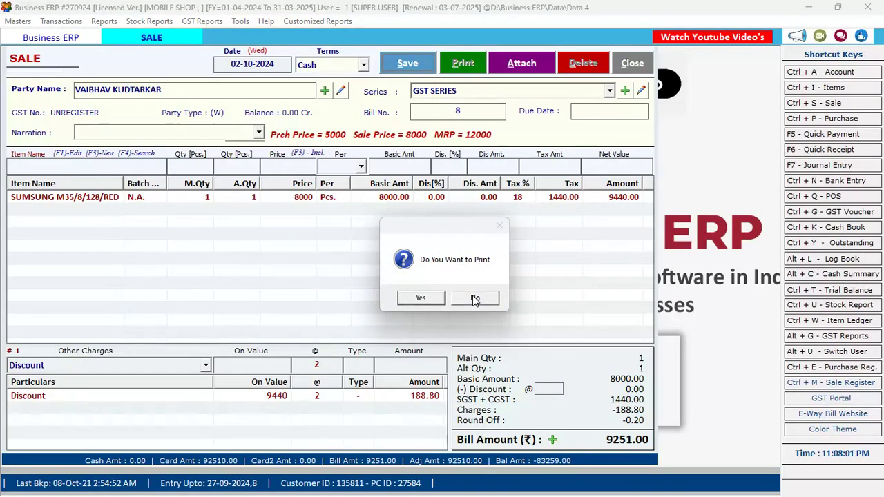
click(421, 298)
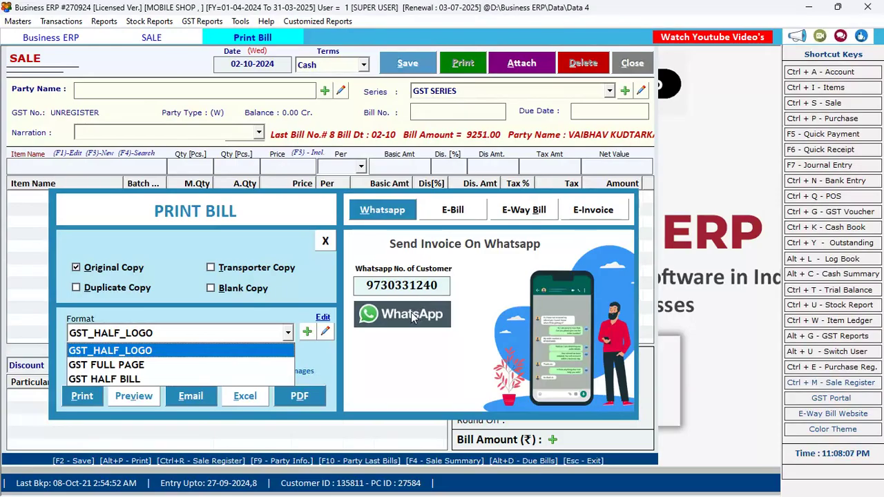
click(155, 352)
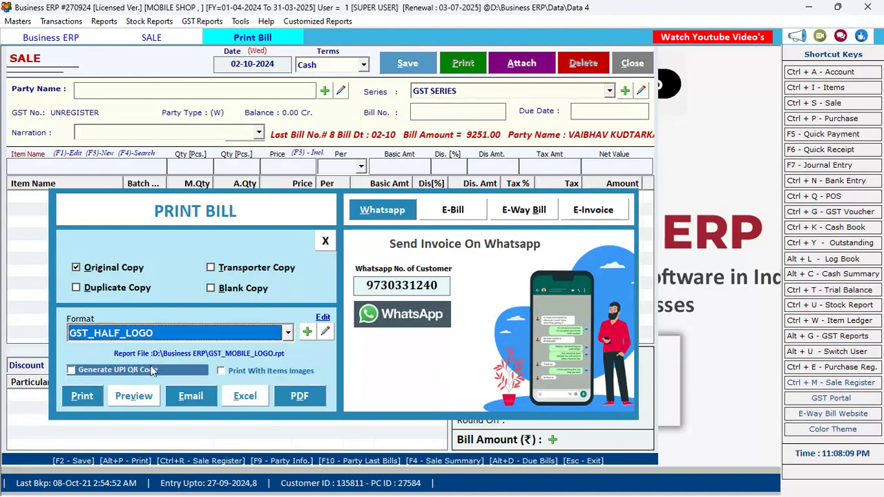
click(135, 395)
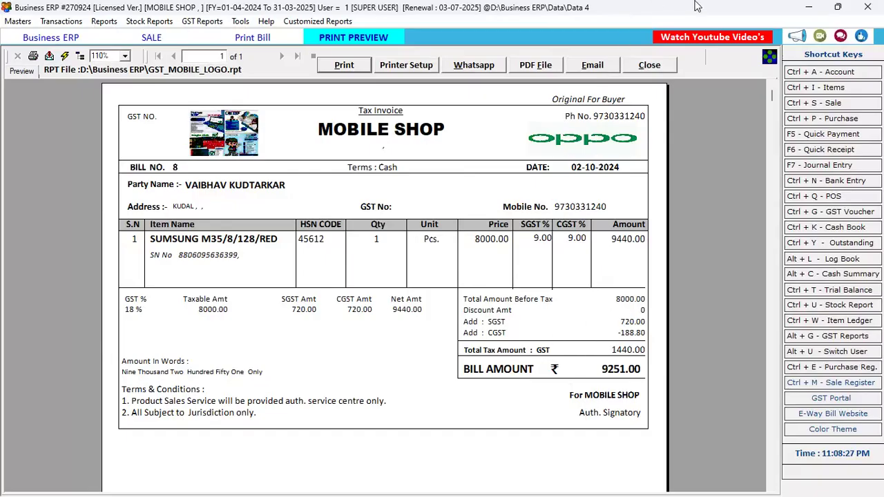
Replace the half-page invoice preview with a preview in the GST FULL PAGE format.
click(653, 65)
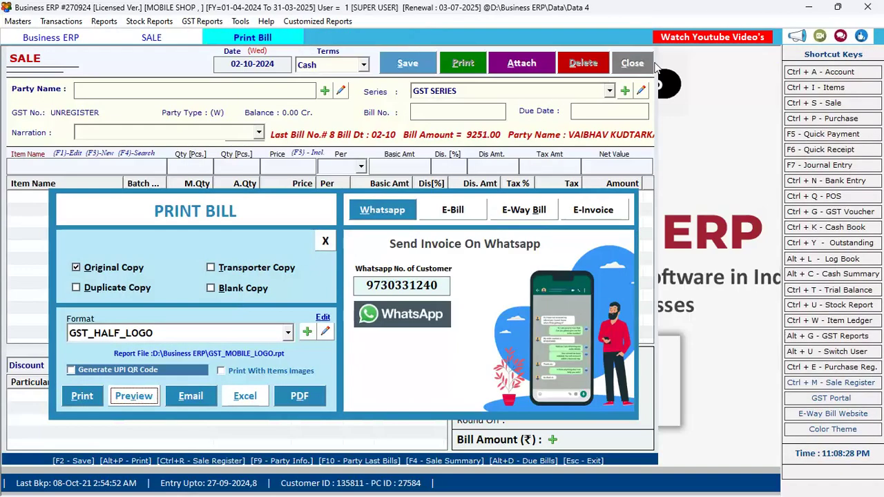
click(256, 333)
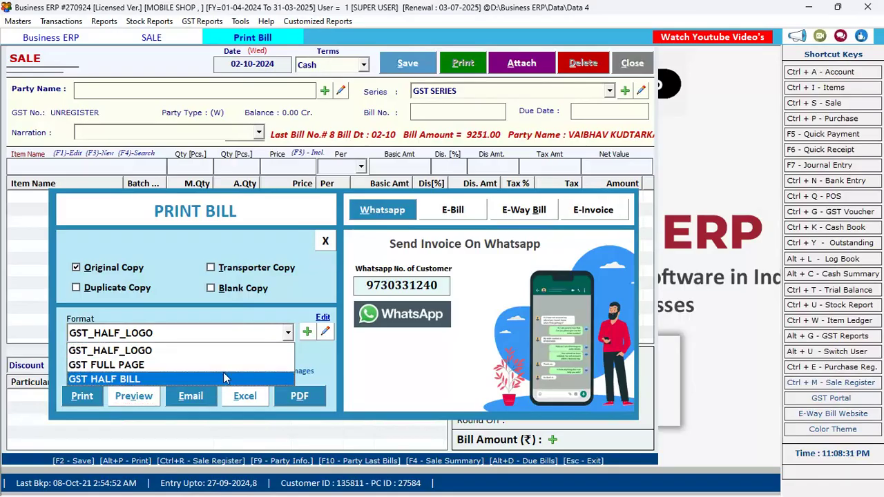
click(222, 366)
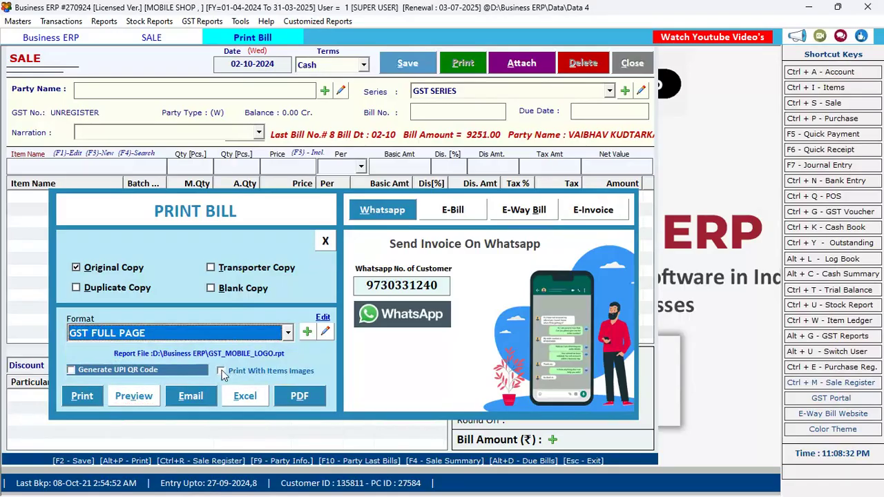
click(137, 396)
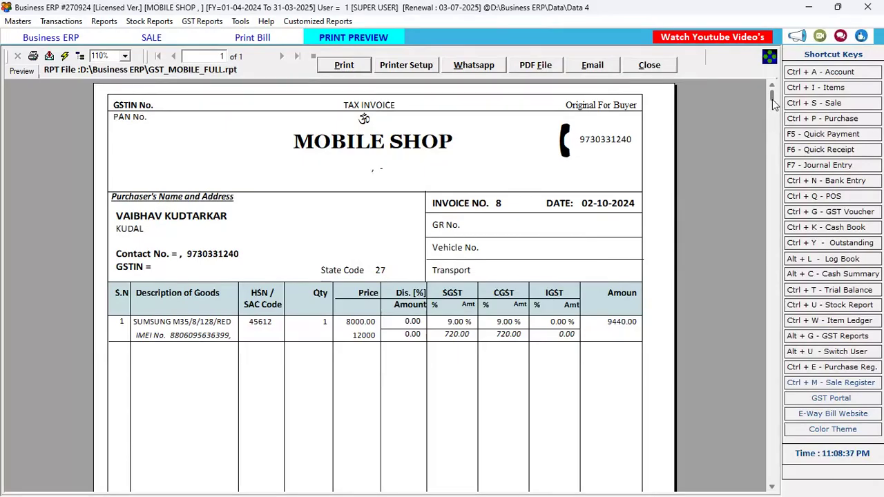
Look over the full-page invoice preview, then close it and the print bill options.
mouse_move(773, 103)
mouse_down()
mouse_move(792, 411)
mouse_move(820, 495)
mouse_move(787, 96)
mouse_up()
drag(784, 56, 798, 1)
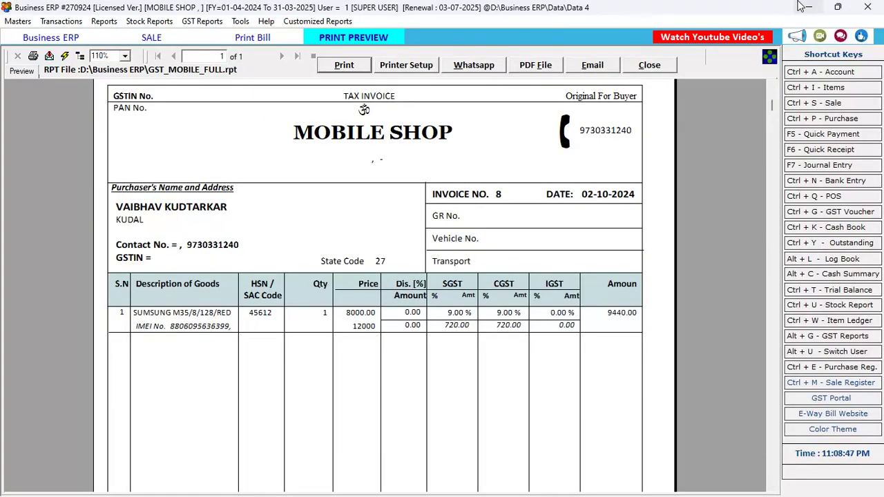
click(661, 66)
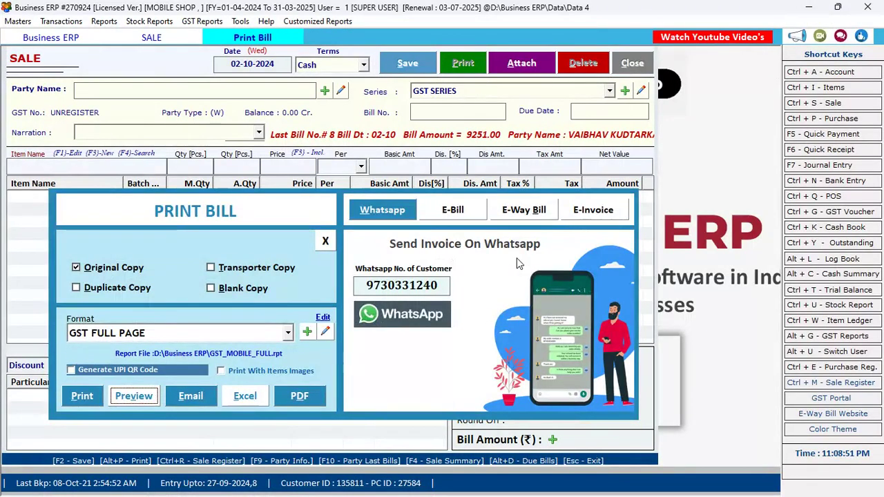
key(Escape)
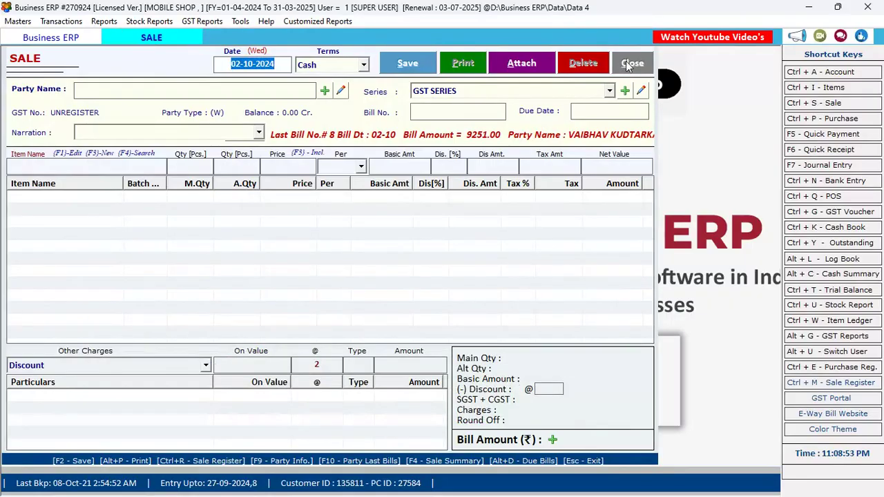
Close the blank SALE form and browse the Transactions, Reports, Stock Reports, Tools and Help menus.
click(627, 63)
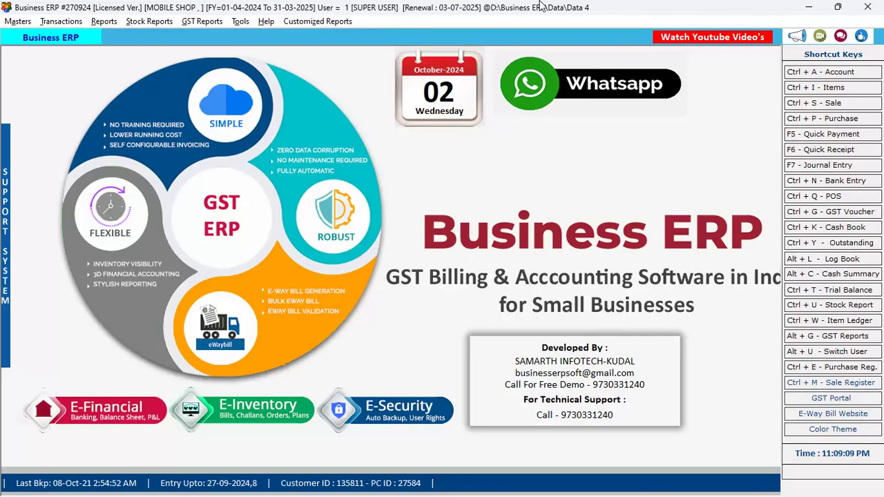
key(alt+r)
key(Left)
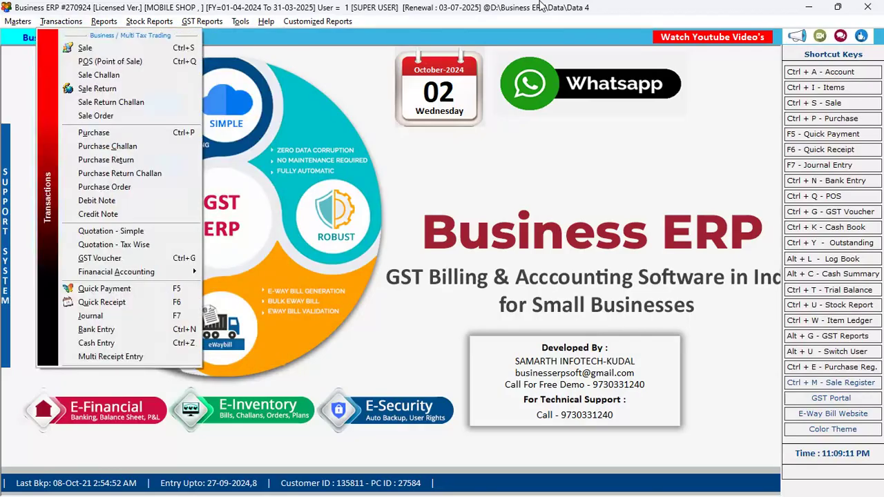
key(Down)
key(Down)
key(Down)
key(Down)
key(Down)
key(Down)
key(Down)
key(Down)
key(Down)
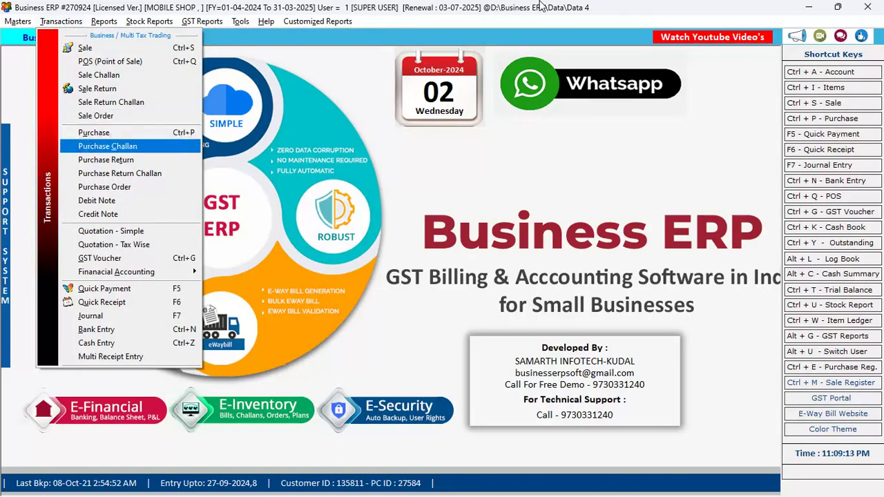
key(Right)
key(Down)
key(Down)
key(Down)
key(Down)
key(Down)
key(Down)
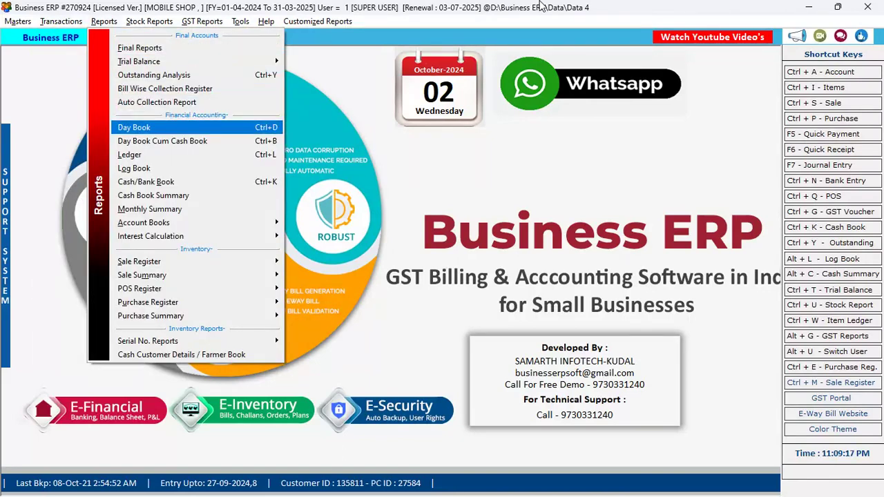
key(Right)
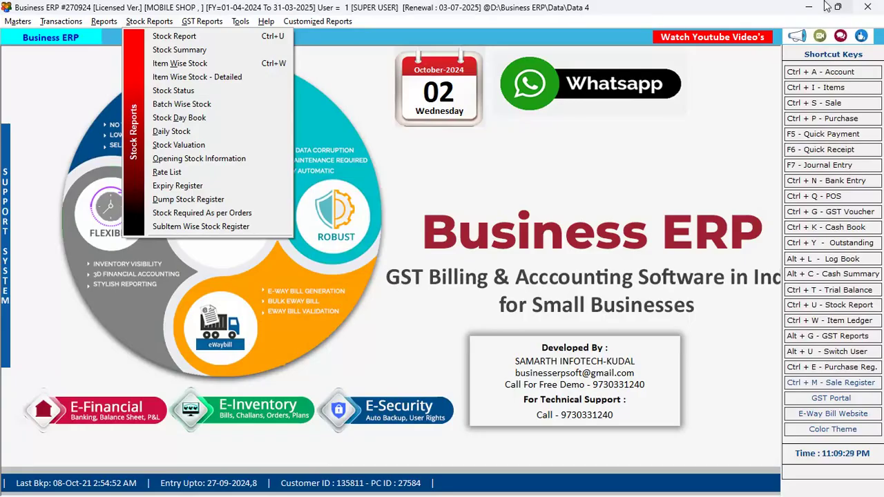
key(Right)
key(Right)
key(Right)
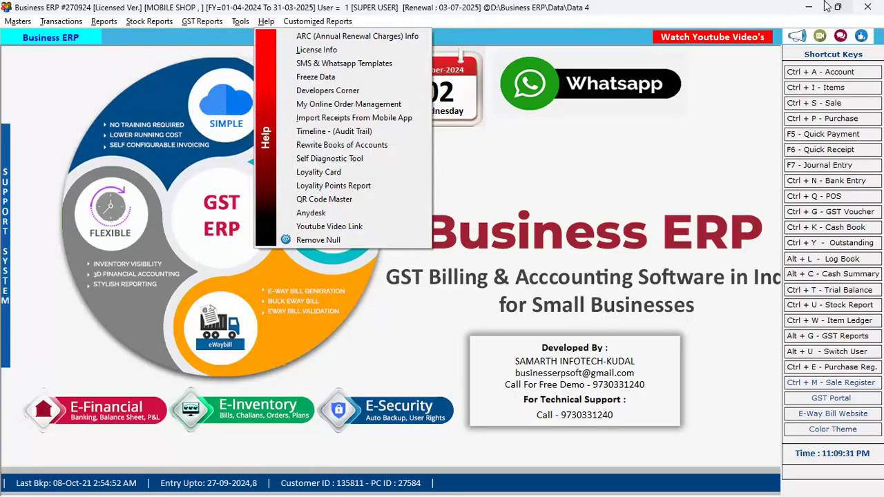
key(Escape)
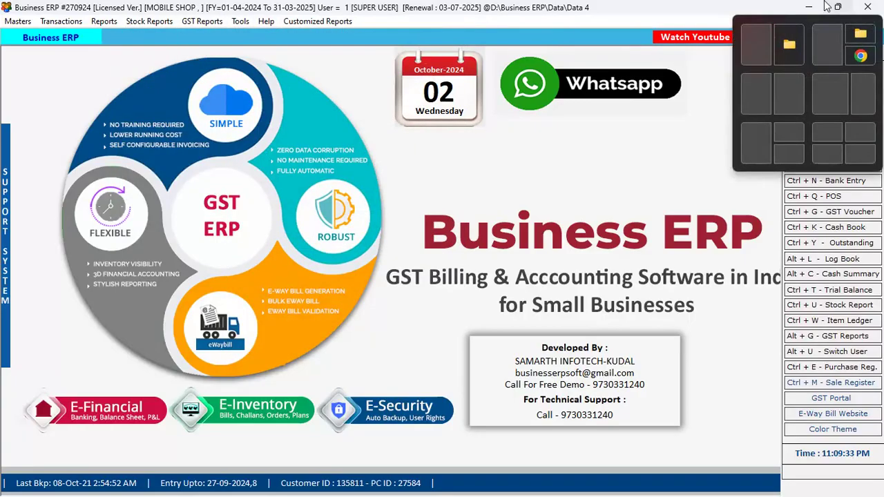